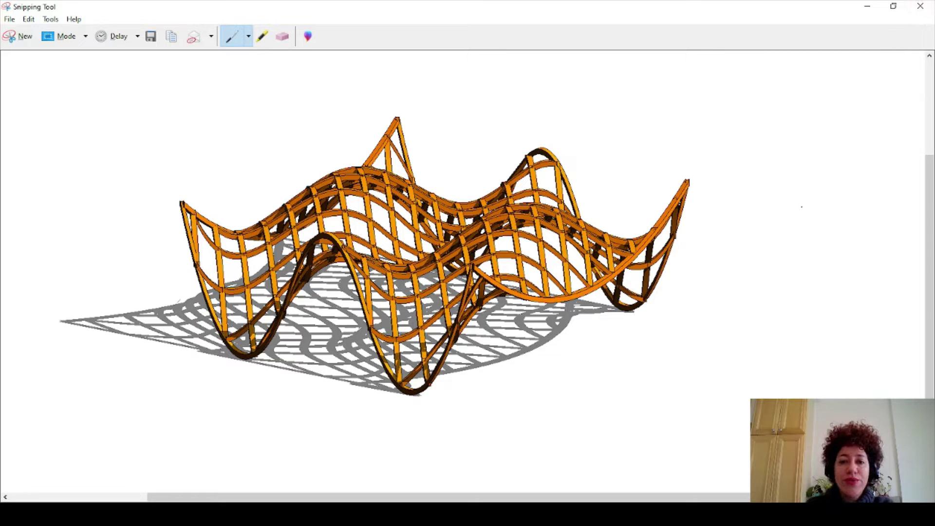
Close the reference image in Snipping Tool and delete the imported lattice structure from the Revit 3D view
{"action": "left_click", "coordinate": [920, 6]}
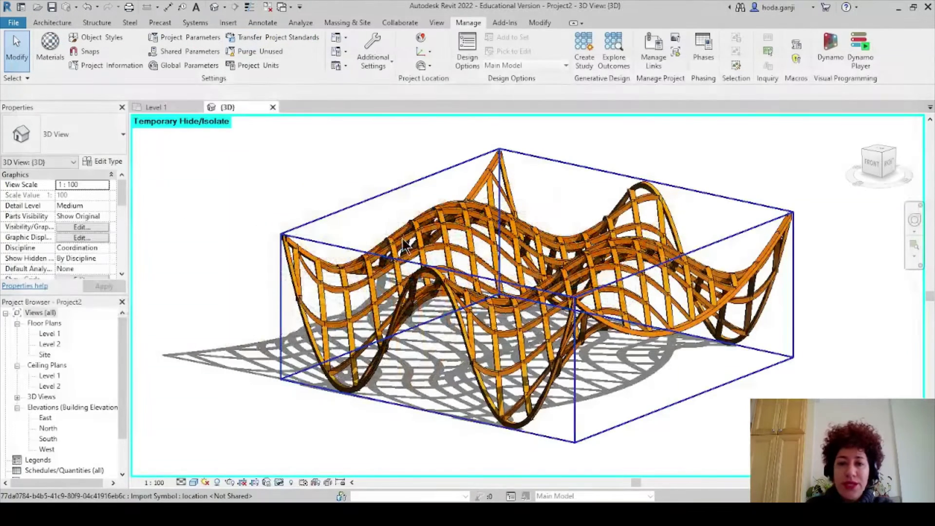
{"action": "left_click", "coordinate": [420, 284]}
{"action": "key", "text": "Delete"}
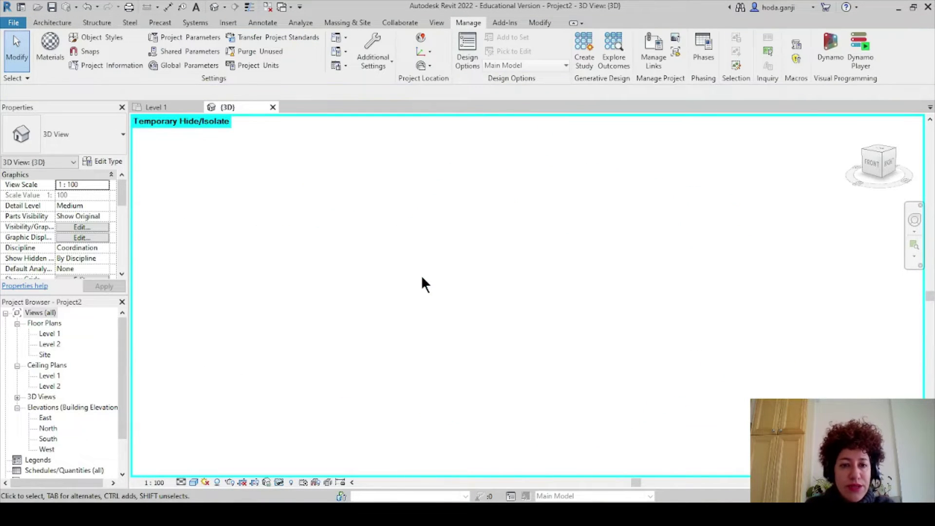
Check the length format in the project units without changing it
{"action": "key", "text": "u"}
{"action": "key", "text": "n"}
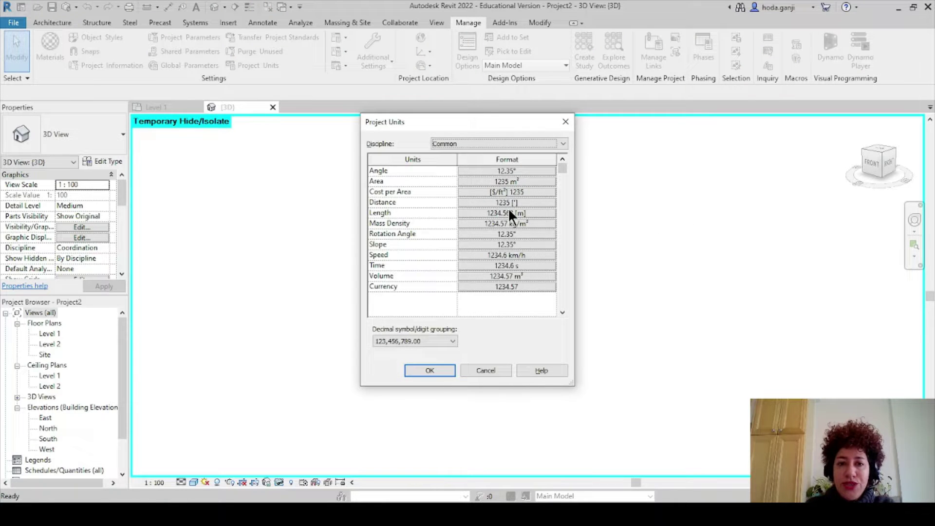
{"action": "left_click", "coordinate": [507, 212]}
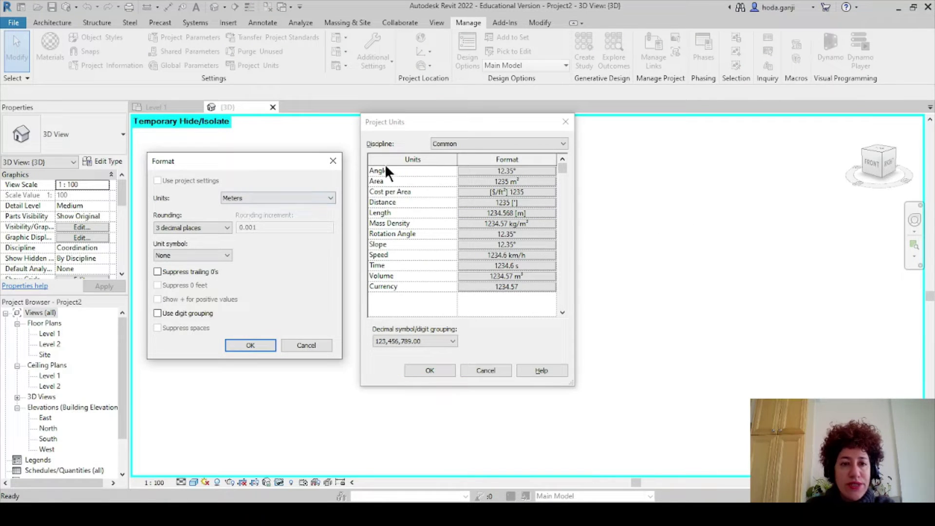
{"action": "left_click", "coordinate": [332, 161]}
{"action": "left_click", "coordinate": [565, 122]}
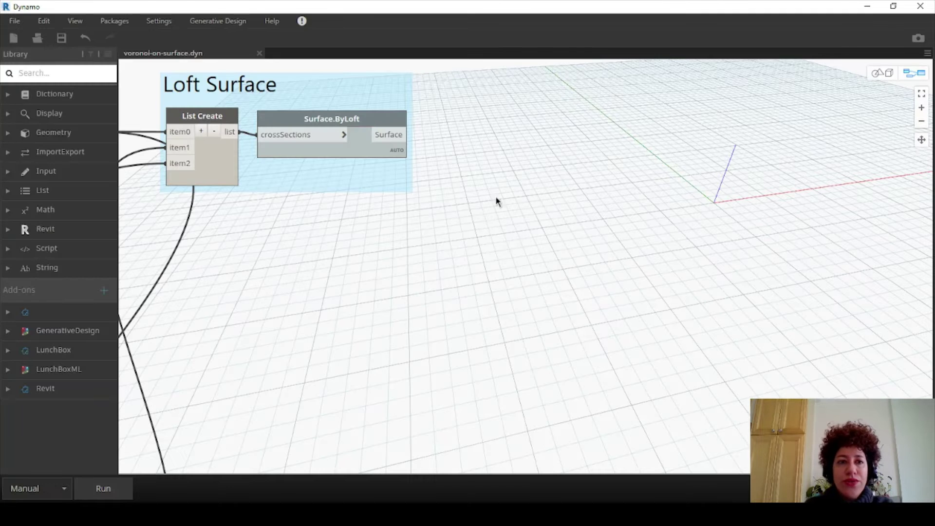
In Dynamo, turn on the preview of the Surface.ByLoft node and set the graph's run mode to Automatic
{"action": "scroll", "coordinate": [242, 65], "scroll_direction": "up", "scroll_amount": 1}
{"action": "right_click", "coordinate": [341, 125]}
{"action": "left_click", "coordinate": [393, 211]}
{"action": "left_click", "coordinate": [63, 489]}
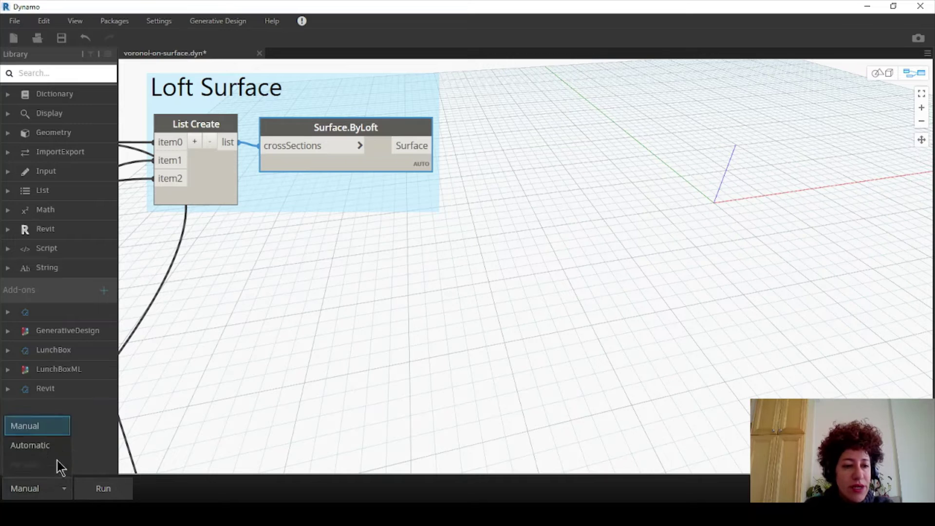
{"action": "left_click", "coordinate": [50, 443]}
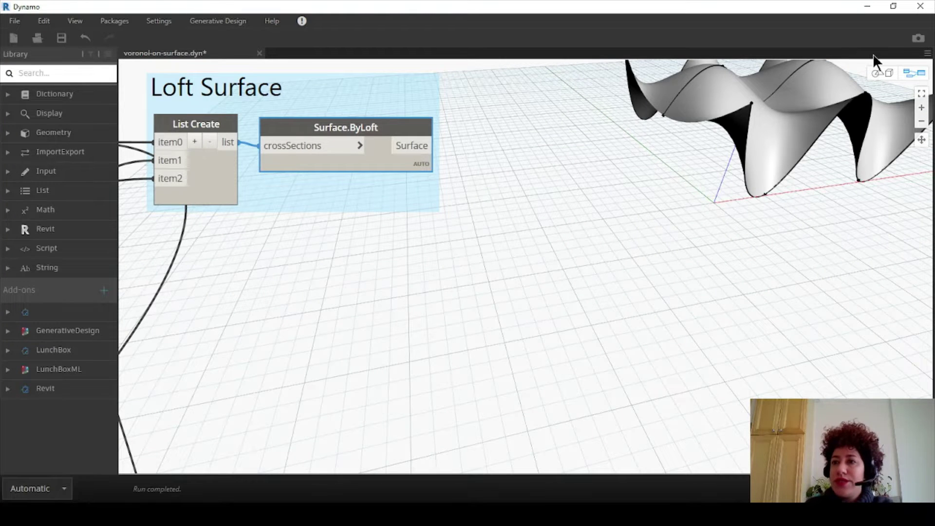
{"action": "left_click", "coordinate": [882, 73]}
{"action": "scroll", "coordinate": [812, 120], "scroll_direction": "down", "scroll_amount": 2}
{"action": "mouse_move", "coordinate": [819, 154]}
{"action": "right_mouse_down"}
{"action": "mouse_move", "coordinate": [761, 160]}
{"action": "mouse_move", "coordinate": [812, 162]}
{"action": "mouse_move", "coordinate": [806, 153]}
{"action": "right_mouse_up"}
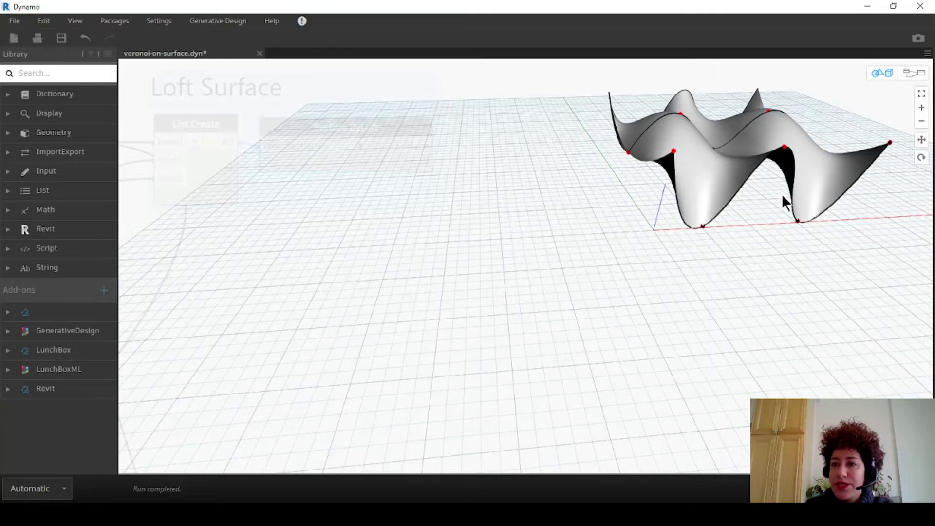
{"action": "left_click", "coordinate": [914, 73]}
Add a Voronoi.ByParametersOnSurface node from the Geometry Tessellation library and place it below the previewed surface
{"action": "left_click", "coordinate": [7, 132]}
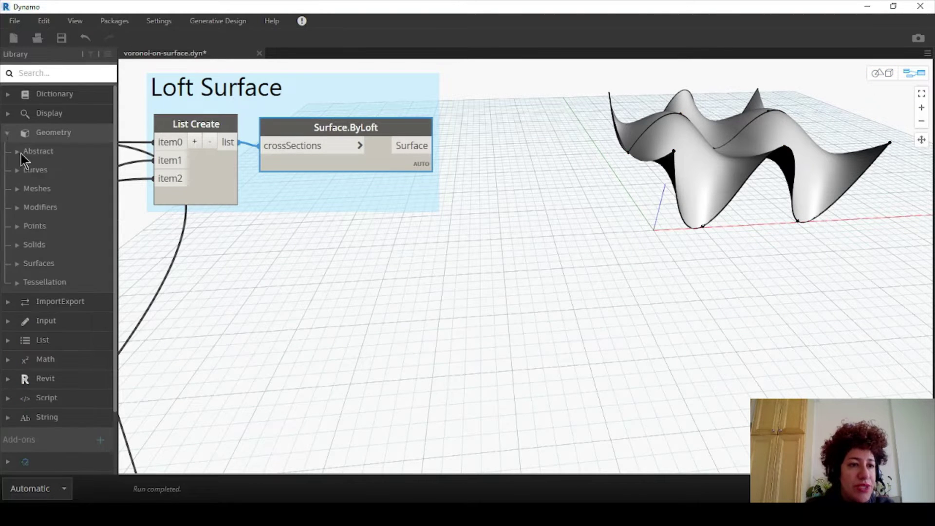
{"action": "left_click", "coordinate": [16, 283]}
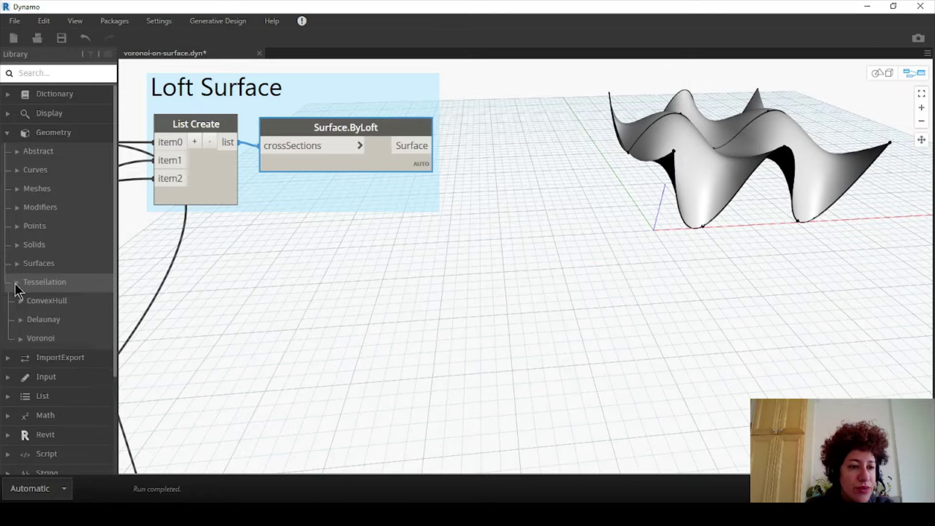
{"action": "left_click", "coordinate": [19, 339]}
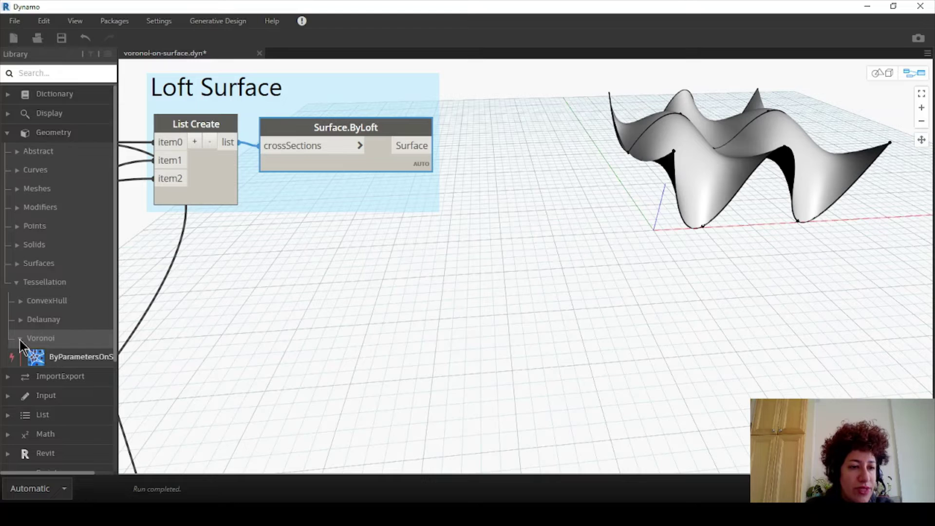
{"action": "left_click", "coordinate": [74, 359]}
{"action": "mouse_move", "coordinate": [589, 250]}
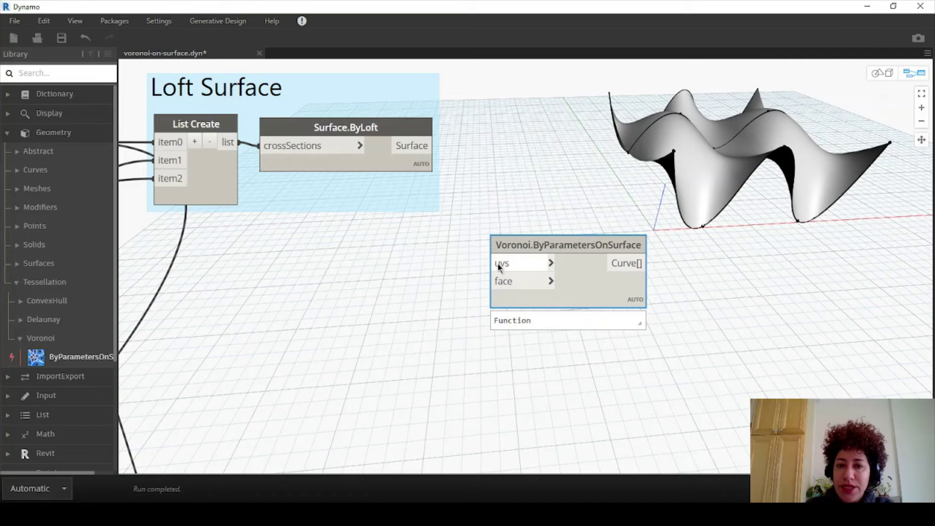
{"action": "left_click_drag", "start_coordinate": [566, 251], "coordinate": [516, 311]}
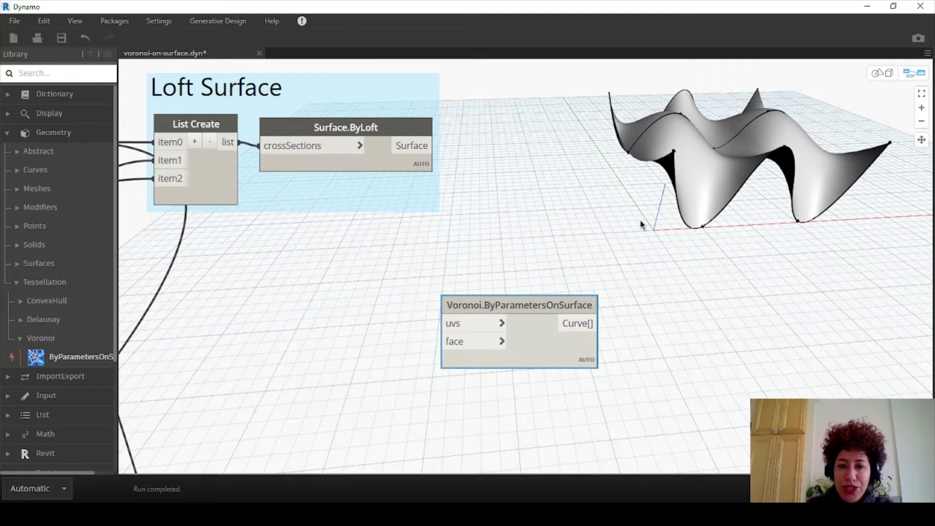
{"action": "left_click_drag", "start_coordinate": [530, 301], "coordinate": [691, 267]}
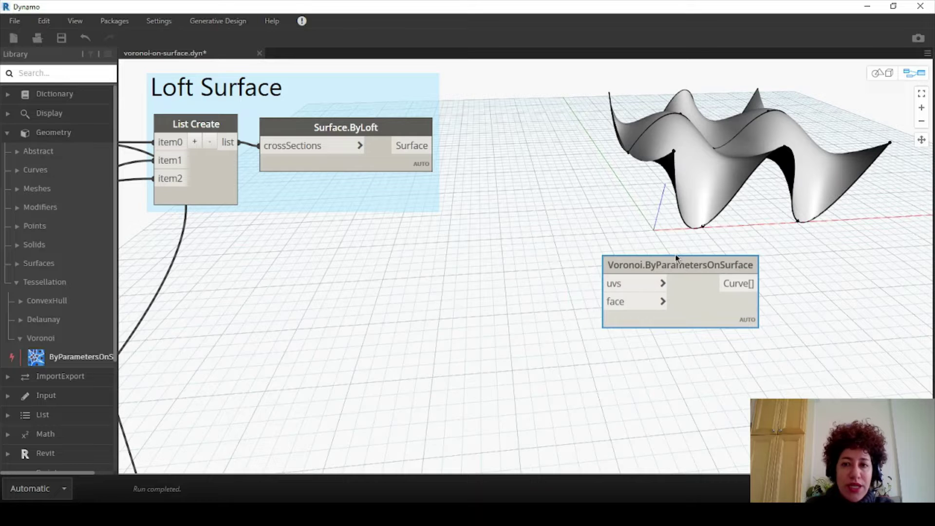
{"action": "scroll", "coordinate": [738, 176], "scroll_direction": "down", "scroll_amount": 3}
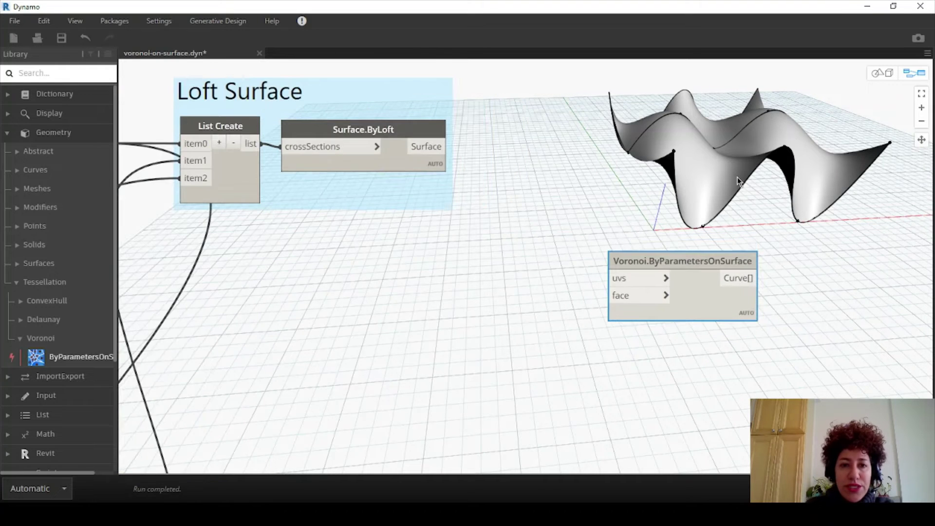
{"action": "scroll", "coordinate": [687, 205], "scroll_direction": "up", "scroll_amount": 2}
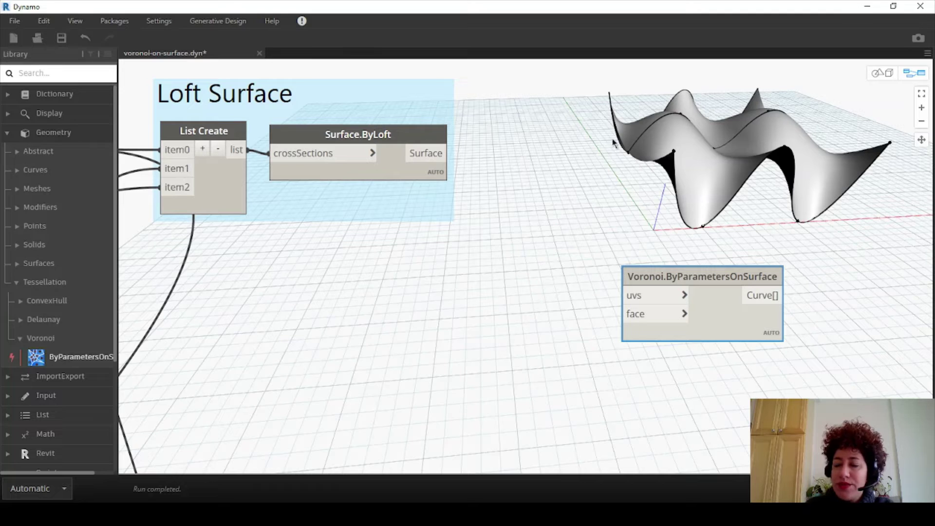
Add a Rectangle.ByWidthLength node with a plane input and feed its width and length from a code block of 20
{"action": "right_click", "coordinate": [422, 253]}
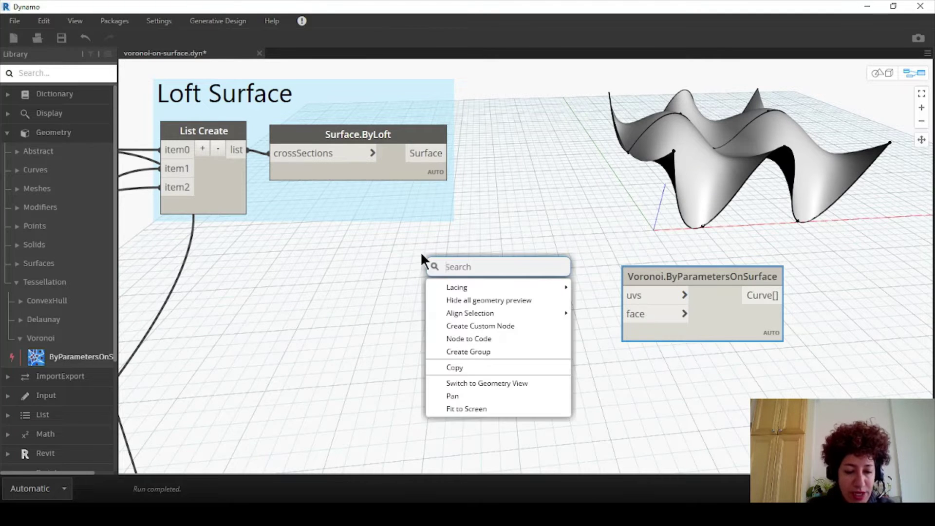
{"action": "type", "text": "rectangle"}
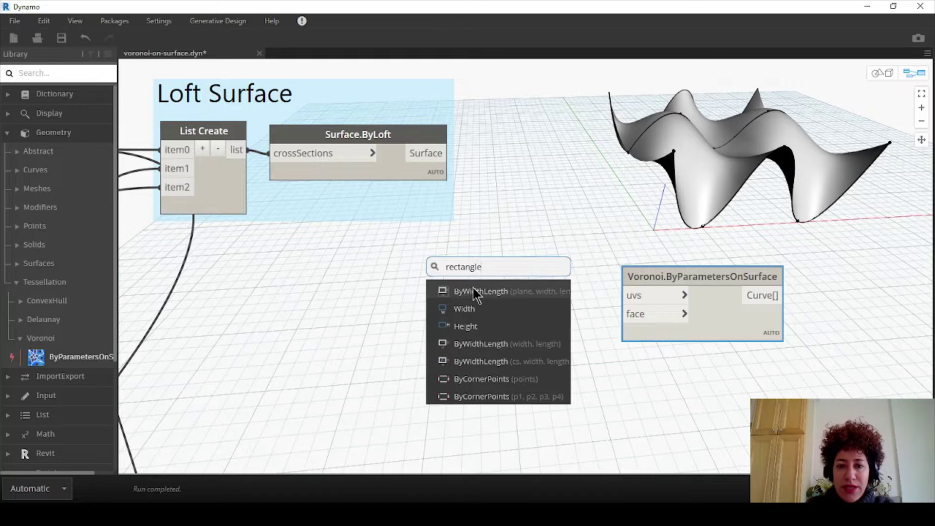
{"action": "left_click", "coordinate": [473, 292]}
{"action": "left_click_drag", "start_coordinate": [490, 297], "coordinate": [339, 256]}
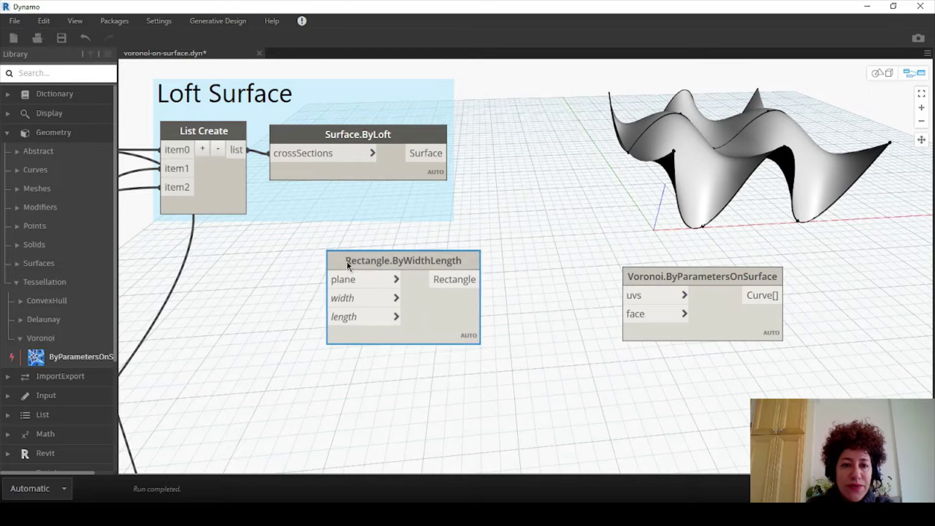
{"action": "double_click", "coordinate": [256, 314]}
{"action": "type", "text": "20"}
{"action": "left_click", "coordinate": [288, 355]}
{"action": "left_click_drag", "start_coordinate": [242, 317], "coordinate": [324, 318]}
{"action": "left_click_drag", "start_coordinate": [369, 268], "coordinate": [328, 276]}
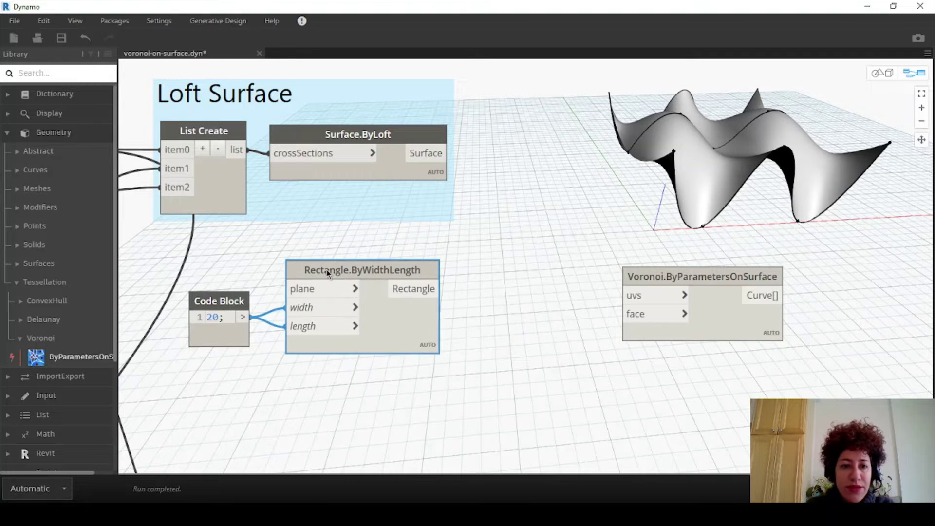
Add a Plane.XY node, connect it to the rectangle's plane input and arrange the three nodes below the Loft Surface group
{"action": "right_click", "coordinate": [225, 251]}
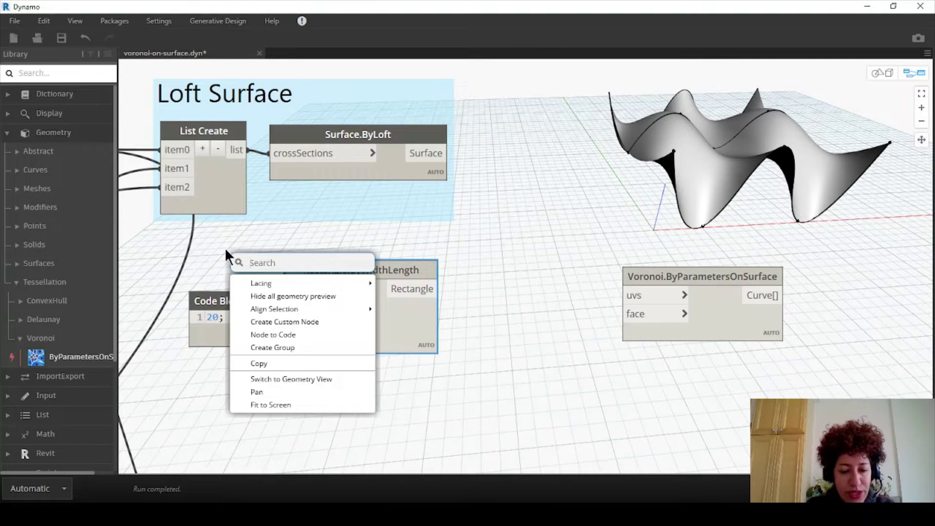
{"action": "type", "text": "xy"}
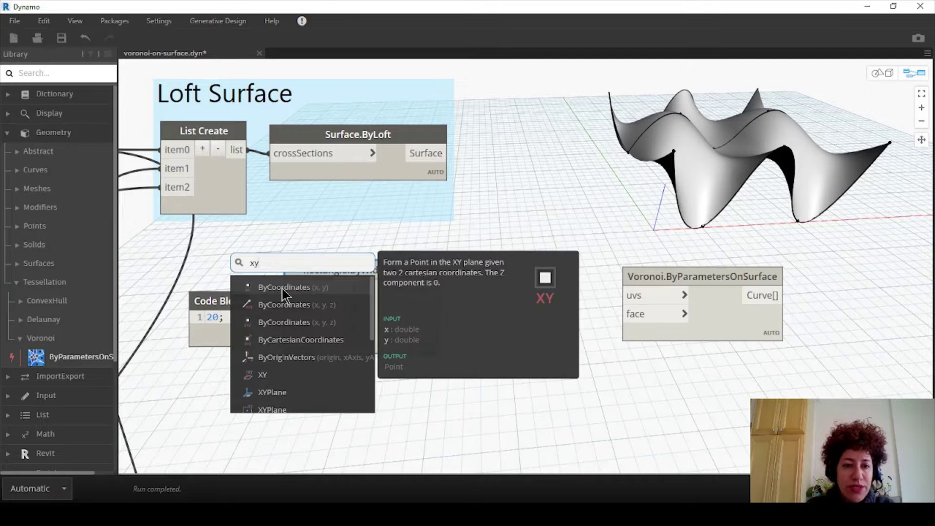
{"action": "left_click", "coordinate": [293, 388]}
{"action": "left_click_drag", "start_coordinate": [344, 378], "coordinate": [236, 230]}
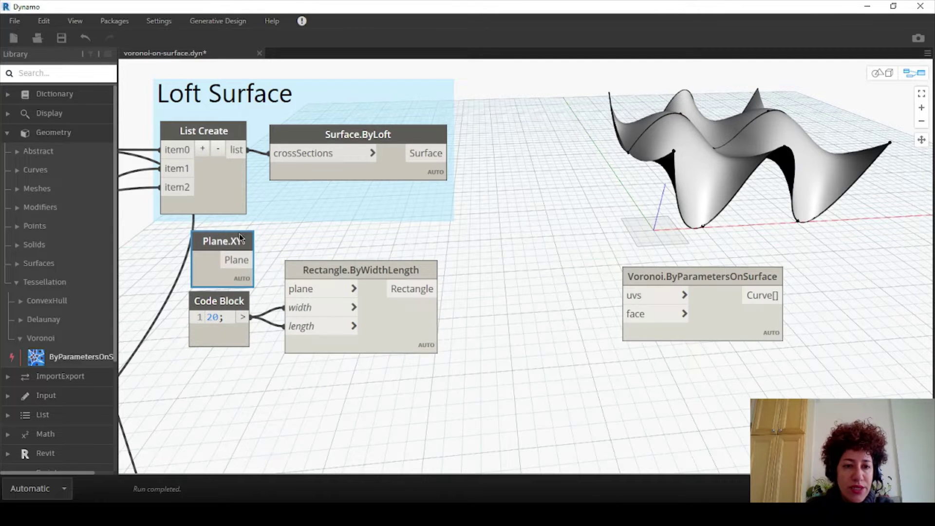
{"action": "left_click_drag", "start_coordinate": [250, 260], "coordinate": [288, 289]}
{"action": "left_click_drag", "start_coordinate": [365, 264], "coordinate": [344, 260]}
{"action": "left_click_drag", "start_coordinate": [307, 361], "coordinate": [200, 238]}
{"action": "left_click_drag", "start_coordinate": [339, 263], "coordinate": [306, 270]}
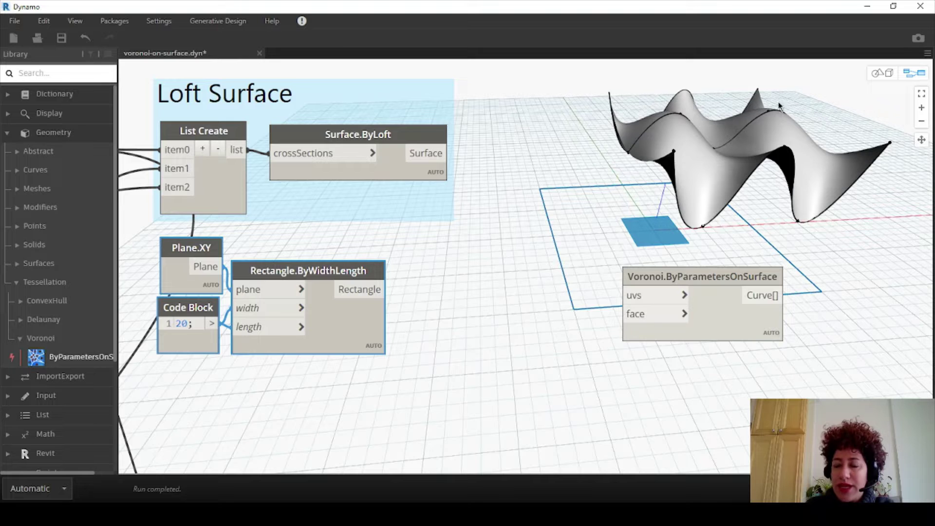
Add a Geometry.Translate node with x, y and z translation inputs between the rectangle and Voronoi nodes
{"action": "right_click", "coordinate": [463, 289]}
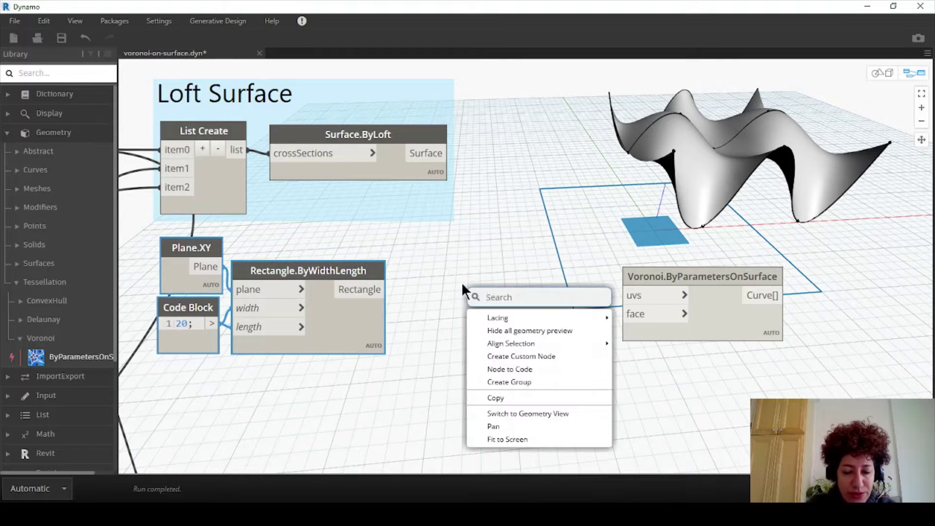
{"action": "type", "text": "transl"}
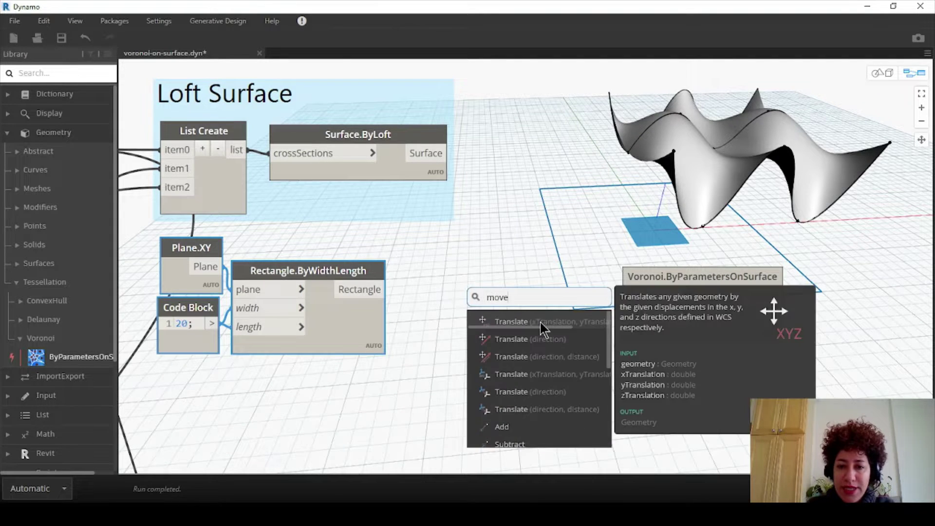
{"action": "left_click", "coordinate": [540, 326]}
{"action": "left_click_drag", "start_coordinate": [552, 335], "coordinate": [453, 293]}
{"action": "left_click_drag", "start_coordinate": [320, 265], "coordinate": [331, 248]}
Translate the rectangle in x and y by a code block a/2 that takes the 20 code block as its input
{"action": "double_click", "coordinate": [294, 390]}
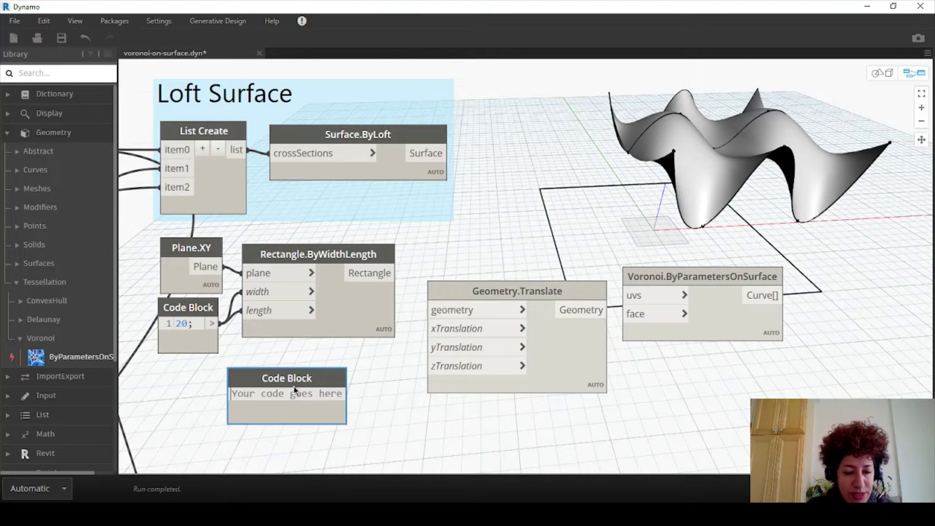
{"action": "type", "text": "a/2"}
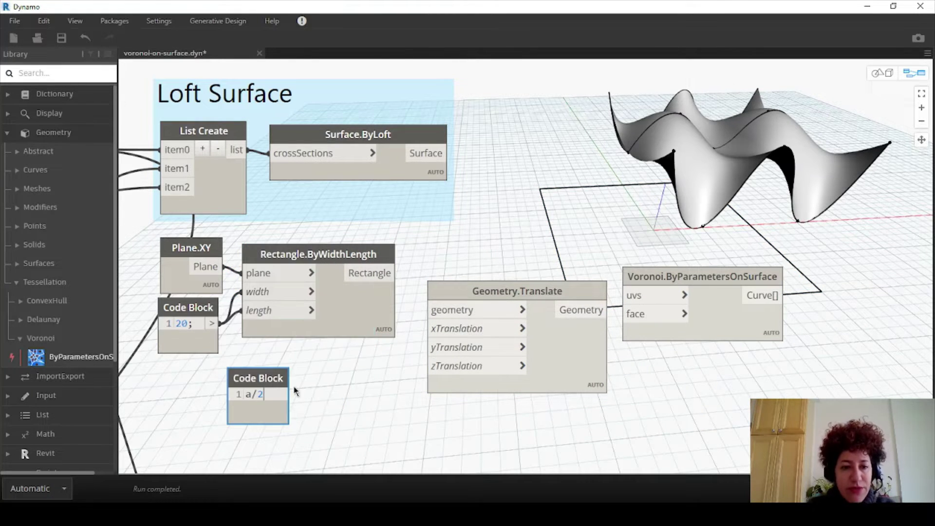
{"action": "left_click", "coordinate": [332, 390]}
{"action": "left_click", "coordinate": [292, 374]}
{"action": "left_click_drag", "start_coordinate": [292, 376], "coordinate": [375, 359]}
{"action": "left_click_drag", "start_coordinate": [212, 324], "coordinate": [428, 329]}
{"action": "left_click_drag", "start_coordinate": [375, 375], "coordinate": [428, 348]}
{"action": "left_click_drag", "start_coordinate": [397, 273], "coordinate": [428, 310]}
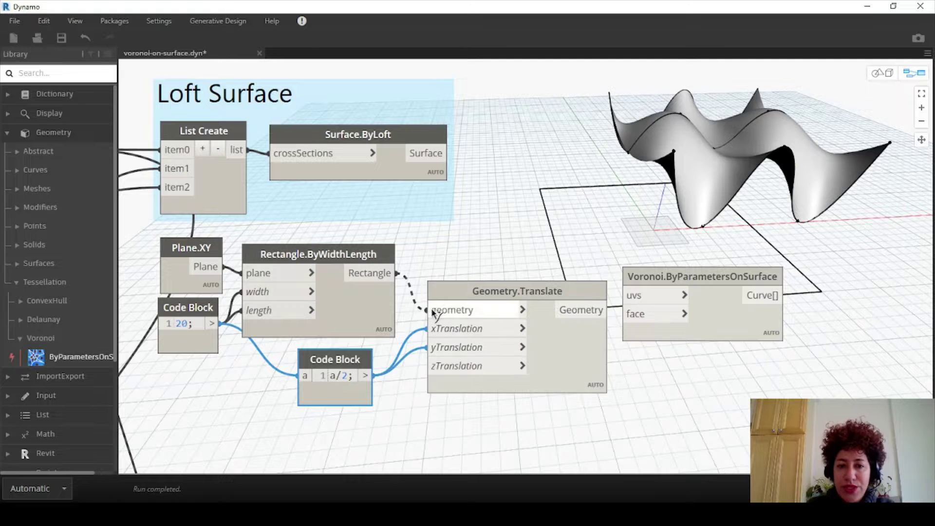
Turn off the preview of the Rectangle.ByWidthLength node and move the Voronoi node away from Geometry.Translate
{"action": "right_click", "coordinate": [315, 252]}
{"action": "left_click", "coordinate": [343, 336]}
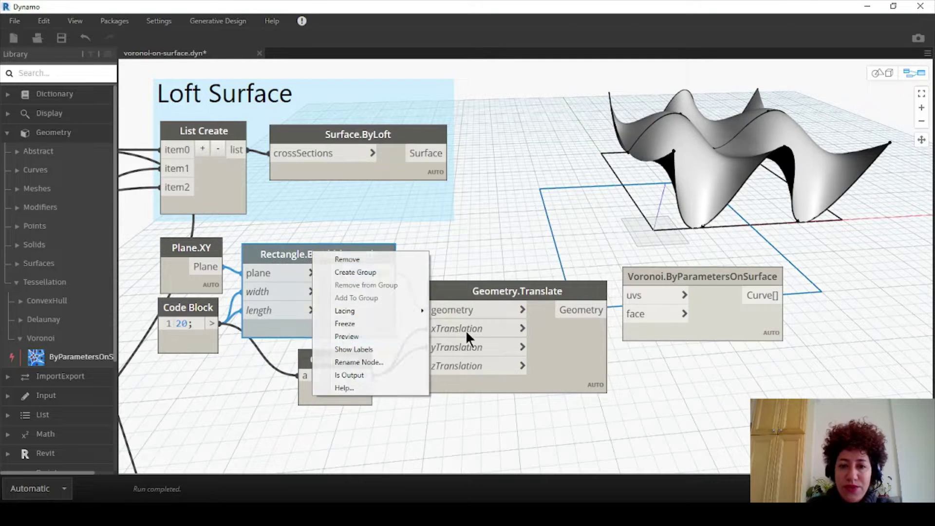
{"action": "left_click_drag", "start_coordinate": [738, 276], "coordinate": [856, 280]}
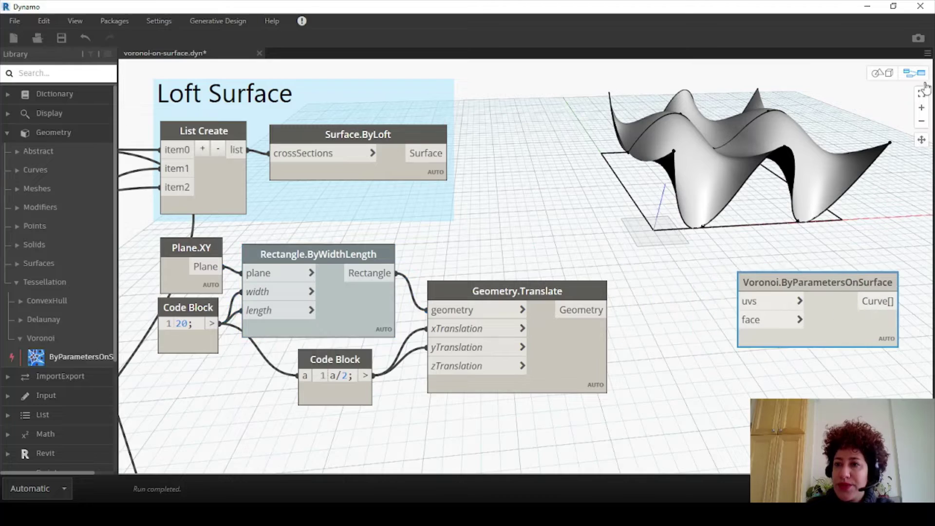
{"action": "left_click", "coordinate": [877, 73]}
{"action": "mouse_move", "coordinate": [834, 163]}
{"action": "right_mouse_down"}
{"action": "mouse_move", "coordinate": [780, 159]}
{"action": "mouse_move", "coordinate": [851, 167]}
{"action": "right_mouse_up"}
{"action": "left_click", "coordinate": [922, 74]}
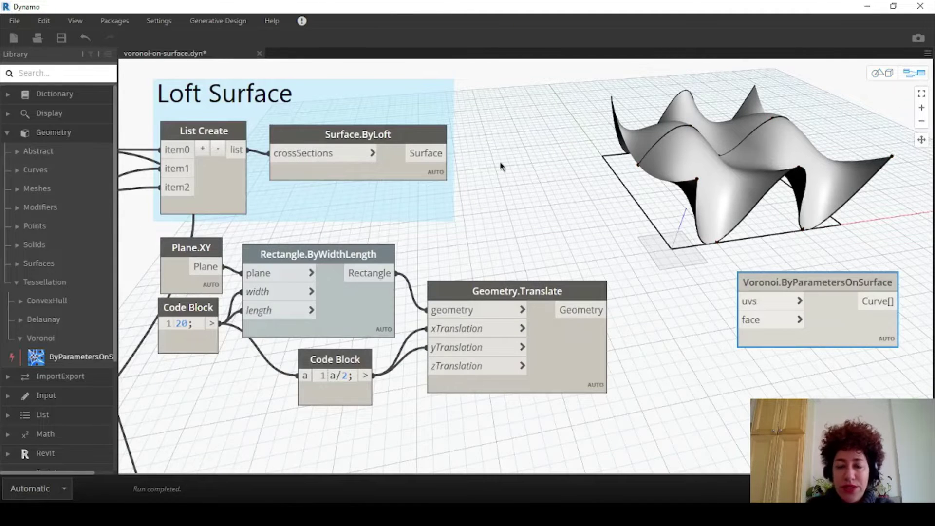
Add a Surface.ByPatch node between Geometry.Translate and the Voronoi node, with the translated rectangle connected to its closedCurve input
{"action": "middle_click_drag", "start_coordinate": [507, 211], "coordinate": [399, 177]}
{"action": "scroll", "coordinate": [631, 274], "scroll_direction": "up", "scroll_amount": 2}
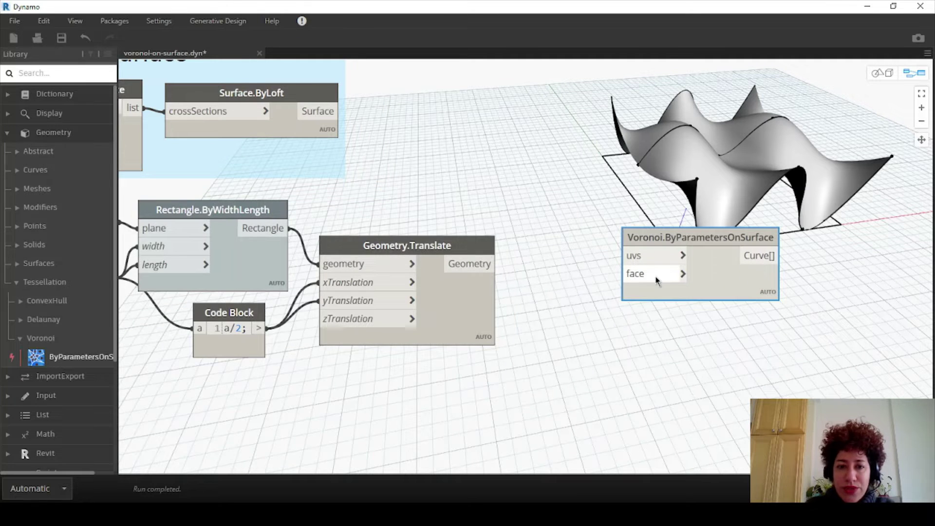
{"action": "scroll", "coordinate": [658, 276], "scroll_direction": "down", "scroll_amount": 2}
{"action": "mouse_move", "coordinate": [509, 345]}
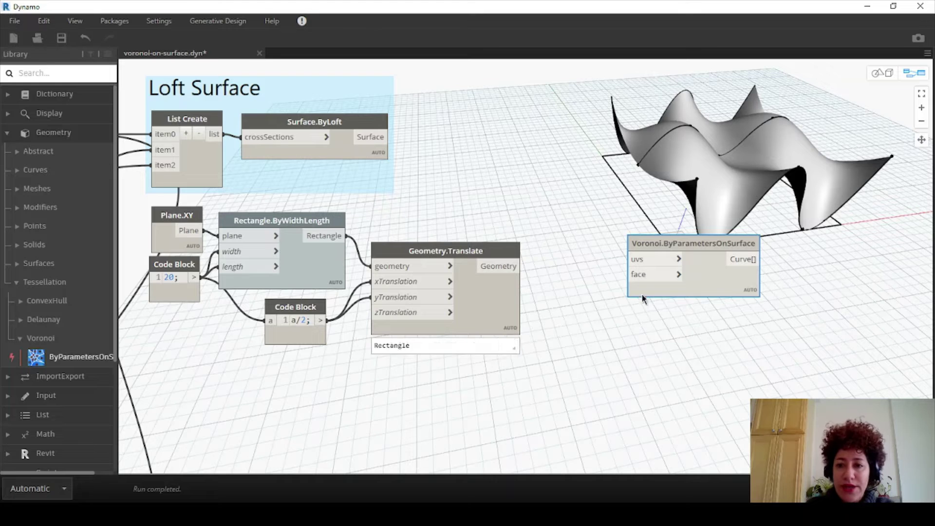
{"action": "left_click_drag", "start_coordinate": [683, 245], "coordinate": [808, 263]}
{"action": "right_click", "coordinate": [571, 253]}
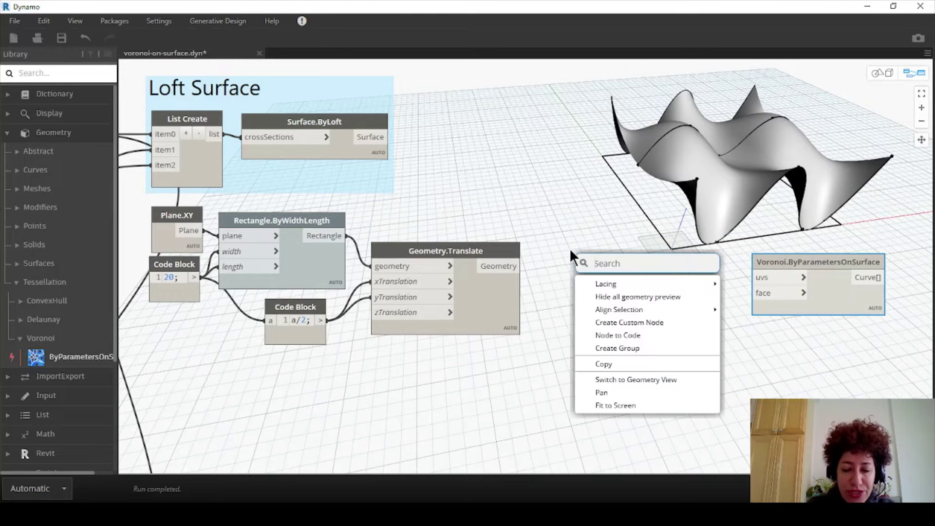
{"action": "type", "text": "patch"}
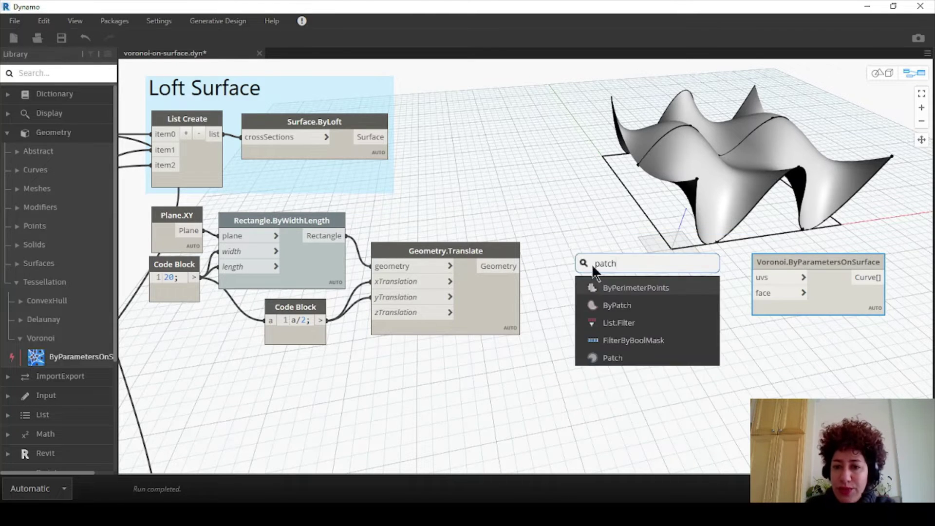
{"action": "left_click", "coordinate": [629, 305]}
{"action": "left_click_drag", "start_coordinate": [639, 313], "coordinate": [579, 255]}
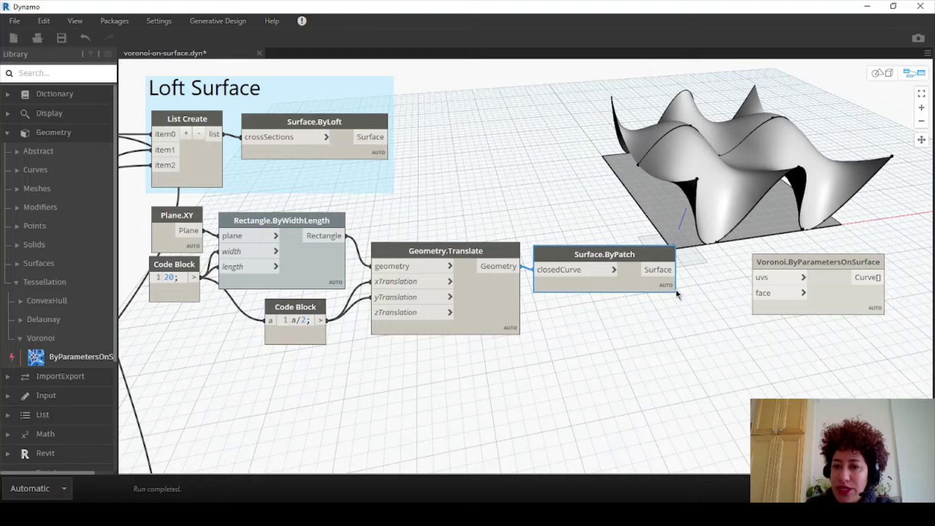
Connect the Surface.ByPatch output to the Voronoi node's face input and turn off the preview of the Surface.ByLoft node
{"action": "left_click_drag", "start_coordinate": [672, 270], "coordinate": [755, 293]}
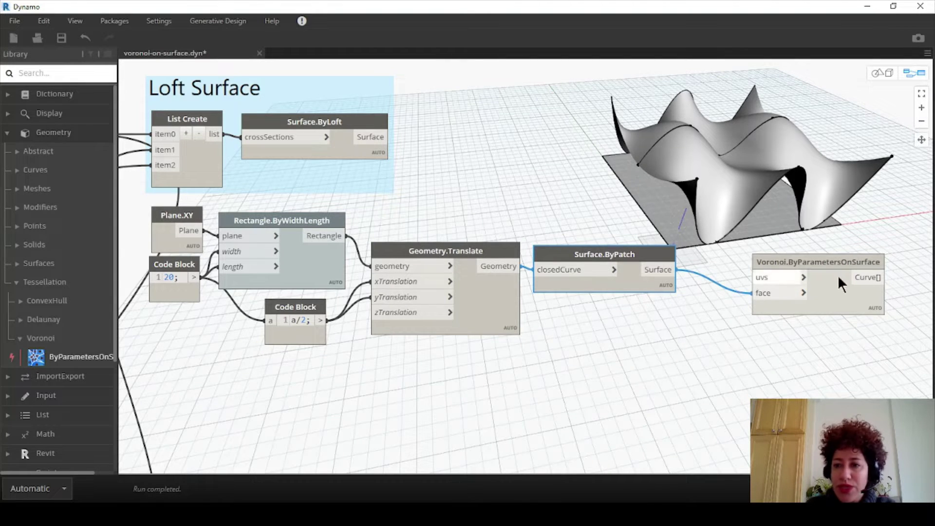
{"action": "left_click_drag", "start_coordinate": [817, 266], "coordinate": [787, 280]}
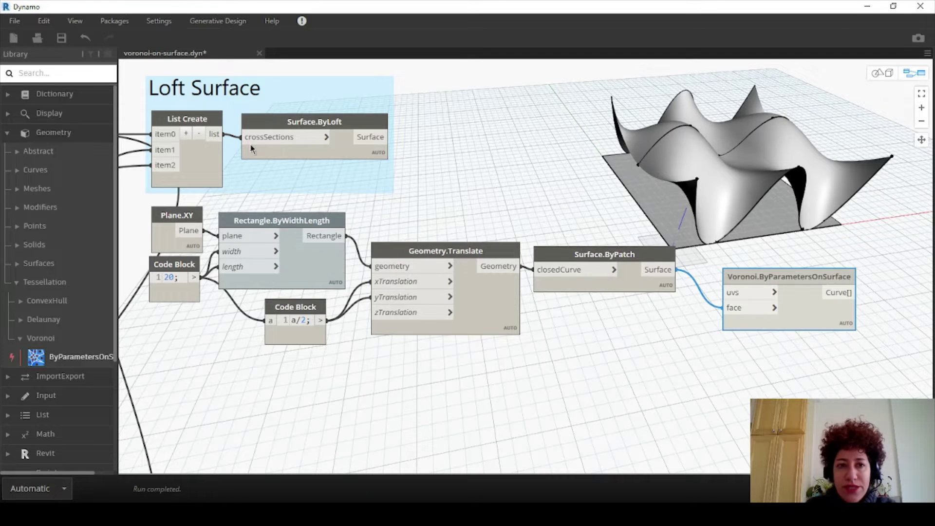
{"action": "right_click", "coordinate": [292, 125]}
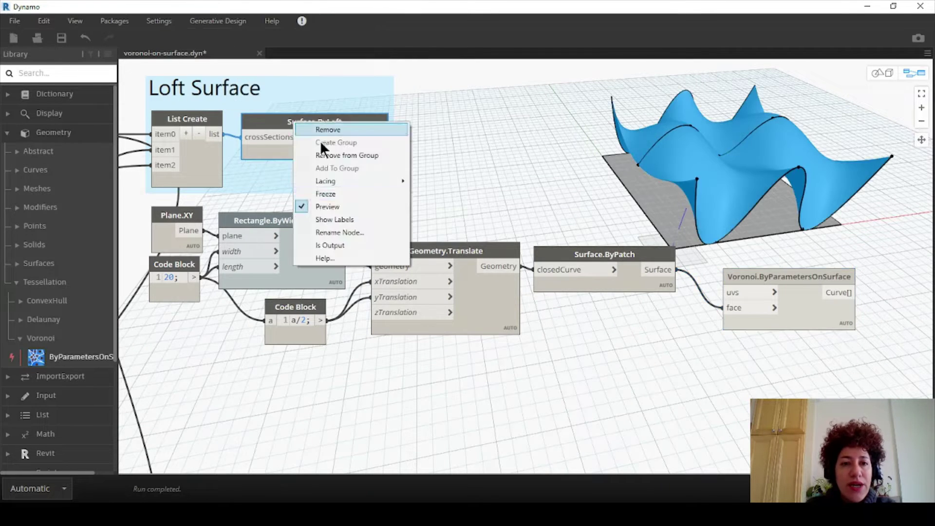
{"action": "left_click", "coordinate": [349, 206]}
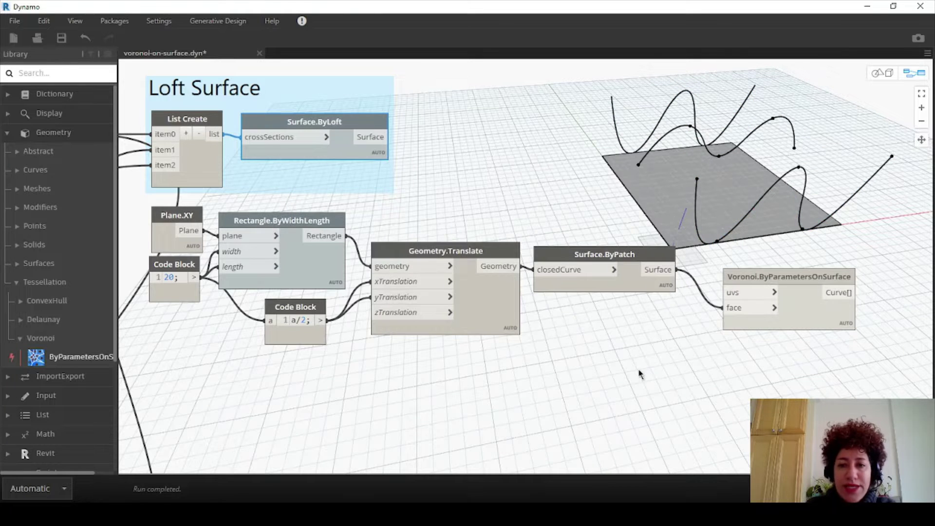
Group the nodes from Plane.XY through Surface.ByPatch and title the group "Horizontal Surface"
{"action": "left_click_drag", "start_coordinate": [612, 366], "coordinate": [179, 208]}
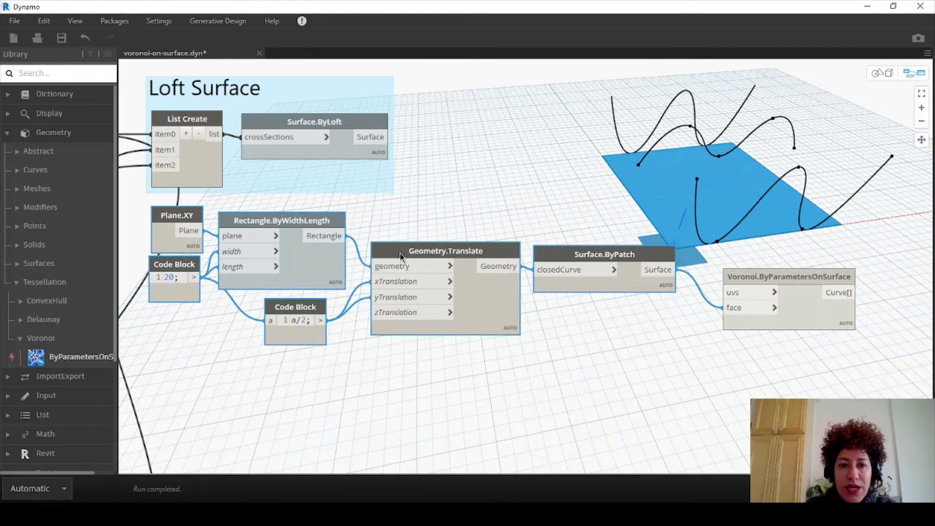
{"action": "right_click", "coordinate": [400, 253]}
{"action": "left_click", "coordinate": [437, 274]}
{"action": "left_click_drag", "start_coordinate": [297, 195], "coordinate": [293, 207]}
{"action": "double_click", "coordinate": [294, 206]}
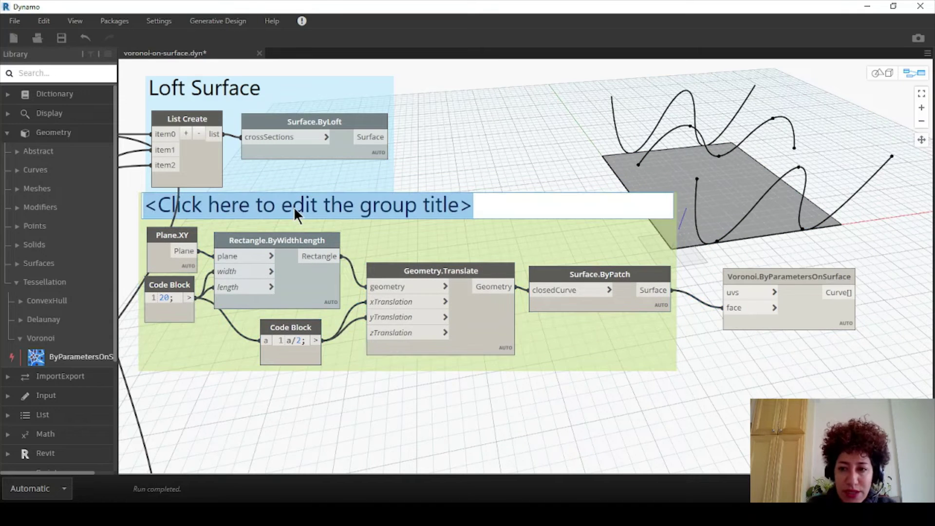
{"action": "type", "text": "Horizo"}
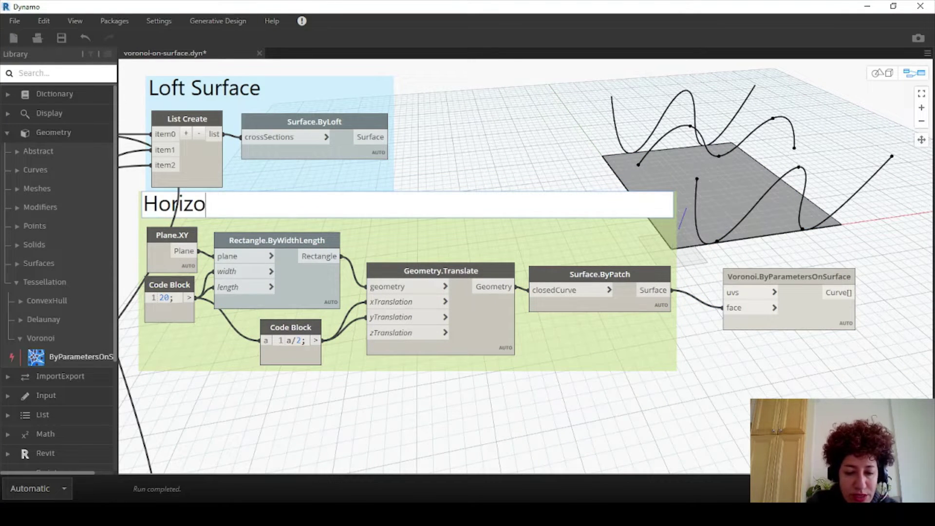
{"action": "type", "text": "ntal Surface"}
{"action": "left_click", "coordinate": [541, 158]}
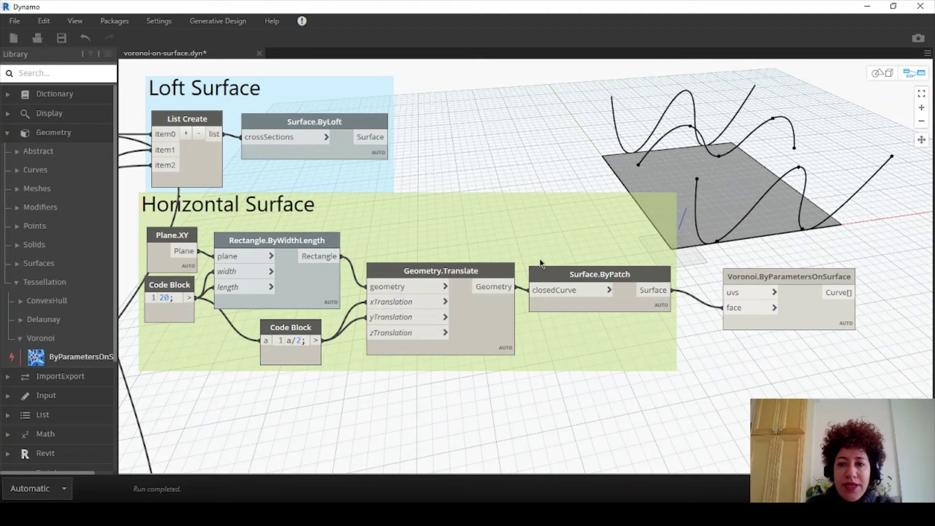
Add a Surface.UVParameterAtPoint node in the empty area below the Horizontal Surface group
{"action": "left_click_drag", "start_coordinate": [738, 276], "coordinate": [741, 280]}
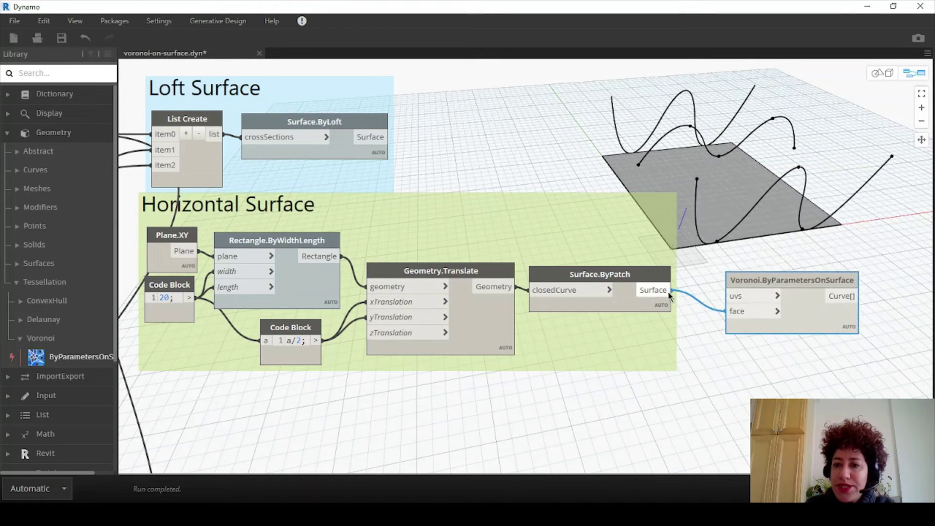
{"action": "middle_click_drag", "start_coordinate": [663, 370], "coordinate": [655, 239]}
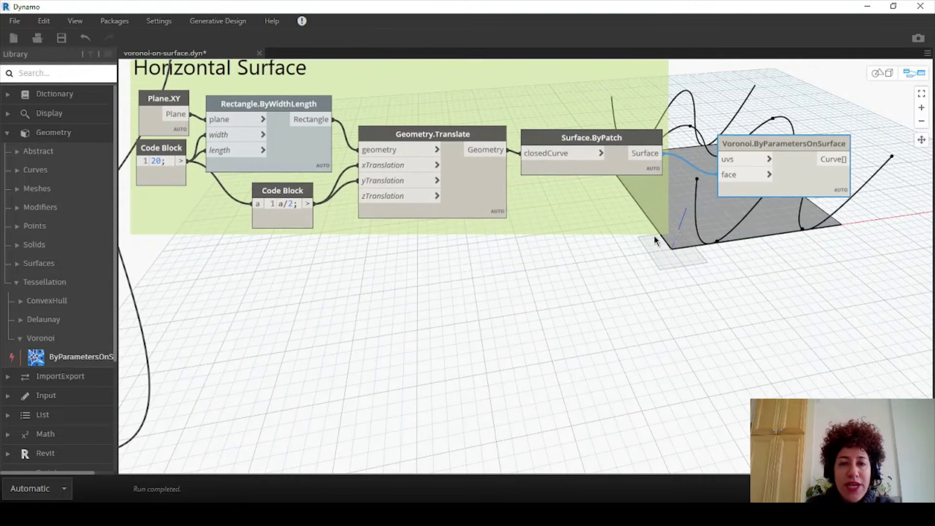
{"action": "middle_click_drag", "start_coordinate": [403, 99], "coordinate": [400, 117]}
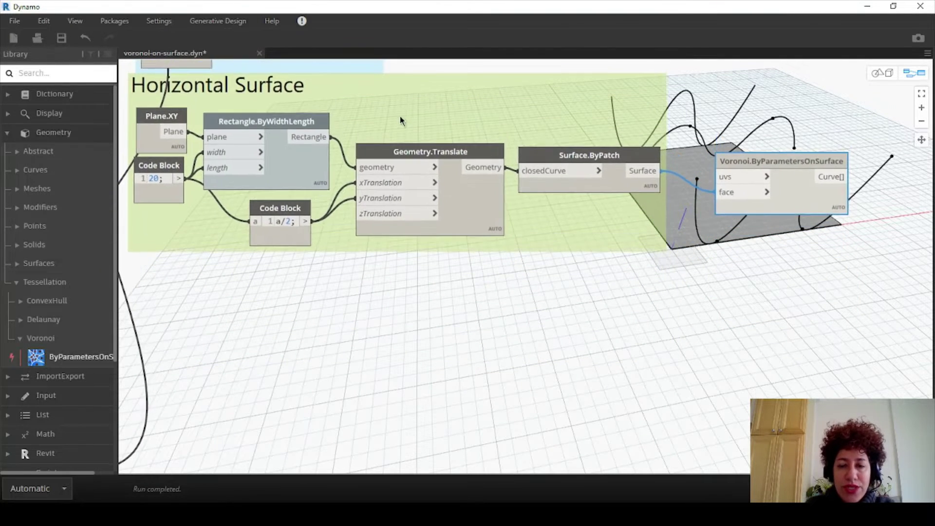
{"action": "right_click", "coordinate": [619, 303]}
{"action": "type", "text": "uvs"}
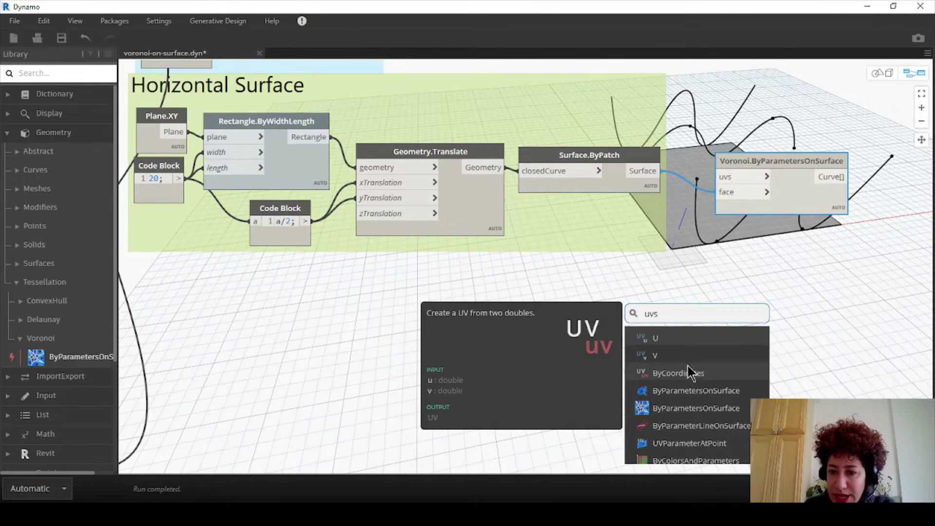
{"action": "left_click", "coordinate": [694, 443]}
{"action": "left_click_drag", "start_coordinate": [693, 390], "coordinate": [618, 277]}
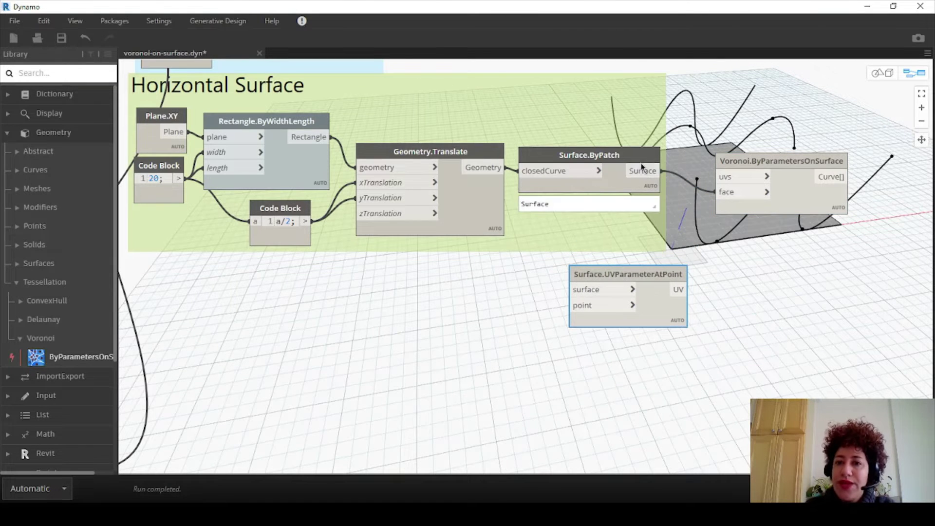
Connect the Surface.ByPatch output to the surface input of Surface.UVParameterAtPoint and place that node beside the lowered Voronoi node
{"action": "left_click_drag", "start_coordinate": [761, 163], "coordinate": [806, 266]}
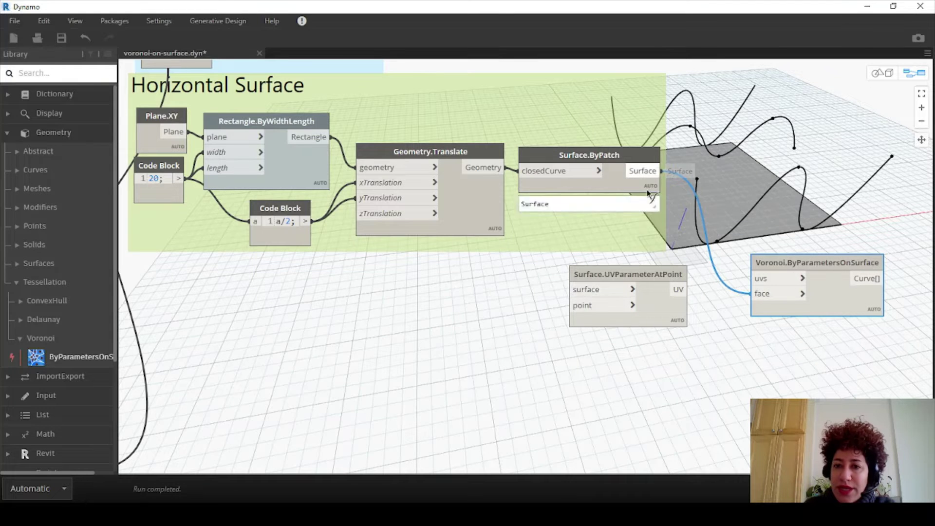
{"action": "left_click", "coordinate": [661, 171]}
{"action": "left_click", "coordinate": [577, 290]}
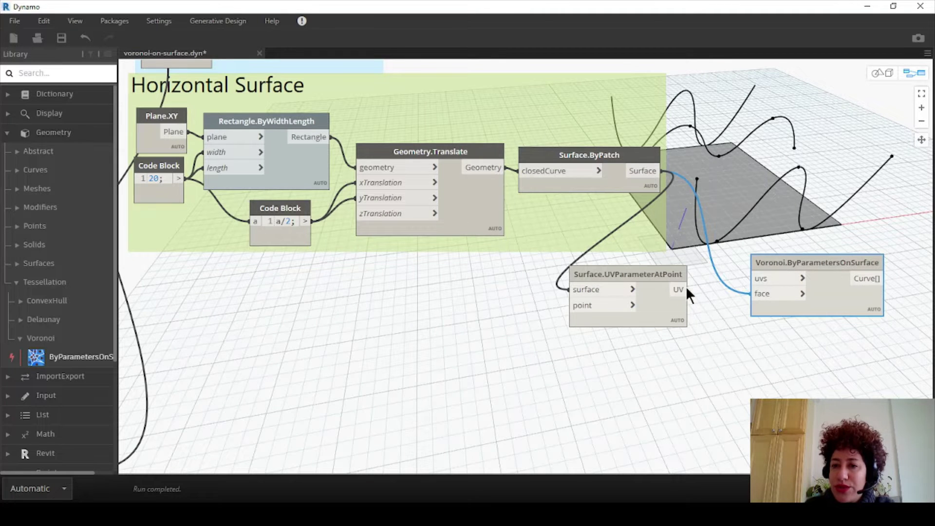
{"action": "left_click_drag", "start_coordinate": [685, 315], "coordinate": [715, 320]}
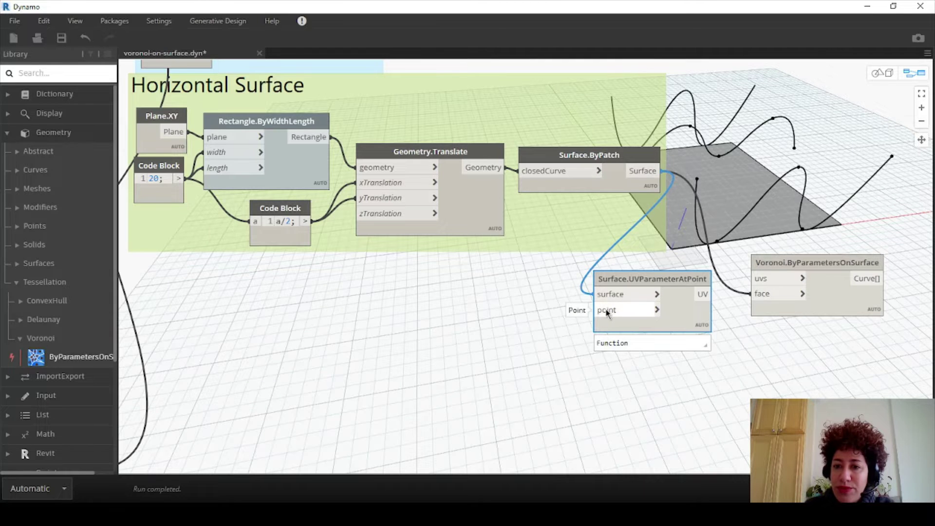
Add the surface version of the PointAtParameter node and place it before Surface.UVParameterAtPoint
{"action": "right_click", "coordinate": [474, 284]}
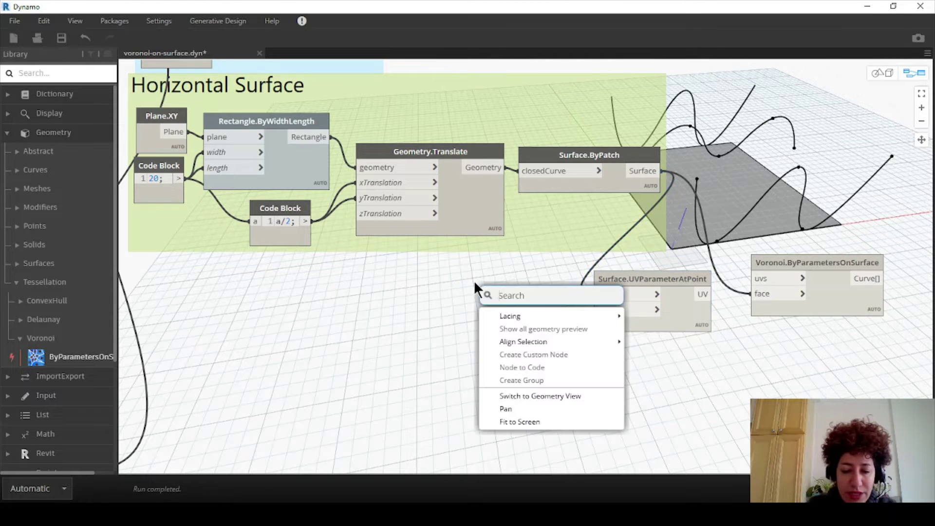
{"action": "type", "text": "pointat"}
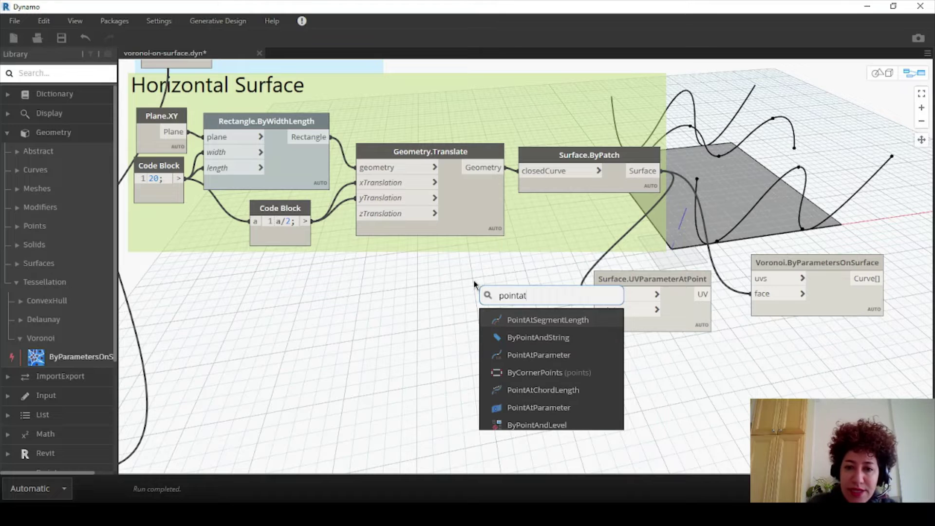
{"action": "type", "text": "par"}
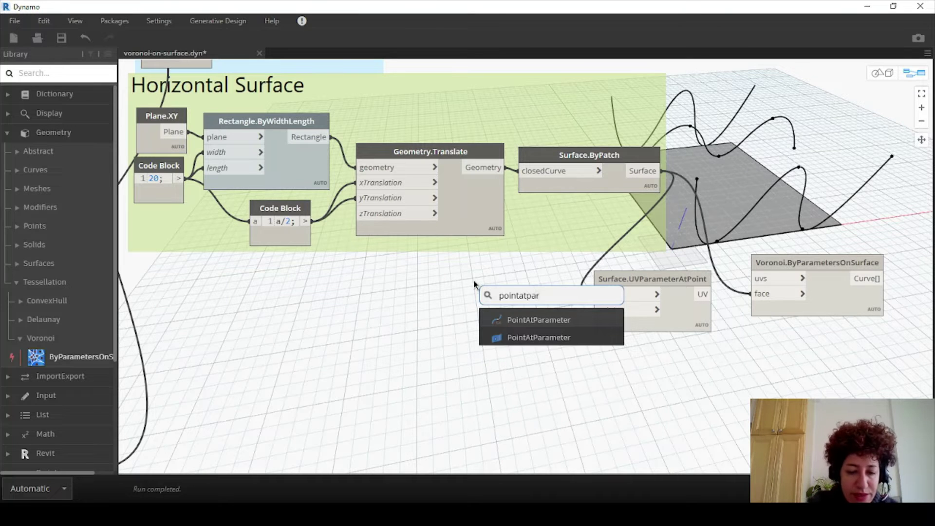
{"action": "left_click", "coordinate": [536, 337]}
{"action": "left_click_drag", "start_coordinate": [584, 340], "coordinate": [501, 307]}
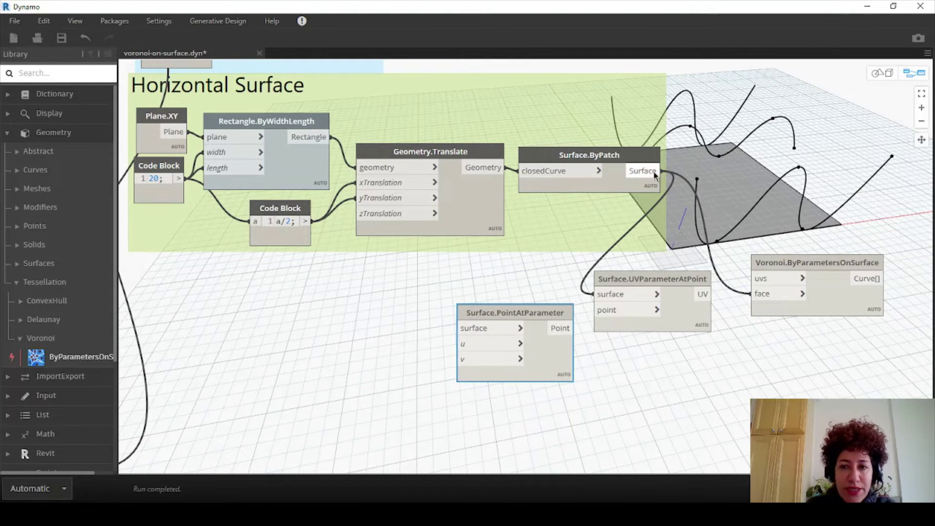
Examine the Surface nodes in the Geometry library, including PointAtParameter and UVParameterAtPoint
{"action": "left_click", "coordinate": [7, 135]}
{"action": "left_click", "coordinate": [7, 134]}
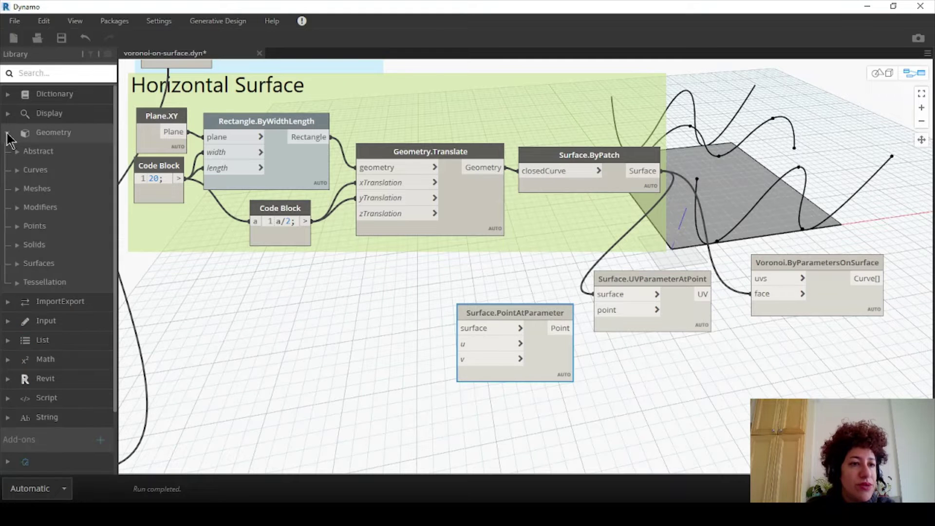
{"action": "left_click", "coordinate": [16, 263]}
{"action": "left_click", "coordinate": [16, 322]}
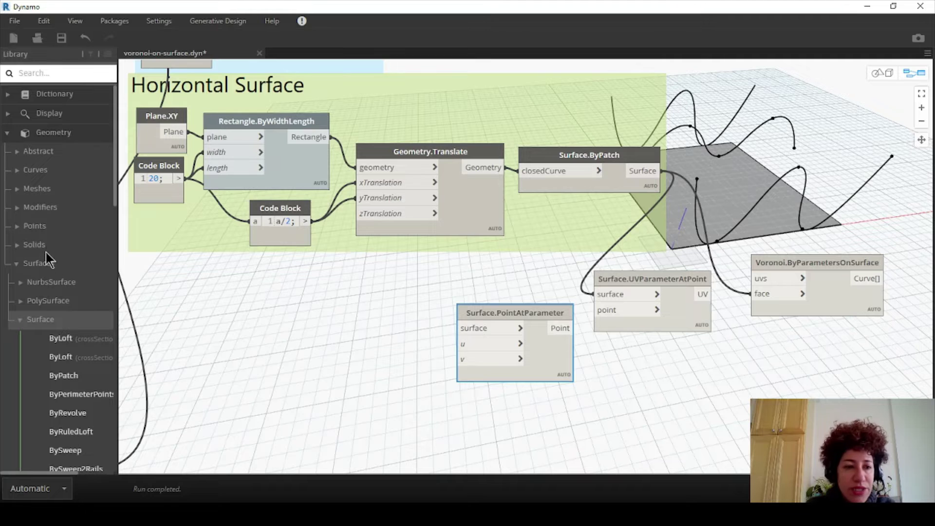
{"action": "scroll", "coordinate": [53, 337], "scroll_direction": "down", "scroll_amount": 10}
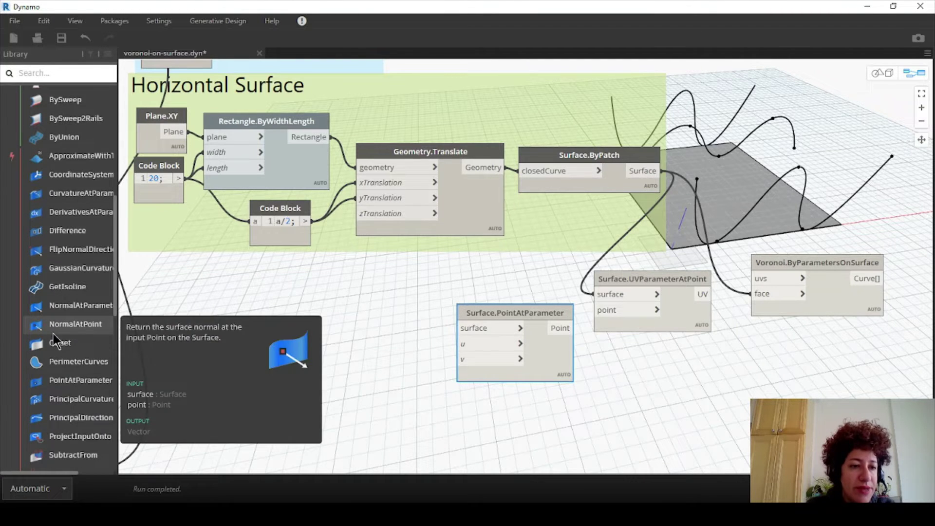
{"action": "scroll", "coordinate": [69, 241], "scroll_direction": "down", "scroll_amount": 5}
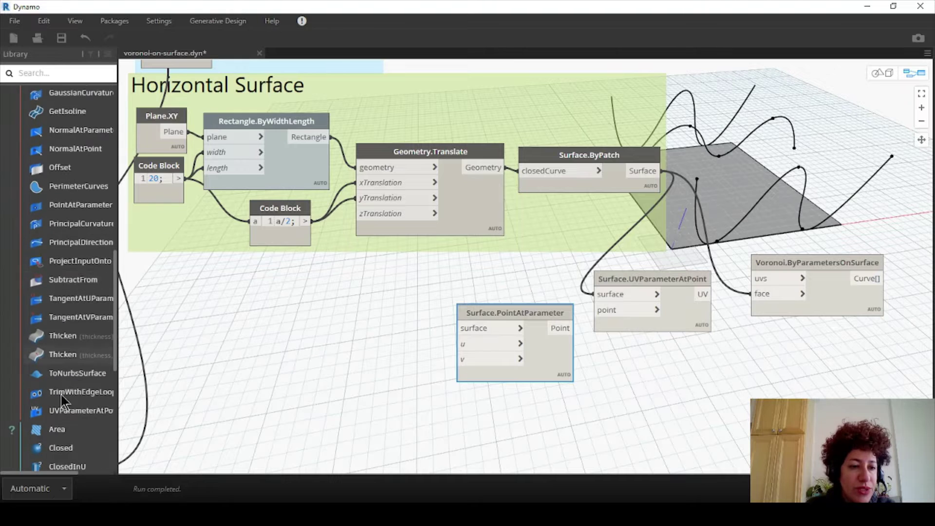
Connect the Surface.ByPatch output to the surface input of Surface.PointAtParameter and rearrange the two parameter nodes below the group
{"action": "scroll", "coordinate": [327, 336], "scroll_direction": "down", "scroll_amount": 1}
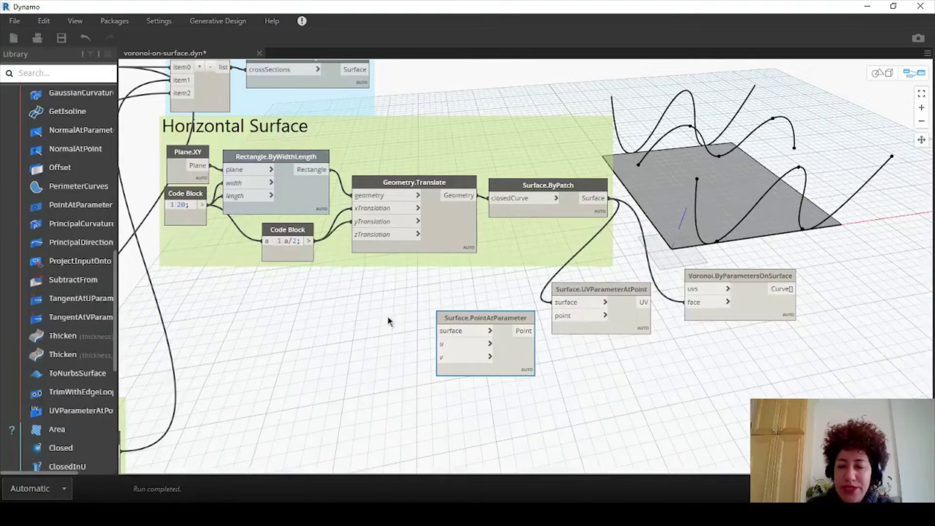
{"action": "scroll", "coordinate": [389, 319], "scroll_direction": "up", "scroll_amount": 1}
{"action": "left_click_drag", "start_coordinate": [644, 179], "coordinate": [488, 301]}
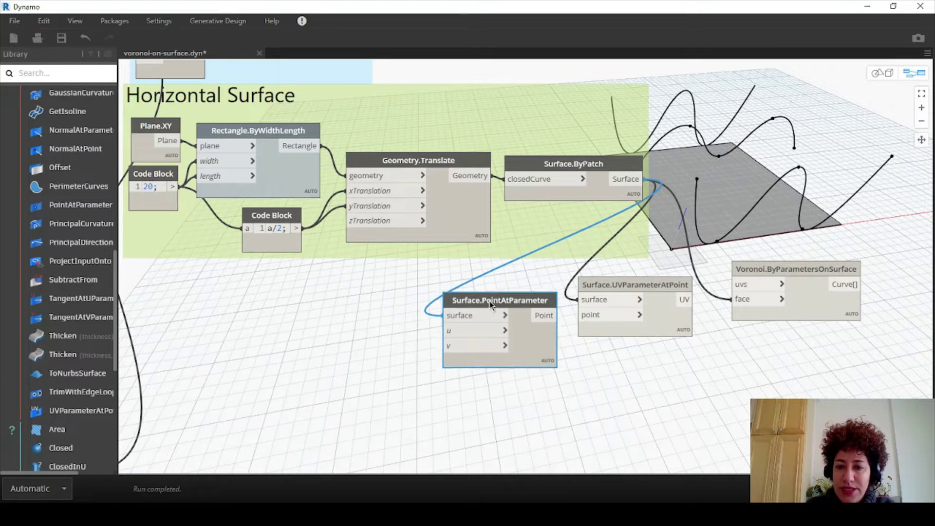
{"action": "left_click_drag", "start_coordinate": [606, 285], "coordinate": [612, 273]}
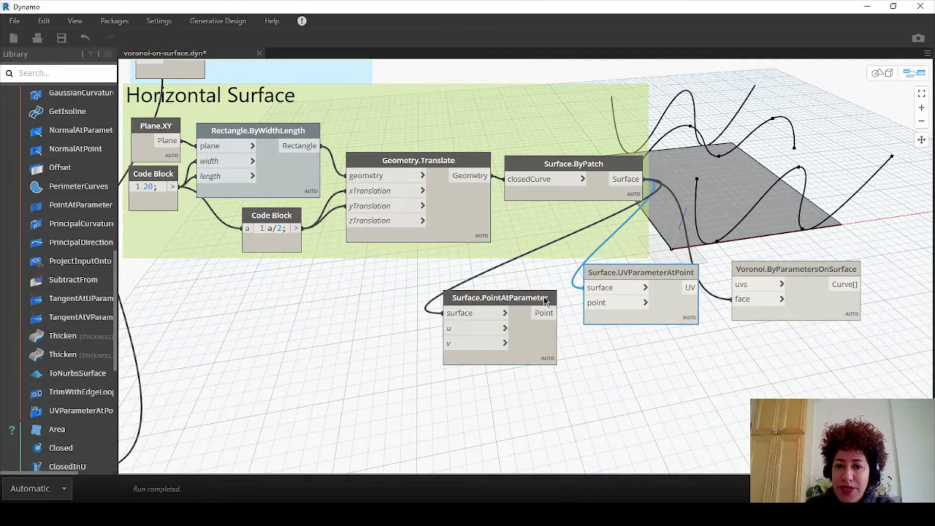
{"action": "left_click_drag", "start_coordinate": [545, 297], "coordinate": [534, 291]}
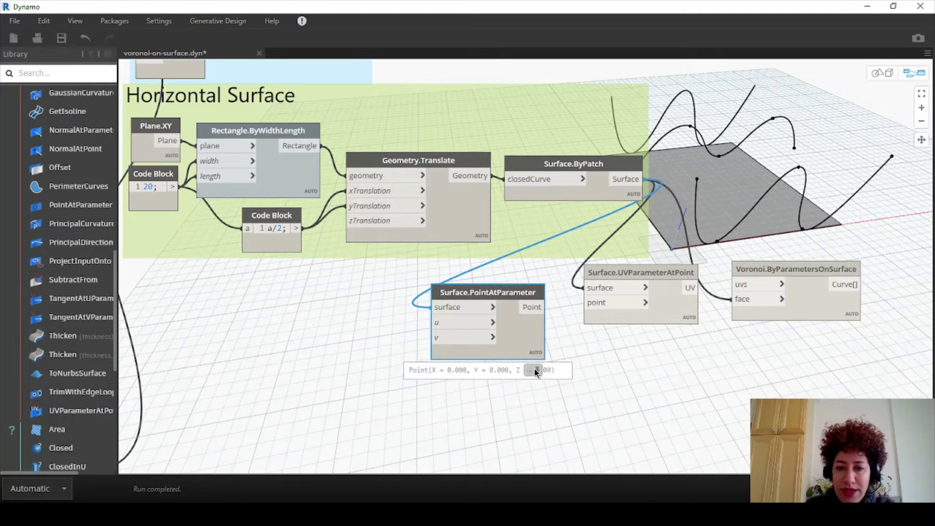
{"action": "left_click_drag", "start_coordinate": [530, 296], "coordinate": [542, 278]}
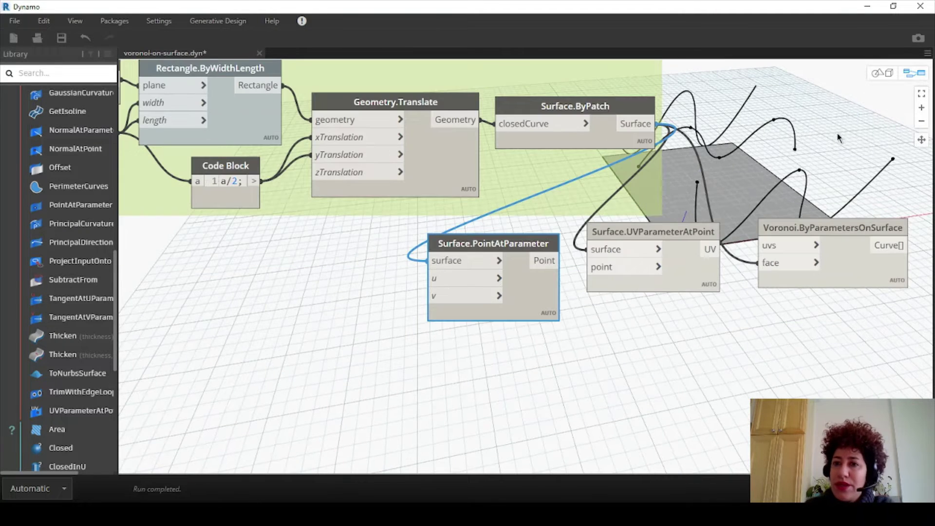
{"action": "left_click", "coordinate": [803, 158]}
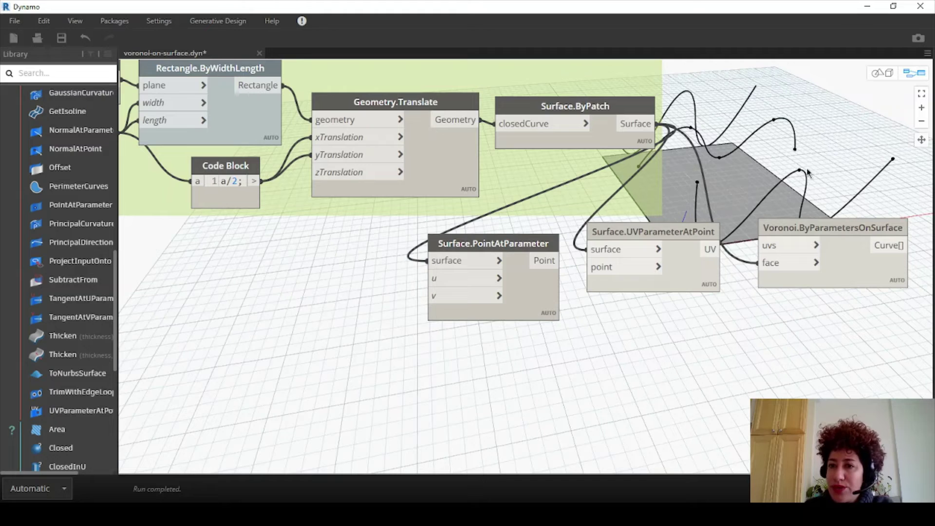
Turn off the geometry preview of the NurbsCurve.ByPoints node that feeds item0 of the Loft Surface list
{"action": "scroll", "coordinate": [739, 175], "scroll_direction": "down", "scroll_amount": 8}
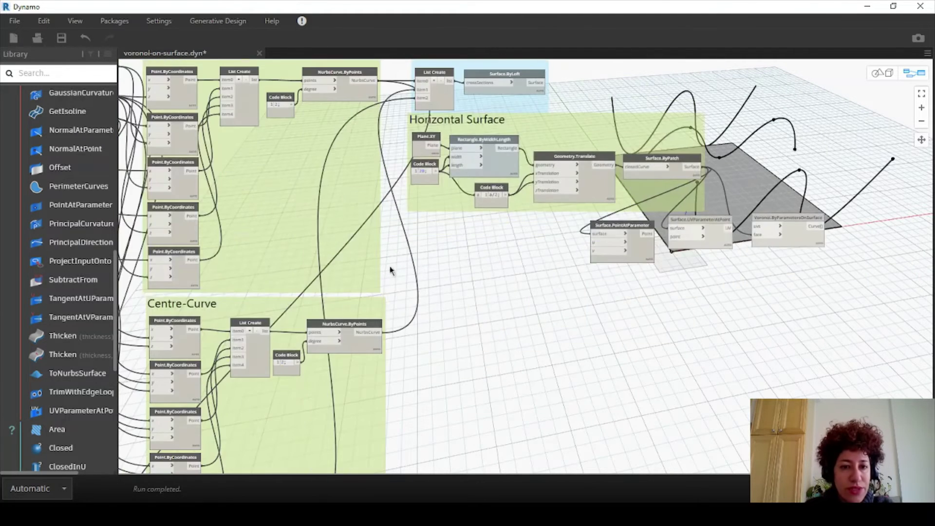
{"action": "middle_click_drag", "start_coordinate": [393, 159], "coordinate": [389, 281]}
{"action": "scroll", "coordinate": [349, 207], "scroll_direction": "up", "scroll_amount": 4}
{"action": "right_click", "coordinate": [339, 192]}
{"action": "left_click", "coordinate": [373, 277]}
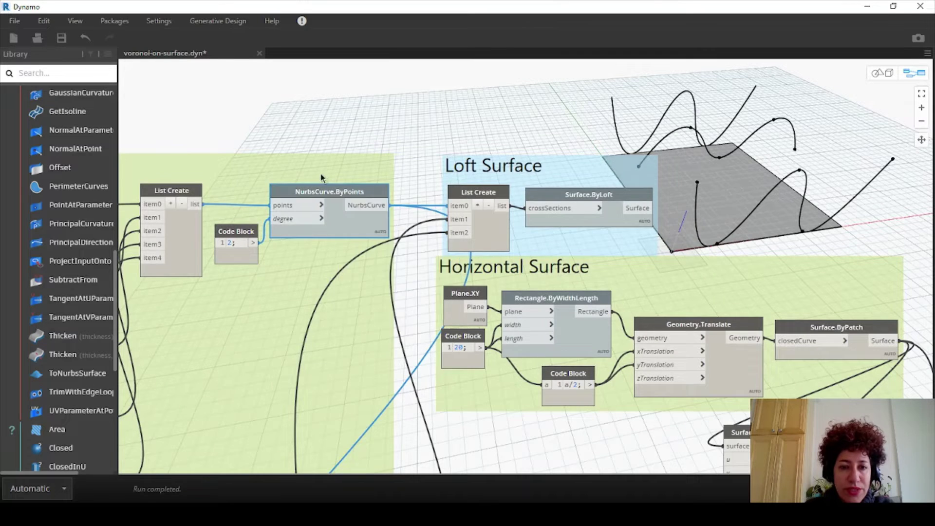
Turn off the geometry preview of the NurbsCurve.ByPoints node in the Centre-Curve group
{"action": "scroll", "coordinate": [342, 217], "scroll_direction": "down", "scroll_amount": 4}
{"action": "middle_click_drag", "start_coordinate": [355, 375], "coordinate": [343, 220]}
{"action": "scroll", "coordinate": [343, 223], "scroll_direction": "up", "scroll_amount": 4}
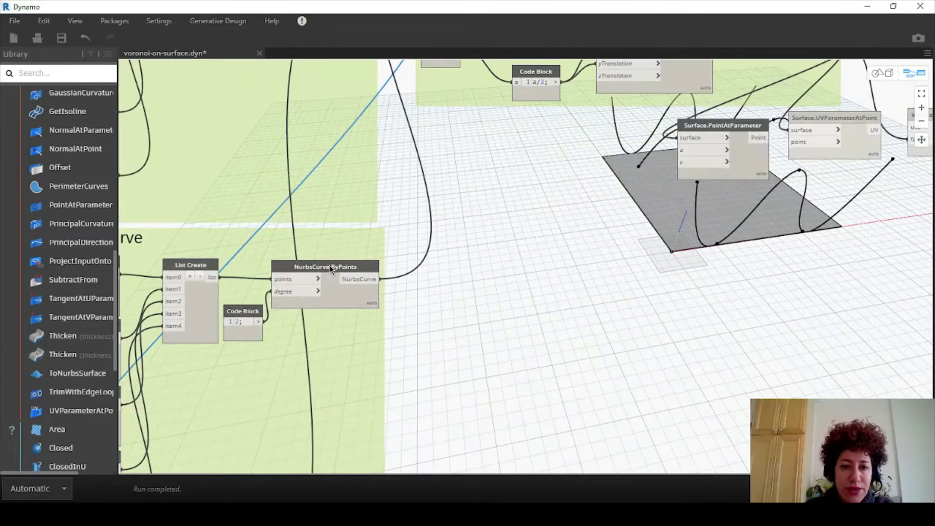
{"action": "right_click", "coordinate": [331, 266]}
{"action": "left_click", "coordinate": [371, 351]}
Turn off the geometry preview of the Geometry.Translate node in the End-Curve group
{"action": "scroll", "coordinate": [353, 127], "scroll_direction": "down", "scroll_amount": 4}
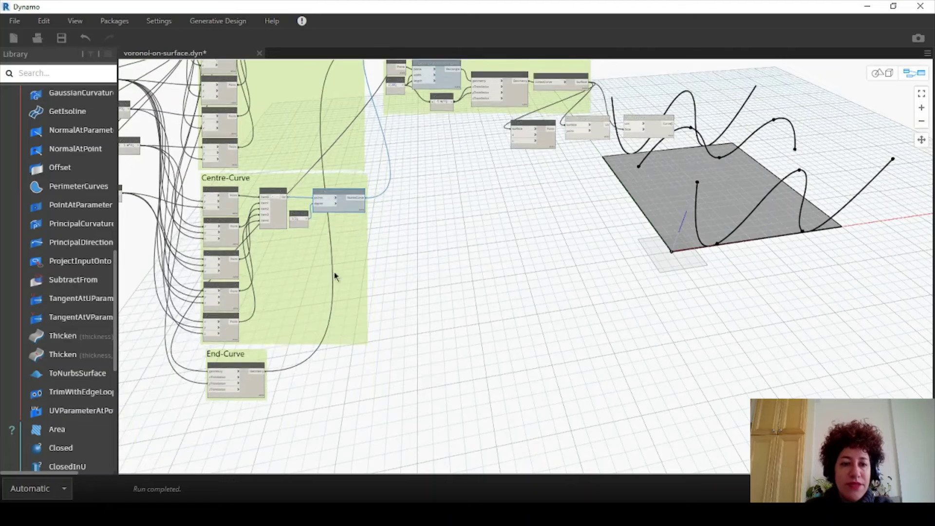
{"action": "middle_click_drag", "start_coordinate": [329, 317], "coordinate": [348, 180]}
{"action": "scroll", "coordinate": [194, 244], "scroll_direction": "up", "scroll_amount": 7}
{"action": "right_click", "coordinate": [291, 203]}
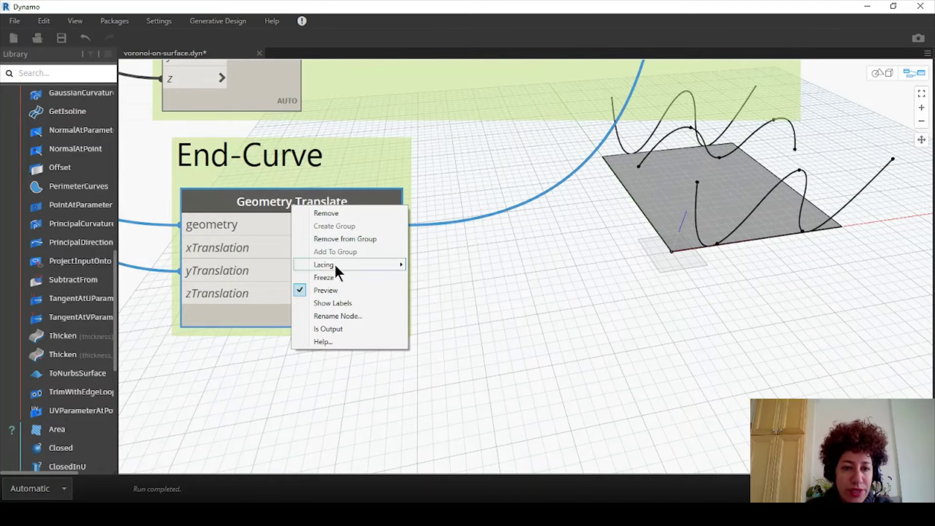
{"action": "left_click", "coordinate": [337, 285]}
Turn off the geometry preview of the List Create node in the Loft Surface group
{"action": "scroll", "coordinate": [337, 287], "scroll_direction": "down", "scroll_amount": 6}
{"action": "middle_click_drag", "start_coordinate": [615, 174], "coordinate": [293, 397]}
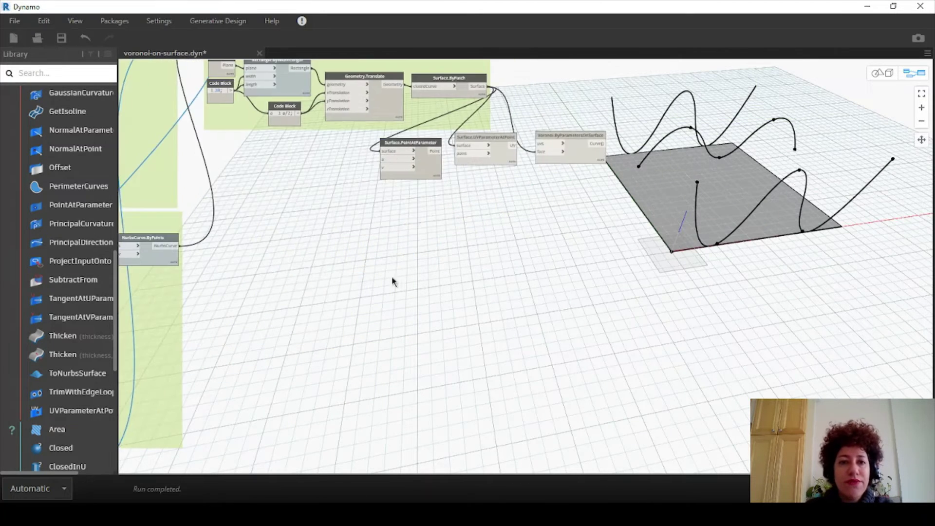
{"action": "middle_click_drag", "start_coordinate": [398, 268], "coordinate": [355, 399]}
{"action": "scroll", "coordinate": [232, 219], "scroll_direction": "up", "scroll_amount": 2}
{"action": "scroll", "coordinate": [233, 222], "scroll_direction": "up", "scroll_amount": 3}
{"action": "mouse_move", "coordinate": [258, 241]}
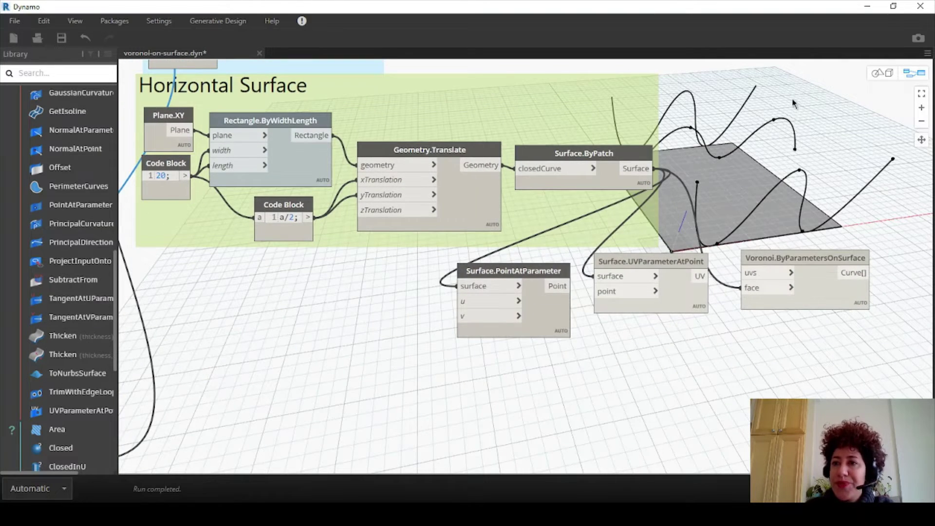
{"action": "scroll", "coordinate": [711, 208], "scroll_direction": "down", "scroll_amount": 4}
{"action": "scroll", "coordinate": [482, 180], "scroll_direction": "up", "scroll_amount": 3}
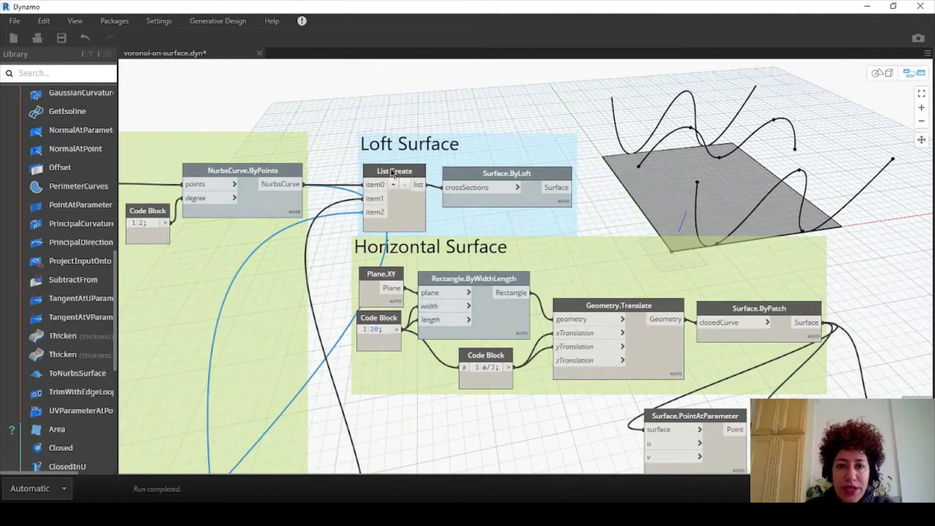
{"action": "right_click", "coordinate": [385, 169]}
{"action": "left_click", "coordinate": [424, 242]}
{"action": "middle_click_drag", "start_coordinate": [555, 276], "coordinate": [379, 132]}
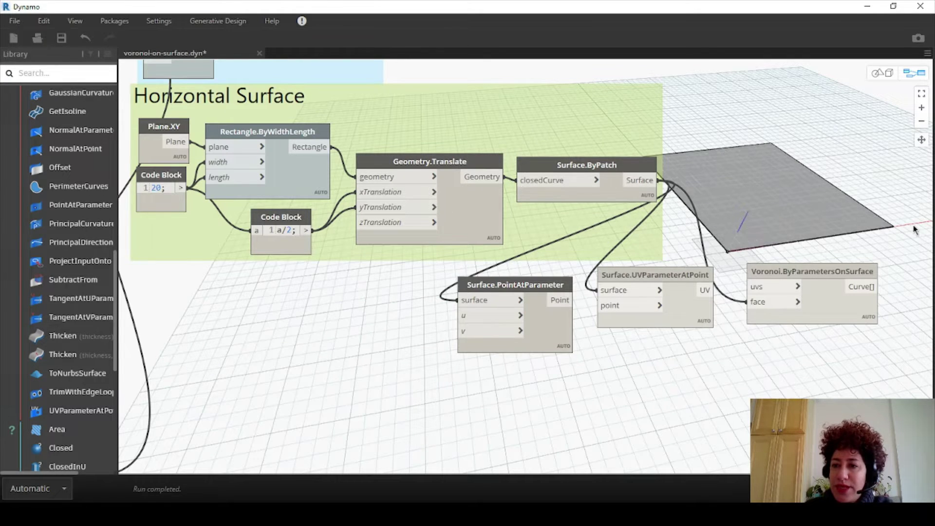
Raise the Voronoi node slightly and place a new amount-only Math.RandomList node before Surface.PointAtParameter
{"action": "left_click_drag", "start_coordinate": [780, 269], "coordinate": [781, 260]}
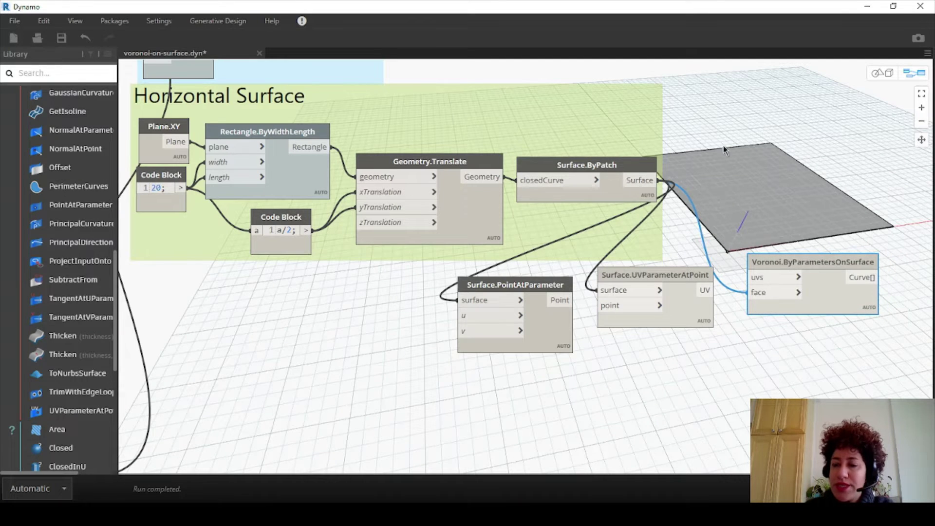
{"action": "right_click", "coordinate": [331, 274]}
{"action": "type", "text": "random"}
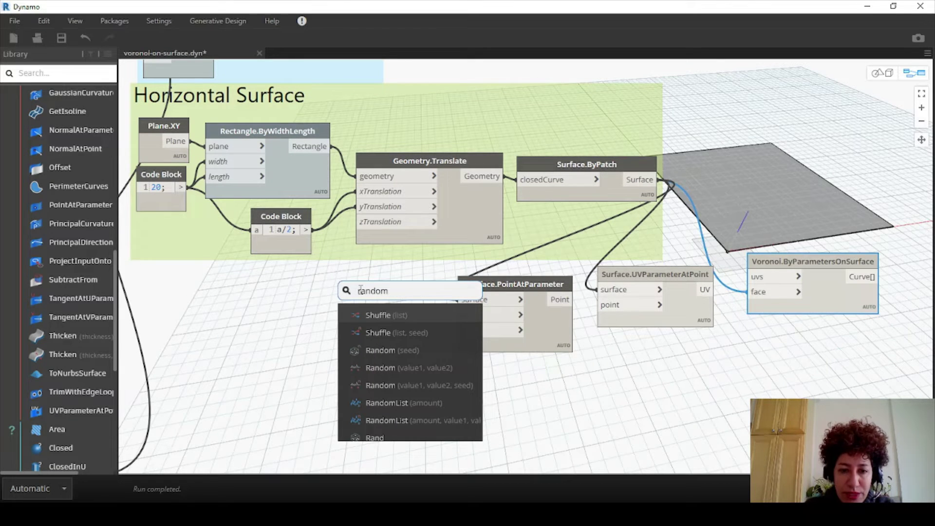
{"action": "left_click", "coordinate": [426, 404]}
{"action": "left_click_drag", "start_coordinate": [502, 429], "coordinate": [370, 283]}
Add an Integer Slider node and place it before Math.RandomList, below the Horizontal Surface group
{"action": "right_click", "coordinate": [223, 283]}
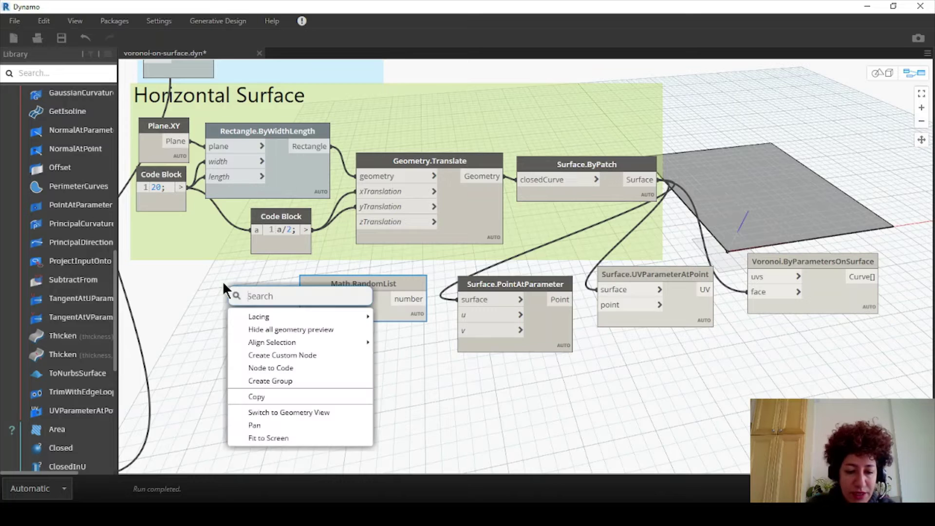
{"action": "type", "text": "slider"}
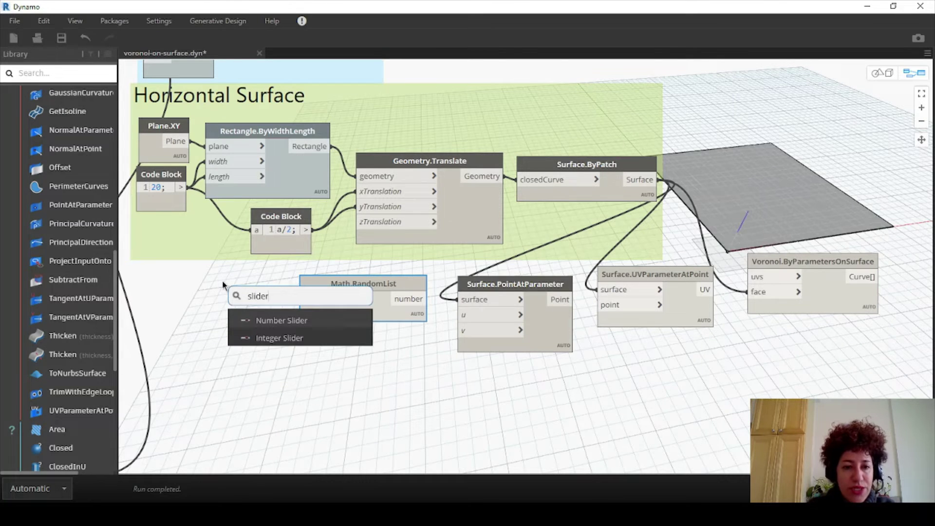
{"action": "left_click", "coordinate": [308, 343]}
{"action": "left_click_drag", "start_coordinate": [349, 352], "coordinate": [167, 273]}
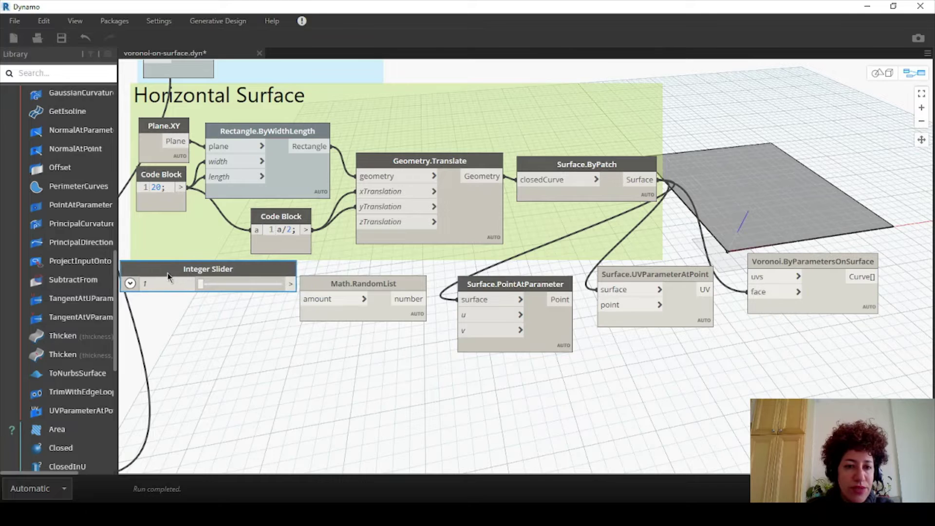
Set the Integer Slider's minimum to 50 and maximum to 200, and connect it to the amount input of Math.RandomList
{"action": "left_click", "coordinate": [130, 284]}
{"action": "left_click", "coordinate": [170, 302]}
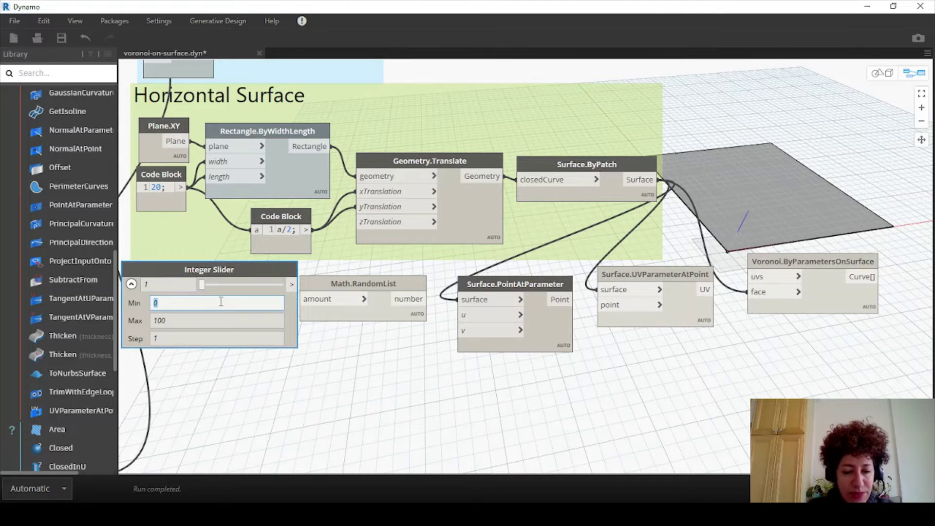
{"action": "type", "text": "50"}
{"action": "left_click", "coordinate": [179, 328]}
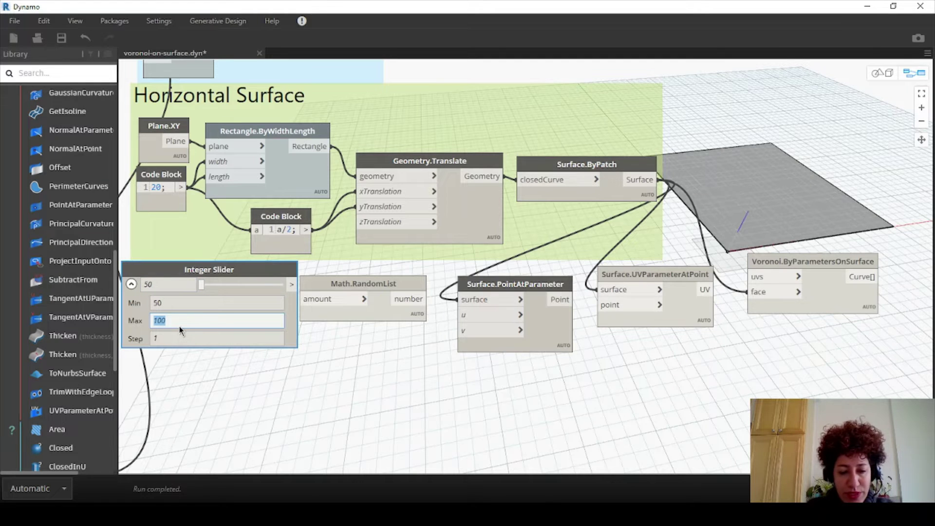
{"action": "type", "text": "200"}
{"action": "left_click", "coordinate": [131, 284]}
{"action": "left_click_drag", "start_coordinate": [329, 291], "coordinate": [307, 299]}
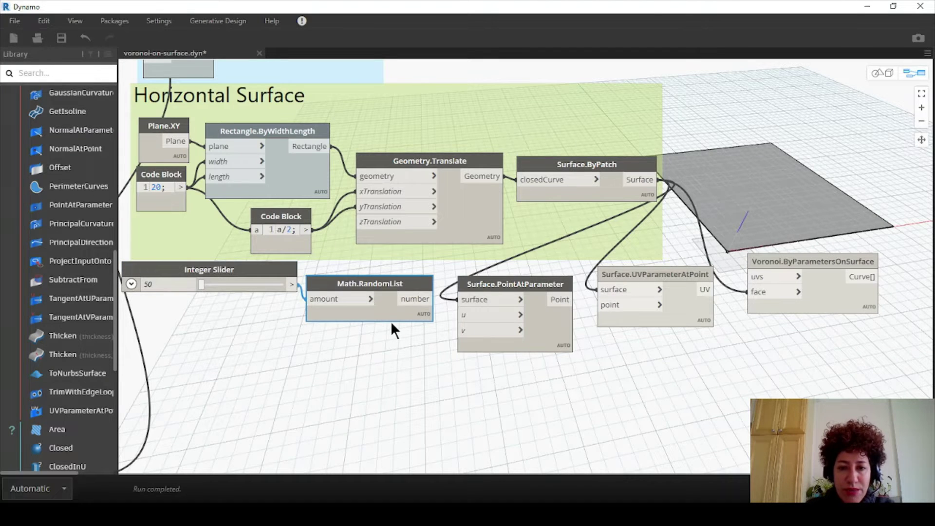
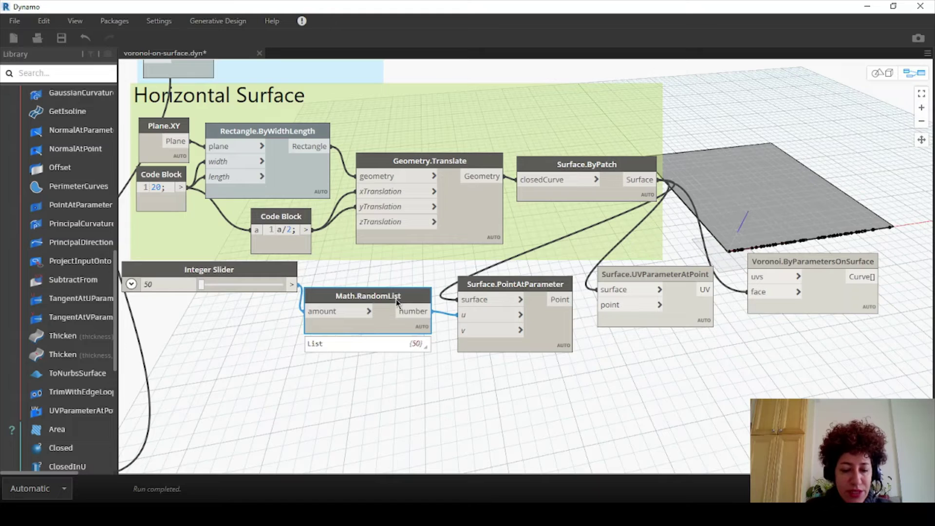
Duplicate the Math.RandomList node below the original and connect its number output to the v input of Surface.PointAtParameter
{"action": "key", "text": "ctrl+c"}
{"action": "key", "text": "ctrl+v"}
{"action": "left_click_drag", "start_coordinate": [492, 310], "coordinate": [355, 349]}
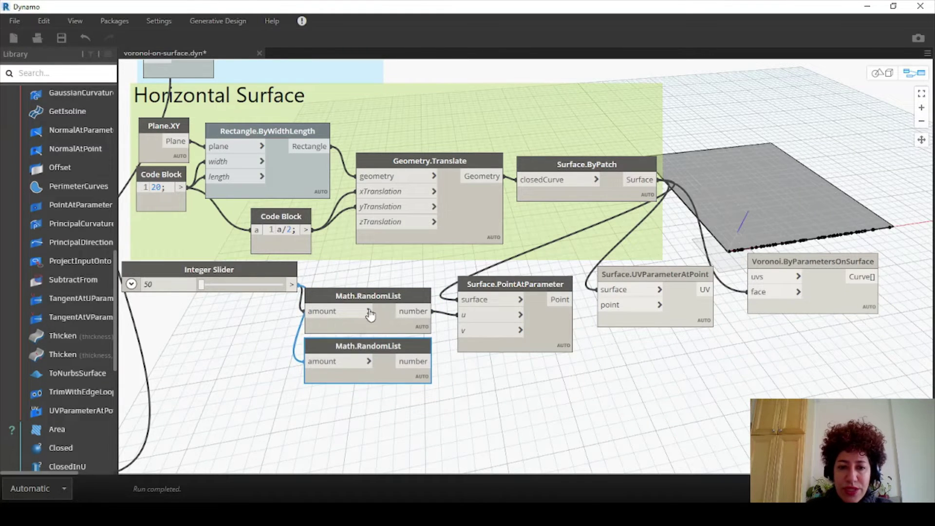
{"action": "left_click_drag", "start_coordinate": [370, 299], "coordinate": [372, 296]}
{"action": "left_click_drag", "start_coordinate": [269, 271], "coordinate": [259, 285]}
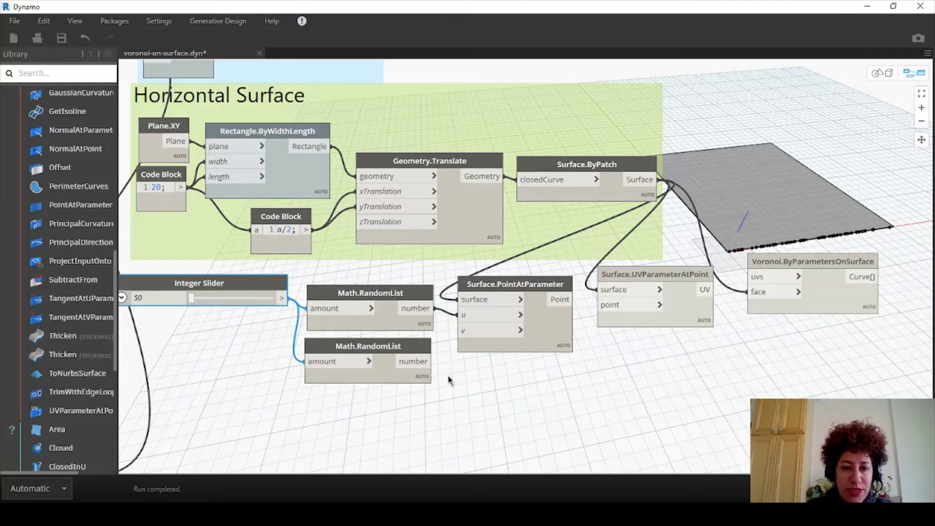
{"action": "left_click_drag", "start_coordinate": [432, 362], "coordinate": [461, 330]}
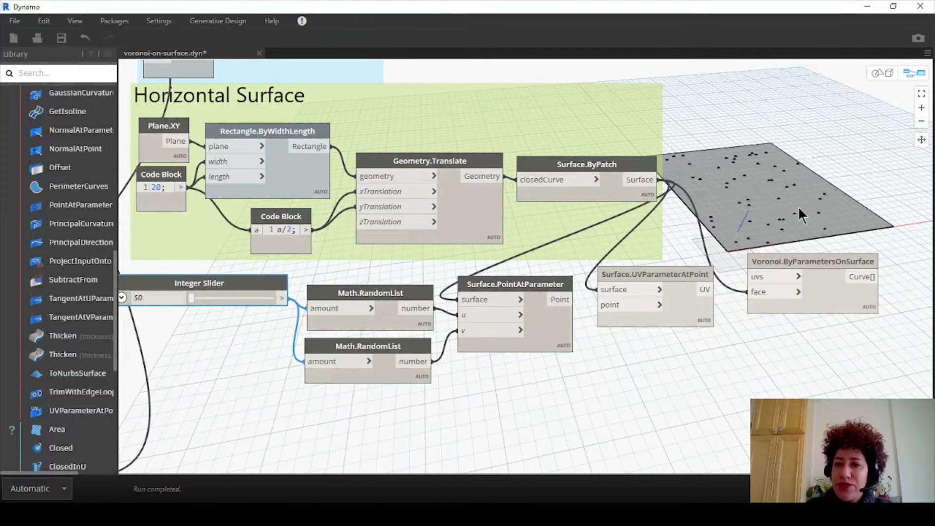
{"action": "left_click", "coordinate": [489, 281]}
{"action": "right_click", "coordinate": [489, 281]}
{"action": "mouse_move", "coordinate": [536, 338]}
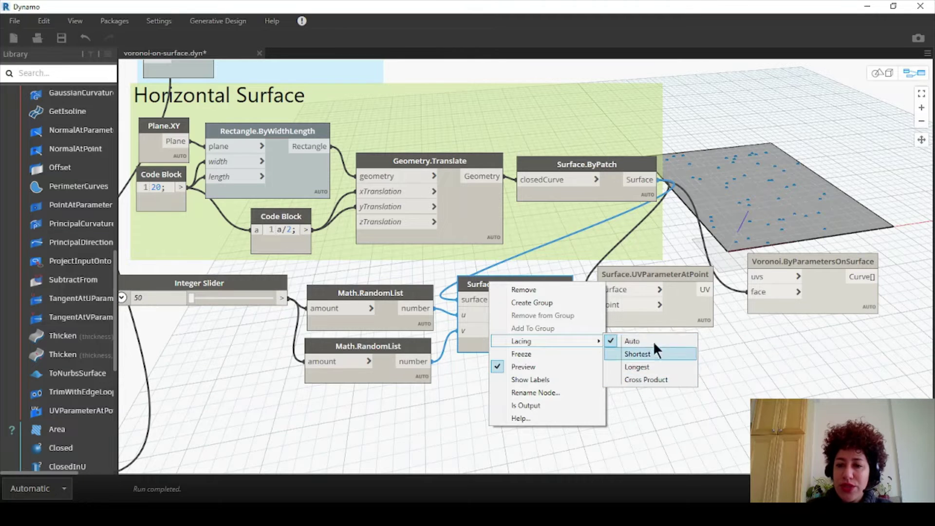
{"action": "left_click", "coordinate": [827, 360]}
Connect the Surface.PointAtParameter output to the point input of Surface.UVParameterAtPoint, and its UV output to the uvs input of Voronoi.ByParametersOnSurface
{"action": "mouse_move", "coordinate": [194, 299]}
{"action": "left_mouse_down"}
{"action": "mouse_move", "coordinate": [268, 306]}
{"action": "mouse_move", "coordinate": [184, 309]}
{"action": "left_mouse_up"}
{"action": "left_click_drag", "start_coordinate": [571, 299], "coordinate": [650, 305]}
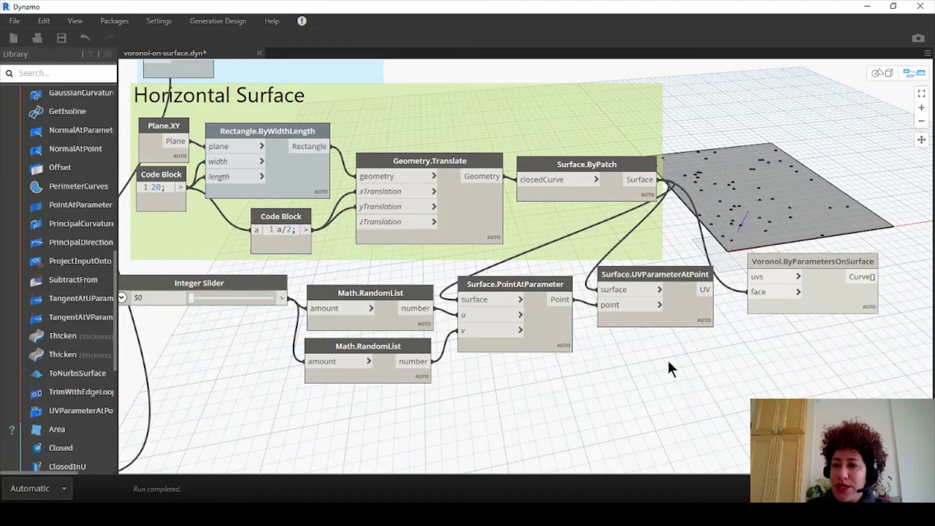
{"action": "mouse_move", "coordinate": [697, 289]}
{"action": "mouse_move", "coordinate": [639, 274]}
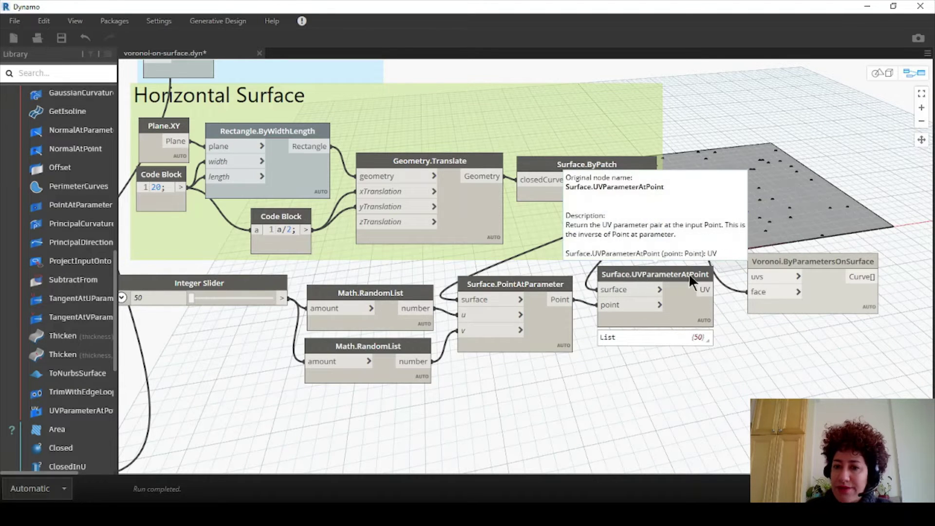
{"action": "left_click_drag", "start_coordinate": [708, 288], "coordinate": [751, 276]}
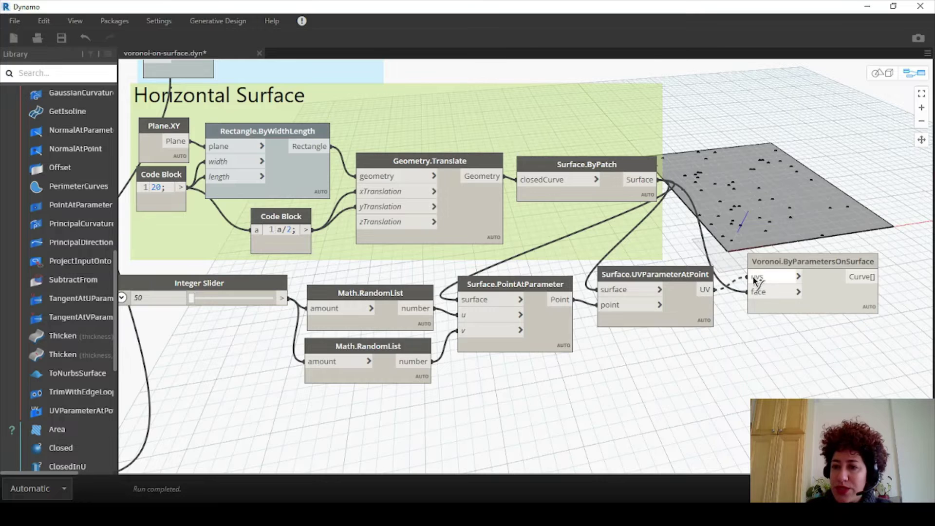
Turn off the geometry preview of the Surface.ByPatch node so only the Voronoi curves and points are drawn
{"action": "left_click", "coordinate": [882, 73]}
{"action": "mouse_move", "coordinate": [847, 183]}
{"action": "right_mouse_down"}
{"action": "mouse_move", "coordinate": [849, 212]}
{"action": "mouse_move", "coordinate": [844, 200]}
{"action": "right_mouse_up"}
{"action": "left_click", "coordinate": [914, 72]}
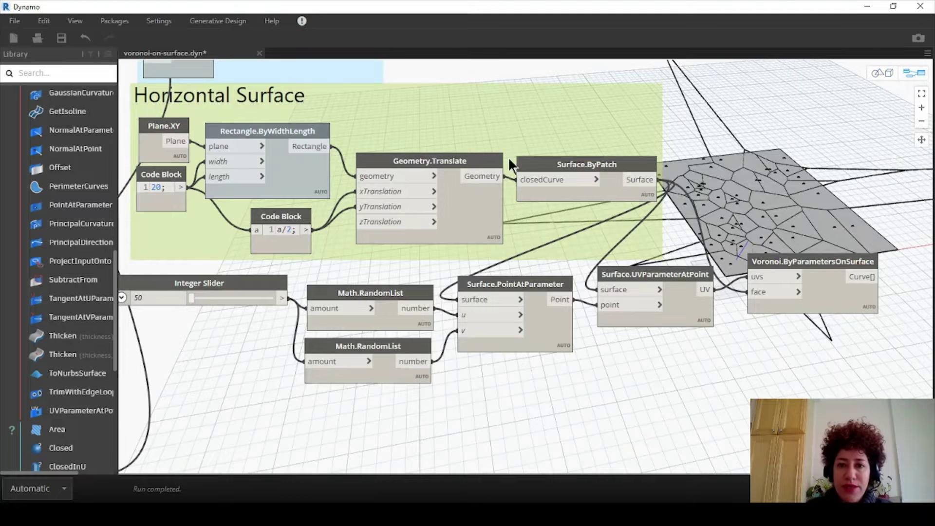
{"action": "left_click", "coordinate": [559, 161]}
{"action": "right_click", "coordinate": [563, 161]}
{"action": "left_click", "coordinate": [604, 245]}
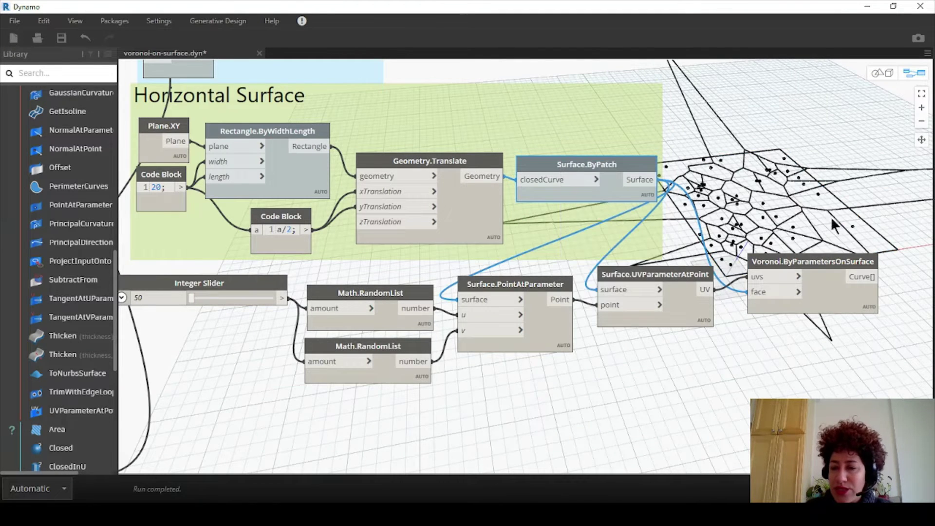
Set the Integer Slider to 124 to make the Voronoi pattern denser
{"action": "left_click_drag", "start_coordinate": [191, 298], "coordinate": [248, 309]}
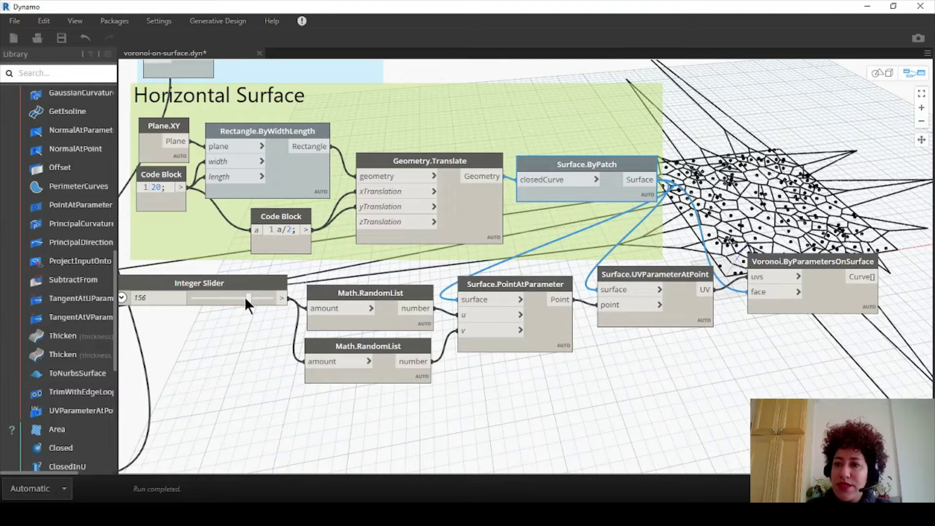
{"action": "mouse_move", "coordinate": [248, 294]}
{"action": "left_mouse_down"}
{"action": "mouse_move", "coordinate": [221, 291]}
{"action": "mouse_move", "coordinate": [232, 297]}
{"action": "left_mouse_up"}
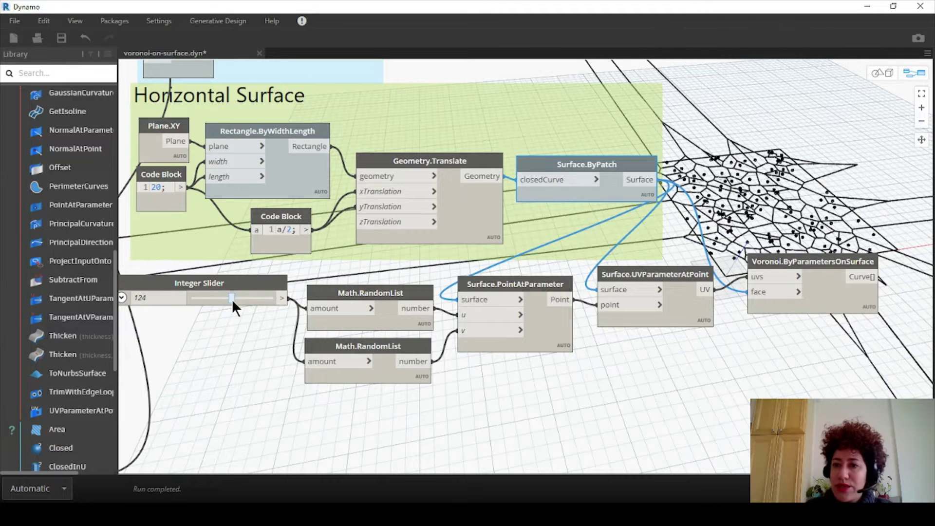
{"action": "mouse_move", "coordinate": [734, 278]}
{"action": "middle_mouse_down"}
{"action": "mouse_move", "coordinate": [723, 296]}
{"action": "mouse_move", "coordinate": [723, 270]}
{"action": "middle_mouse_up"}
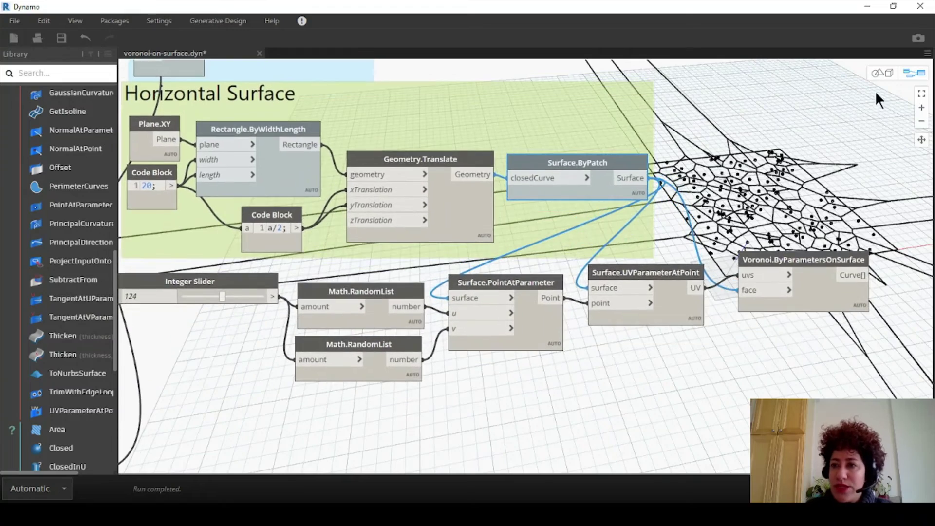
{"action": "left_click", "coordinate": [882, 74]}
{"action": "middle_click_drag", "start_coordinate": [832, 154], "coordinate": [843, 128]}
{"action": "left_click_drag", "start_coordinate": [843, 128], "coordinate": [841, 153]}
{"action": "left_click", "coordinate": [922, 72]}
Arrange the Voronoi nodes compactly below the Horizontal Surface group, placing Voronoi.ByParametersOnSurface above Surface.UVParameterAtPoint
{"action": "left_click_drag", "start_coordinate": [764, 258], "coordinate": [757, 264]}
{"action": "left_click_drag", "start_coordinate": [757, 358], "coordinate": [236, 282]}
{"action": "mouse_move", "coordinate": [759, 264]}
{"action": "left_mouse_down"}
{"action": "mouse_move", "coordinate": [752, 298]}
{"action": "mouse_move", "coordinate": [756, 276]}
{"action": "left_mouse_up"}
{"action": "left_click", "coordinate": [717, 287]}
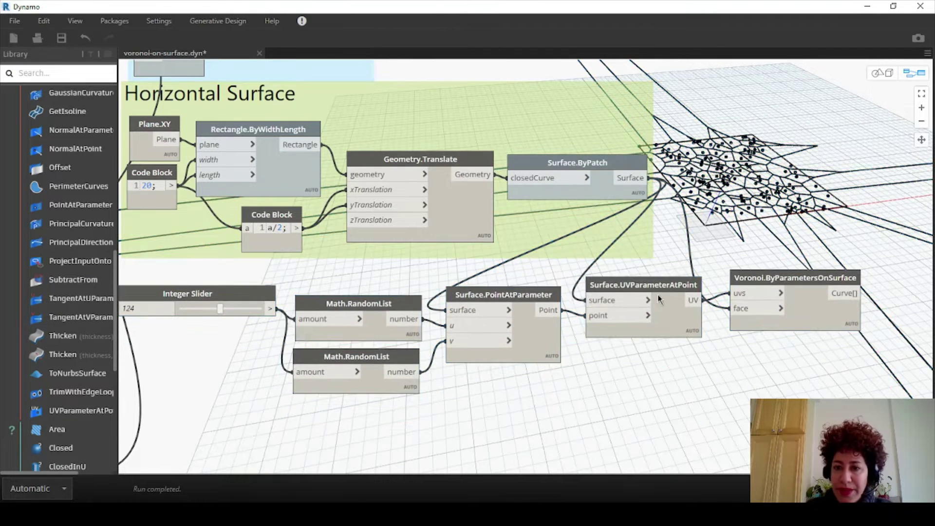
{"action": "left_click_drag", "start_coordinate": [516, 298], "coordinate": [513, 300]}
{"action": "left_click_drag", "start_coordinate": [625, 284], "coordinate": [622, 283]}
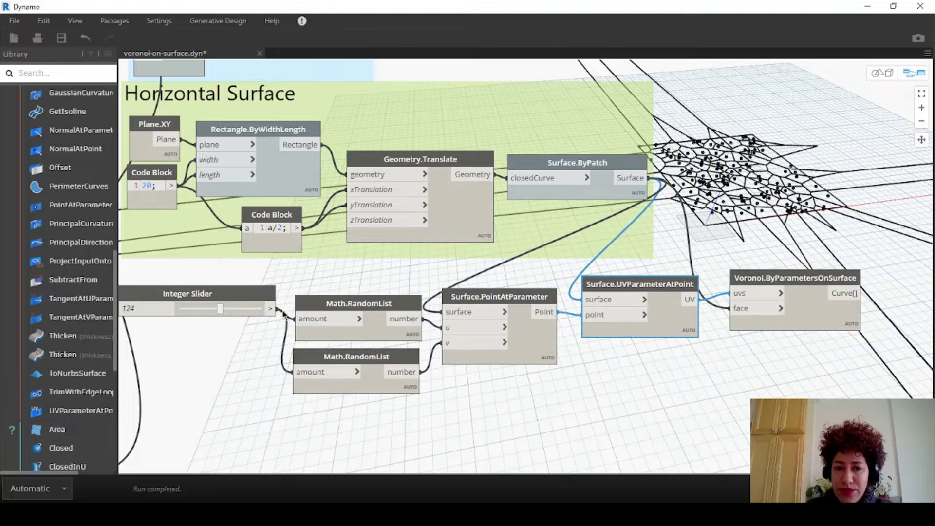
{"action": "left_click_drag", "start_coordinate": [240, 295], "coordinate": [246, 323]}
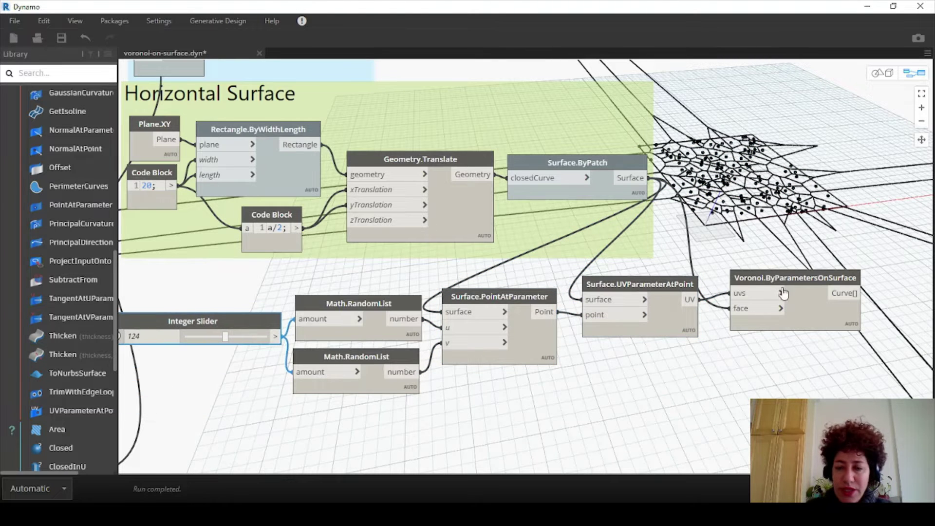
{"action": "left_click_drag", "start_coordinate": [612, 287], "coordinate": [607, 347]}
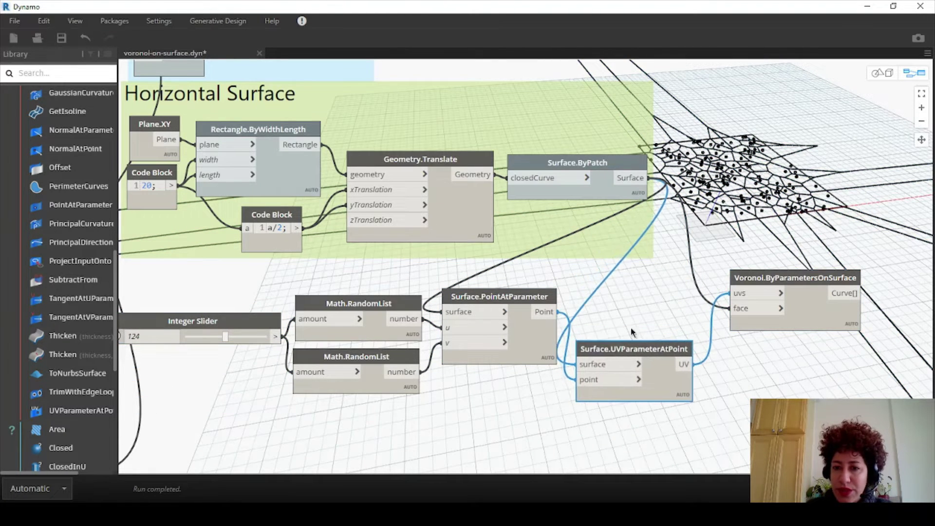
{"action": "left_click_drag", "start_coordinate": [772, 273], "coordinate": [619, 273]}
Group the slider, random list, point, UV and Voronoi nodes and title the group "Voronoi curves"
{"action": "scroll", "coordinate": [721, 342], "scroll_direction": "down", "scroll_amount": 2}
{"action": "middle_click_drag", "start_coordinate": [745, 346], "coordinate": [732, 375]}
{"action": "left_click_drag", "start_coordinate": [784, 428], "coordinate": [344, 334]}
{"action": "right_click", "coordinate": [312, 355]}
{"action": "left_click", "coordinate": [340, 376]}
{"action": "scroll", "coordinate": [324, 325], "scroll_direction": "up", "scroll_amount": 2}
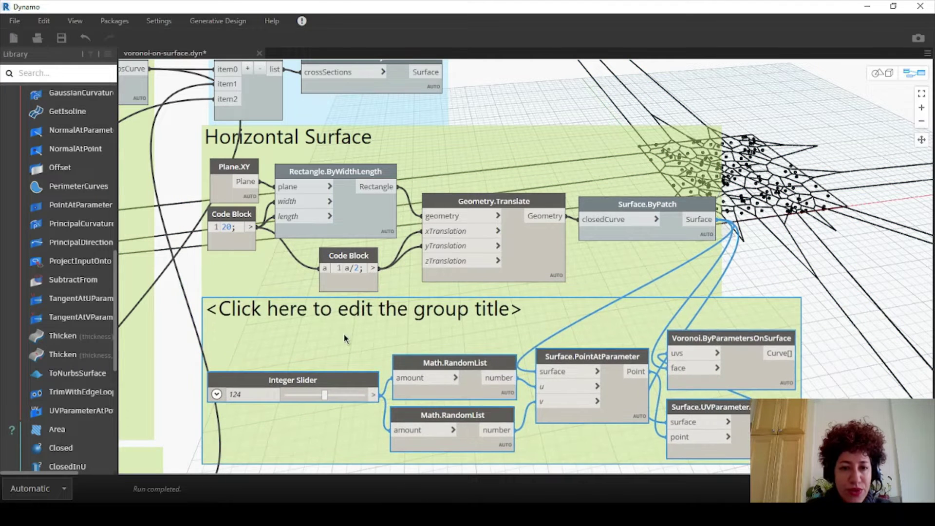
{"action": "double_click", "coordinate": [338, 311]}
{"action": "type", "text": "Vo"}
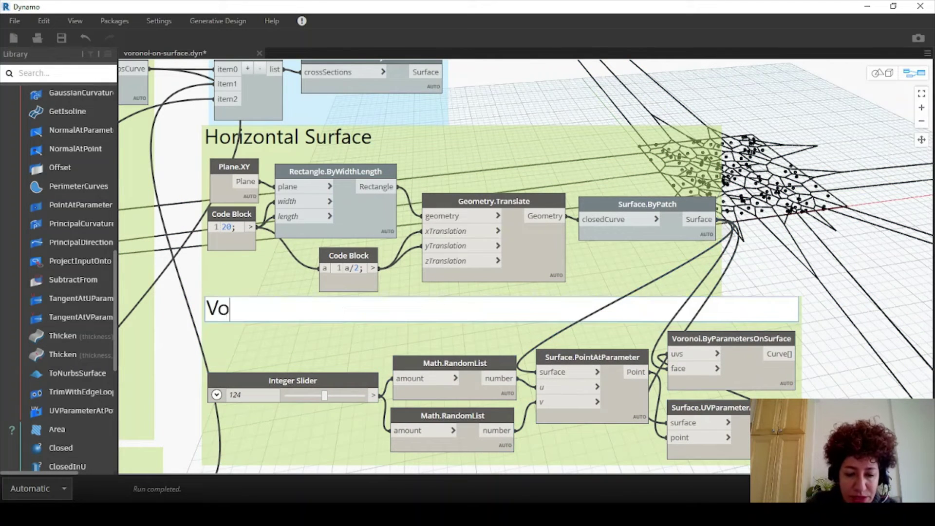
{"action": "type", "text": "ronoi curves"}
{"action": "left_click", "coordinate": [557, 305]}
Turn on the geometry preview of the Surface.ByLoft node in the Loft Surface group
{"action": "left_click_drag", "start_coordinate": [537, 318], "coordinate": [534, 327]}
{"action": "middle_click_drag", "start_coordinate": [539, 233], "coordinate": [526, 265]}
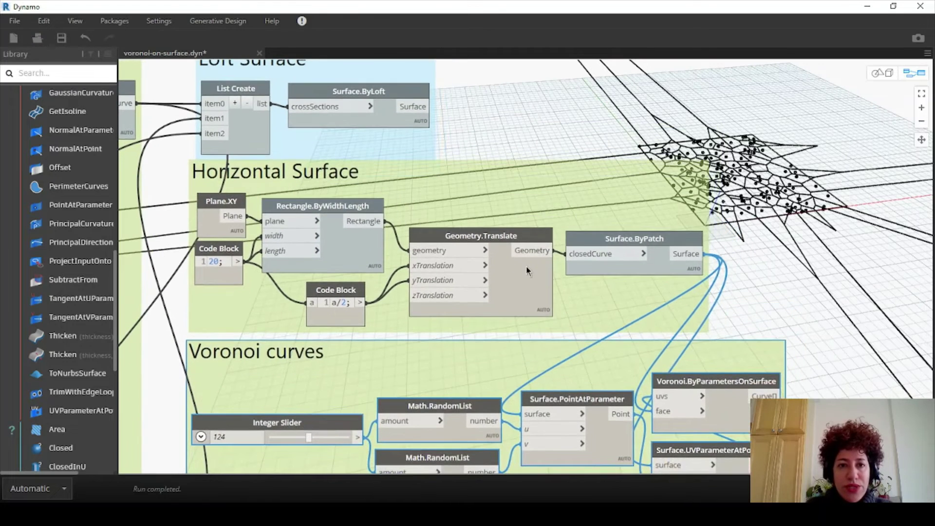
{"action": "left_click", "coordinate": [373, 93]}
{"action": "right_click", "coordinate": [372, 92]}
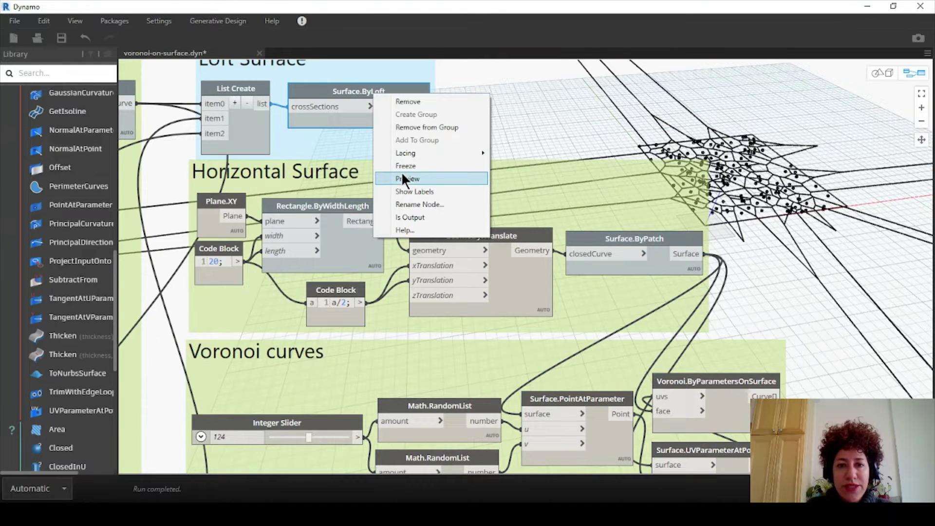
{"action": "left_click", "coordinate": [402, 171]}
{"action": "middle_click_drag", "start_coordinate": [606, 320], "coordinate": [600, 311]}
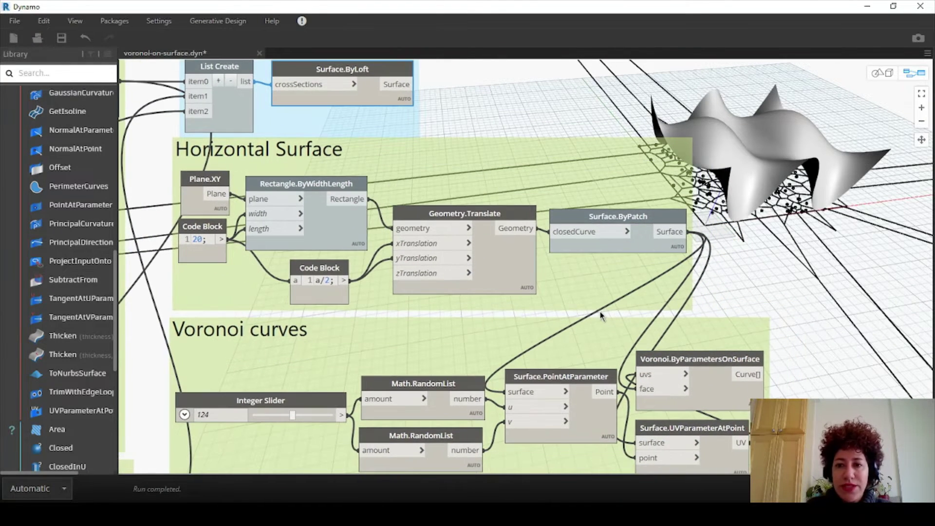
Rearrange the groups so Voronoi curves sits above Horizontal Surface, and shift the Loft Surface group above the end of Voronoi curves
{"action": "scroll", "coordinate": [504, 218], "scroll_direction": "down", "scroll_amount": 3}
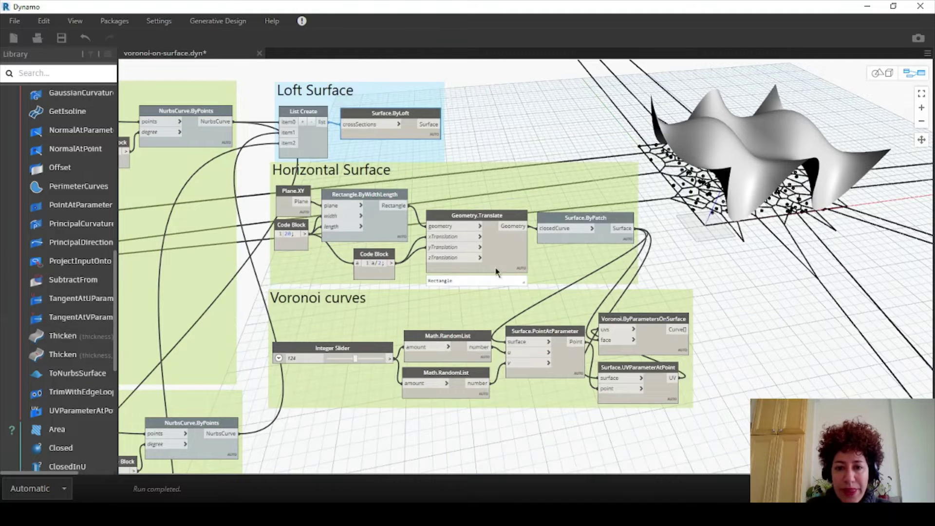
{"action": "left_click_drag", "start_coordinate": [449, 315], "coordinate": [651, 303]}
{"action": "left_click_drag", "start_coordinate": [466, 183], "coordinate": [472, 321]}
{"action": "left_click_drag", "start_coordinate": [674, 285], "coordinate": [466, 188]}
{"action": "left_click_drag", "start_coordinate": [496, 335], "coordinate": [529, 313]}
{"action": "left_click_drag", "start_coordinate": [413, 102], "coordinate": [622, 95]}
{"action": "middle_click_drag", "start_coordinate": [586, 206], "coordinate": [422, 221]}
{"action": "scroll", "coordinate": [535, 150], "scroll_direction": "up", "scroll_amount": 5}
{"action": "scroll", "coordinate": [482, 170], "scroll_direction": "down", "scroll_amount": 2}
{"action": "scroll", "coordinate": [510, 216], "scroll_direction": "up", "scroll_amount": 1}
{"action": "left_click_drag", "start_coordinate": [405, 279], "coordinate": [410, 273]}
Highlight the lofted surface and examine its position over the flat Voronoi pattern in the 3D view
{"action": "left_click", "coordinate": [384, 123]}
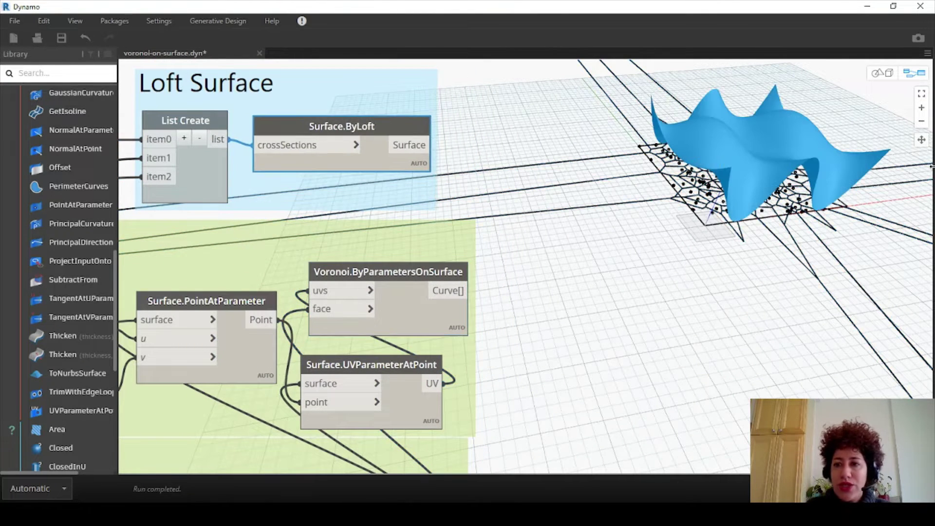
{"action": "left_click", "coordinate": [877, 73]}
{"action": "right_click_drag", "start_coordinate": [827, 194], "coordinate": [835, 190]}
{"action": "scroll", "coordinate": [835, 190], "scroll_direction": "down", "scroll_amount": 3}
{"action": "scroll", "coordinate": [835, 190], "scroll_direction": "up", "scroll_amount": 3}
{"action": "middle_click_drag", "start_coordinate": [835, 190], "coordinate": [891, 245]}
{"action": "right_click_drag", "start_coordinate": [891, 245], "coordinate": [876, 262]}
{"action": "scroll", "coordinate": [874, 268], "scroll_direction": "down", "scroll_amount": 3}
{"action": "scroll", "coordinate": [866, 265], "scroll_direction": "up", "scroll_amount": 4}
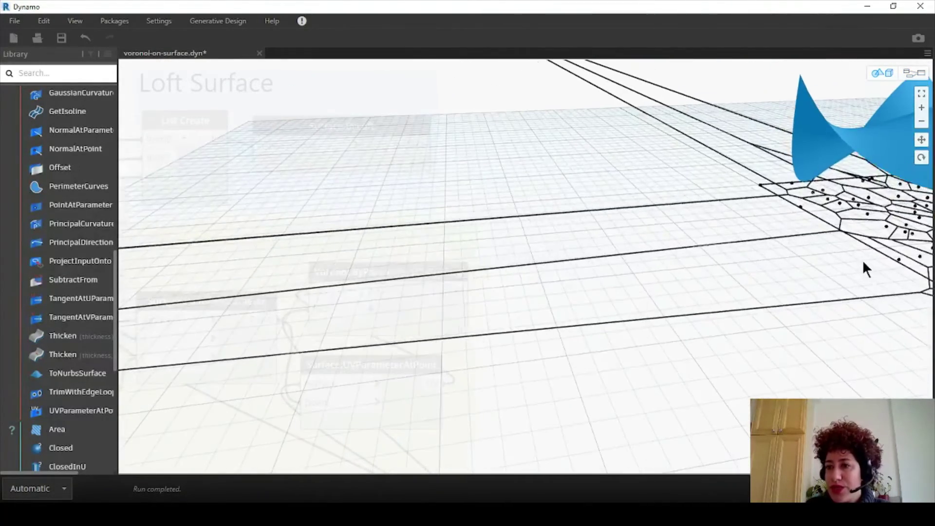
{"action": "left_click", "coordinate": [915, 73]}
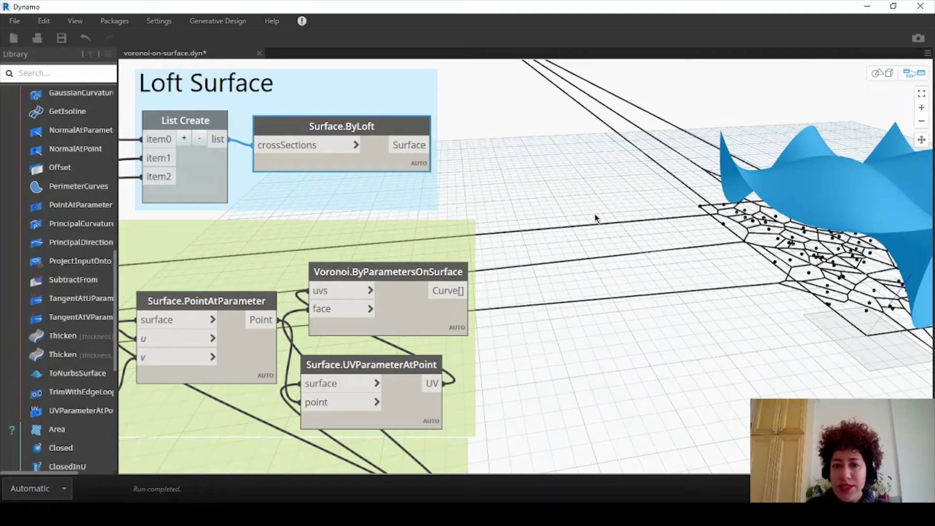
Add a Curve.Project node beside the Loft Surface group and connect the Surface.ByLoft output to its baseGeometry input
{"action": "right_click", "coordinate": [581, 158]}
{"action": "type", "text": "p"}
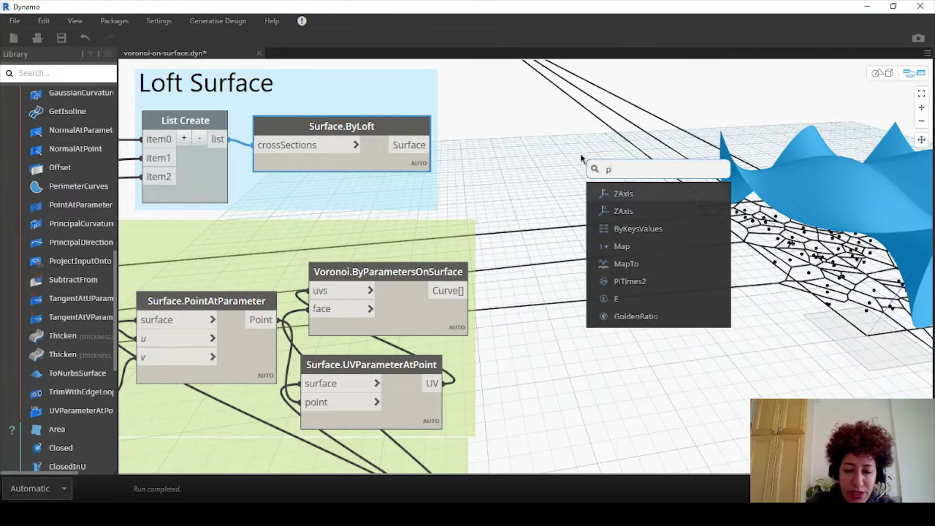
{"action": "type", "text": "roject"}
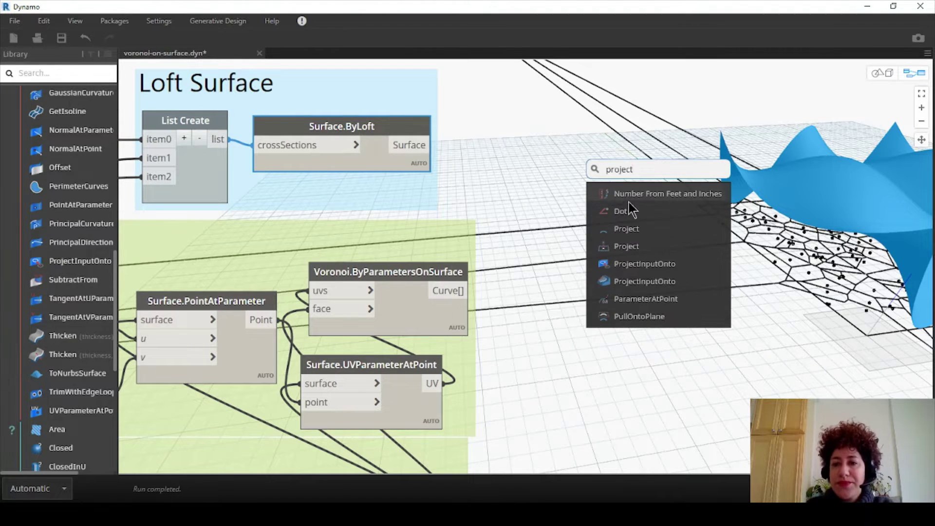
{"action": "mouse_move", "coordinate": [644, 234]}
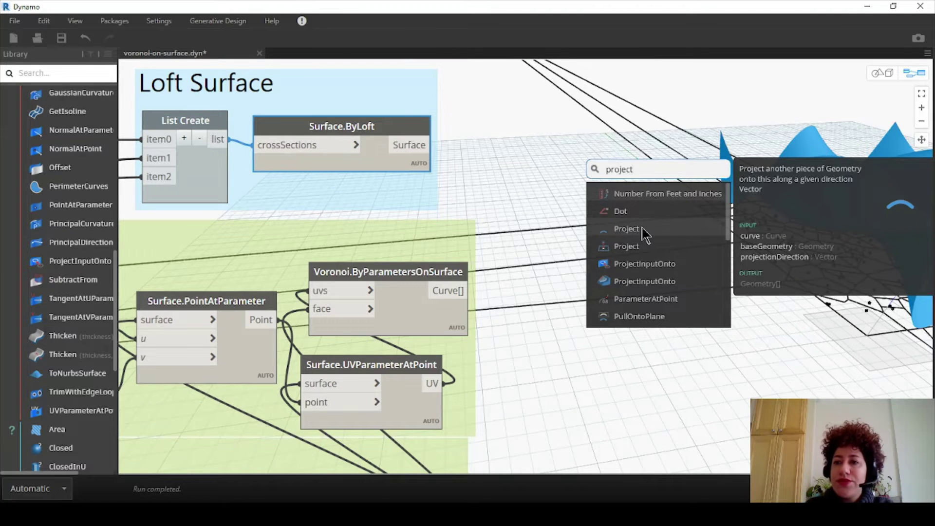
{"action": "left_click", "coordinate": [644, 233]}
{"action": "left_click_drag", "start_coordinate": [676, 236], "coordinate": [535, 90]}
{"action": "left_click", "coordinate": [432, 145]}
{"action": "left_click", "coordinate": [515, 131]}
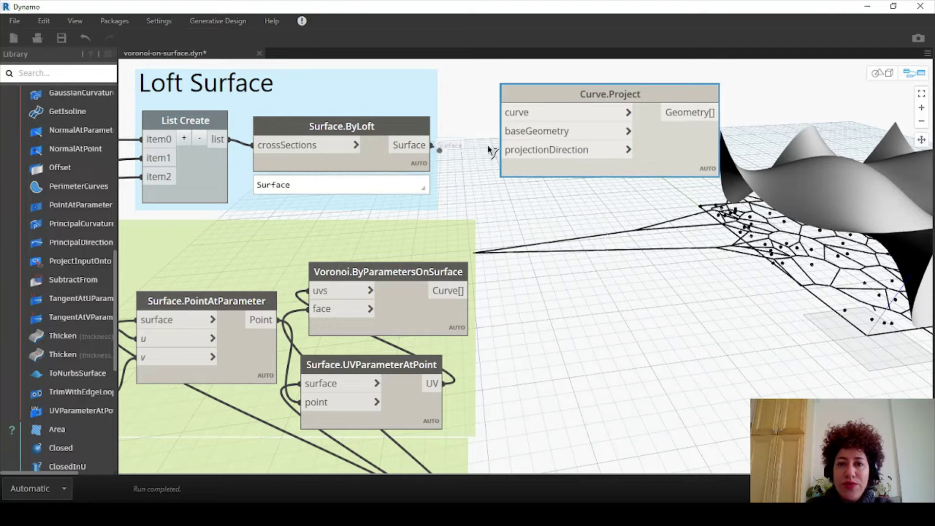
{"action": "left_click_drag", "start_coordinate": [622, 90], "coordinate": [673, 80]}
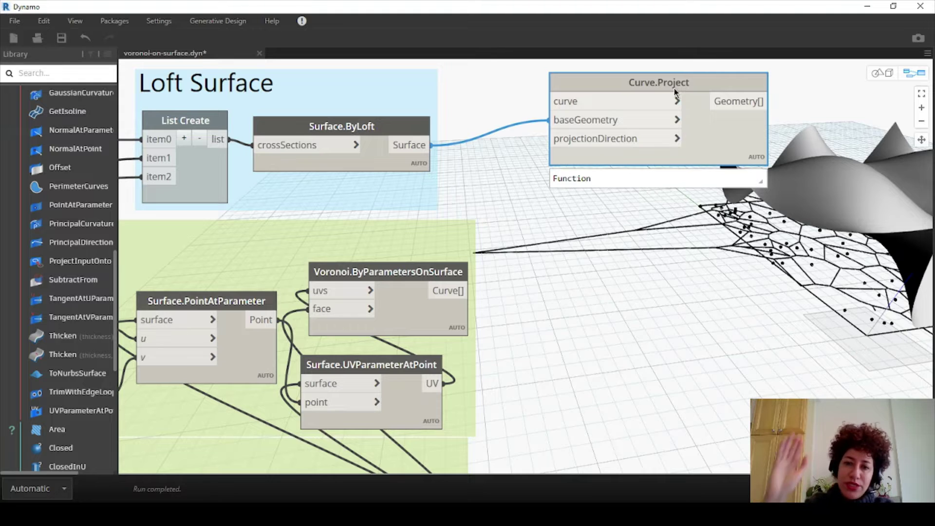
Add a Vector.ZAxis node as the projectionDirection of Curve.Project and connect the Voronoi.ByParametersOnSurface curves to its curve input
{"action": "right_click", "coordinate": [480, 177]}
{"action": "type", "text": "z"}
{"action": "left_click", "coordinate": [518, 216]}
{"action": "left_click_drag", "start_coordinate": [528, 188], "coordinate": [578, 139]}
{"action": "left_click_drag", "start_coordinate": [655, 84], "coordinate": [678, 103]}
{"action": "left_click_drag", "start_coordinate": [530, 169], "coordinate": [559, 181]}
{"action": "left_click_drag", "start_coordinate": [460, 291], "coordinate": [563, 119]}
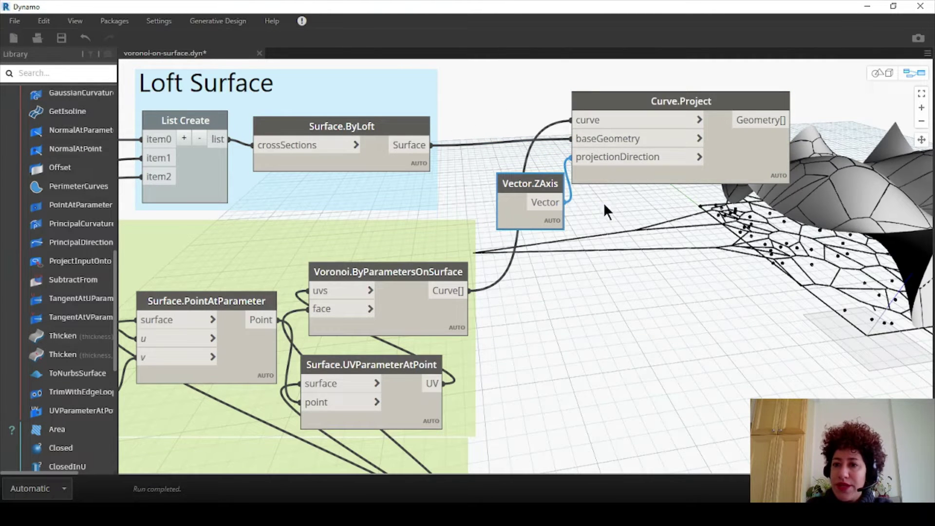
{"action": "left_click", "coordinate": [882, 72]}
{"action": "scroll", "coordinate": [845, 248], "scroll_direction": "down", "scroll_amount": 5}
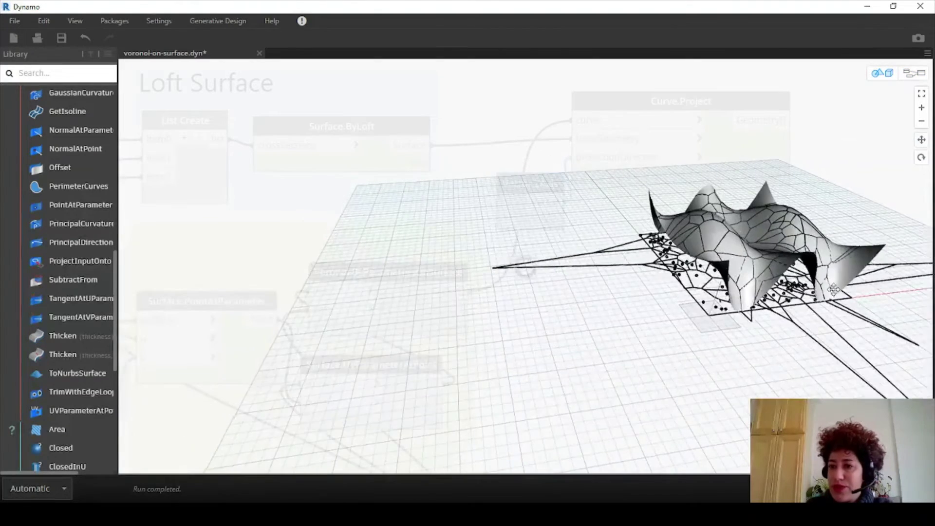
{"action": "scroll", "coordinate": [843, 312], "scroll_direction": "up", "scroll_amount": 4}
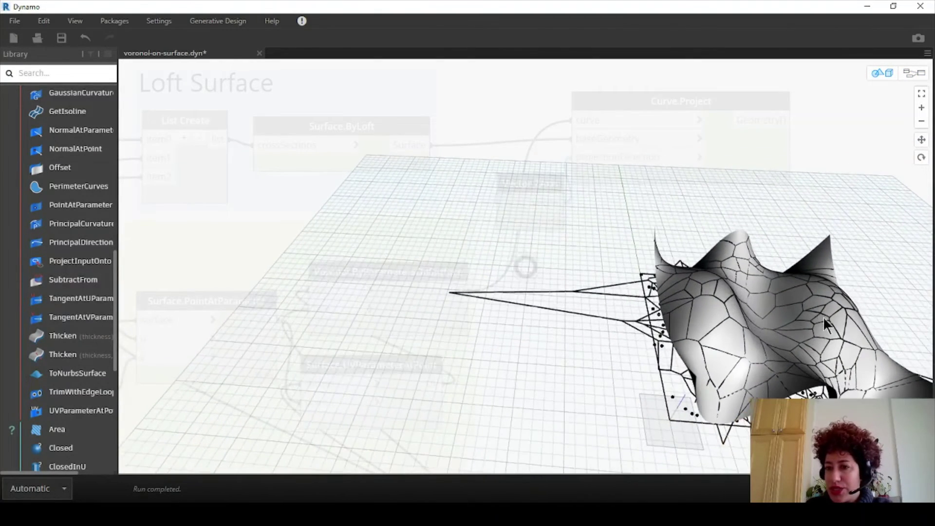
{"action": "left_click", "coordinate": [915, 72]}
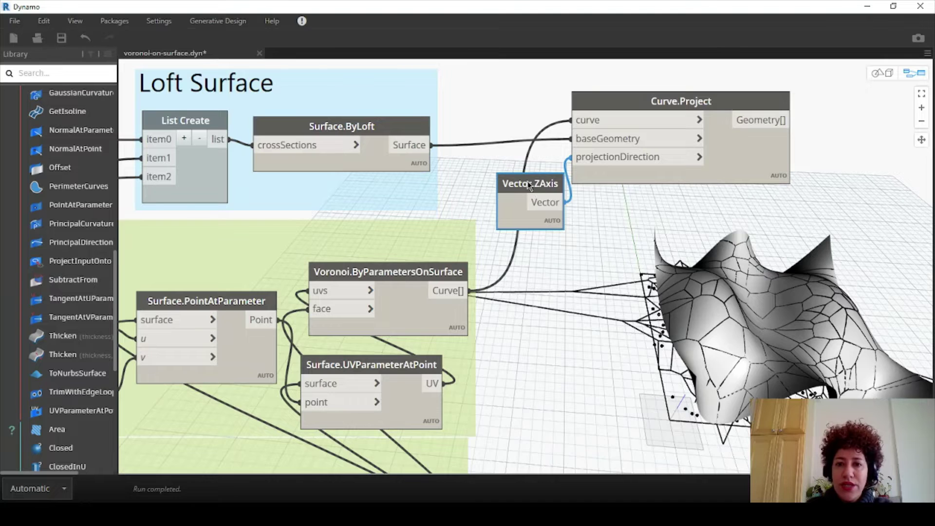
Try values of 169 and 200 on the Integer Slider that feeds both Math.RandomList amounts
{"action": "left_click", "coordinate": [512, 163]}
{"action": "scroll", "coordinate": [417, 196], "scroll_direction": "down", "scroll_amount": 3}
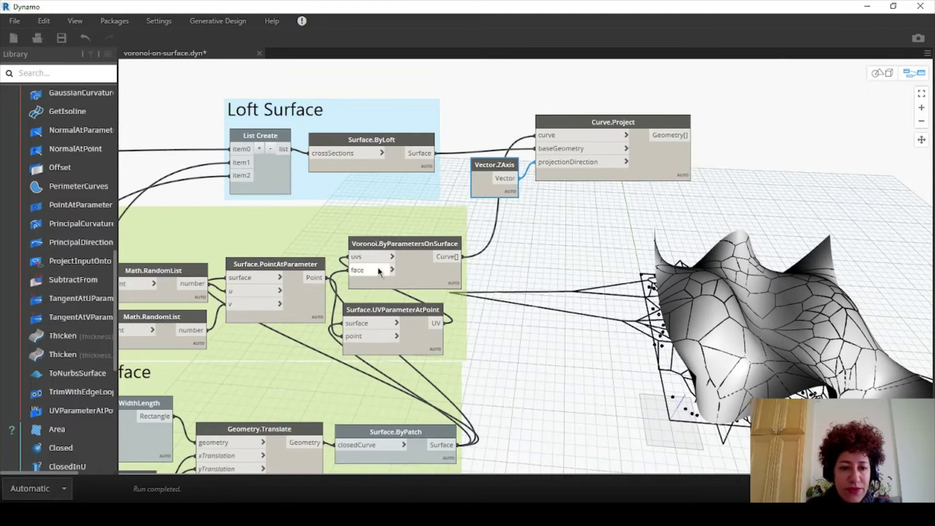
{"action": "middle_click_drag", "start_coordinate": [417, 197], "coordinate": [559, 218]}
{"action": "mouse_move", "coordinate": [558, 219]}
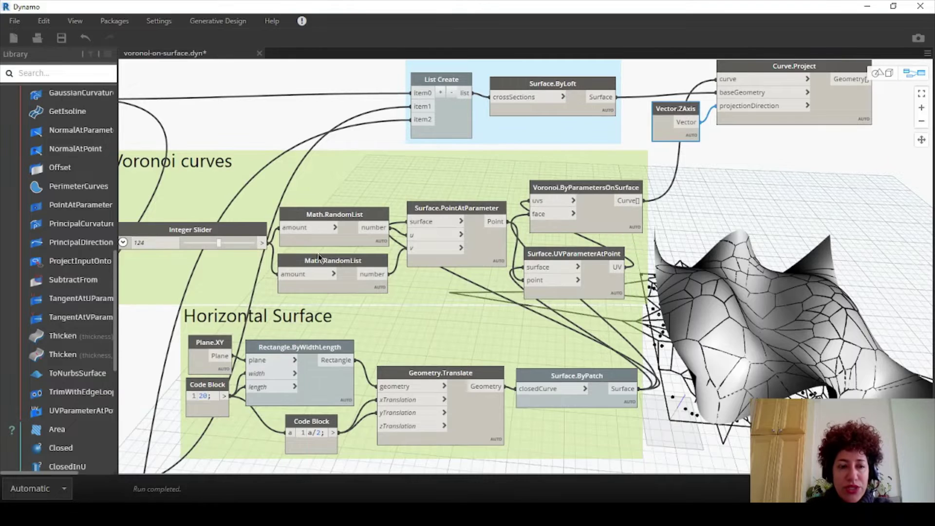
{"action": "left_click", "coordinate": [240, 242]}
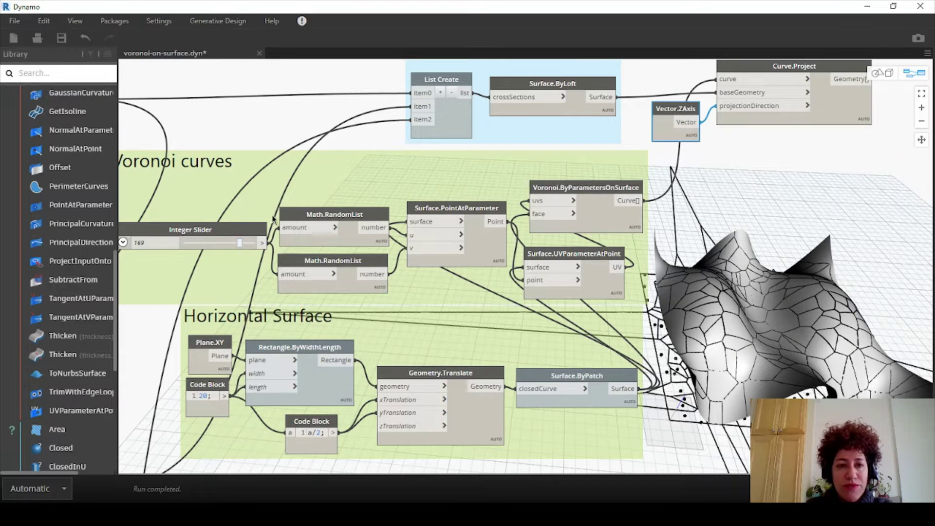
{"action": "left_click_drag", "start_coordinate": [239, 243], "coordinate": [255, 244]}
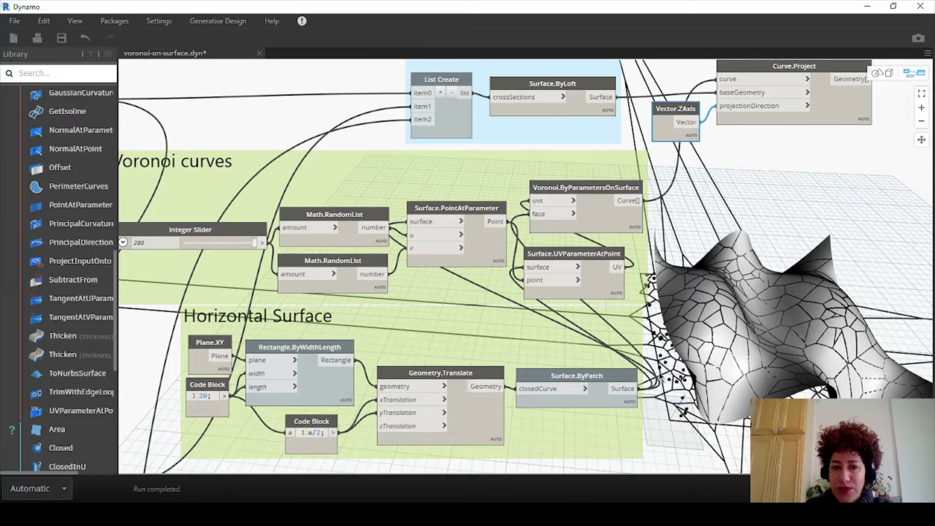
Set the random-point Integer Slider to 150 and fine-tune it to 139
{"action": "left_click", "coordinate": [159, 244]}
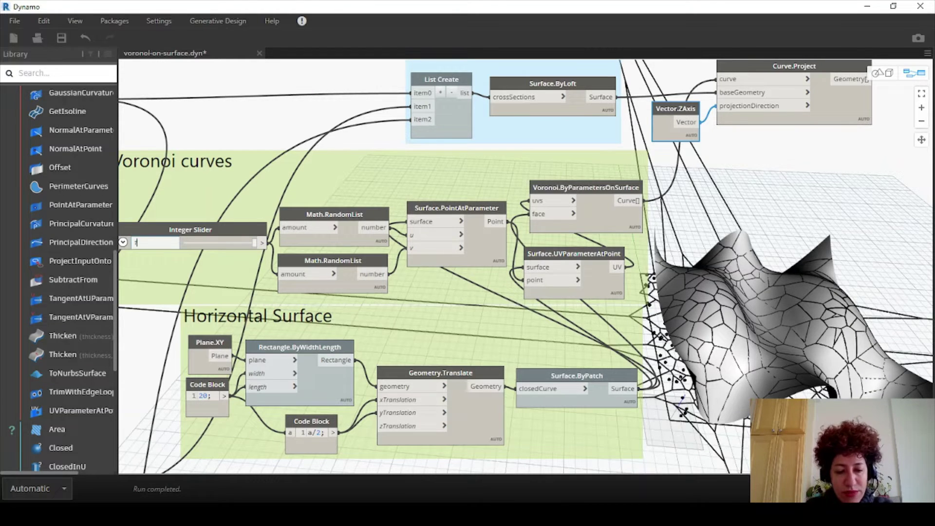
{"action": "type", "text": "150"}
{"action": "key", "text": "Return"}
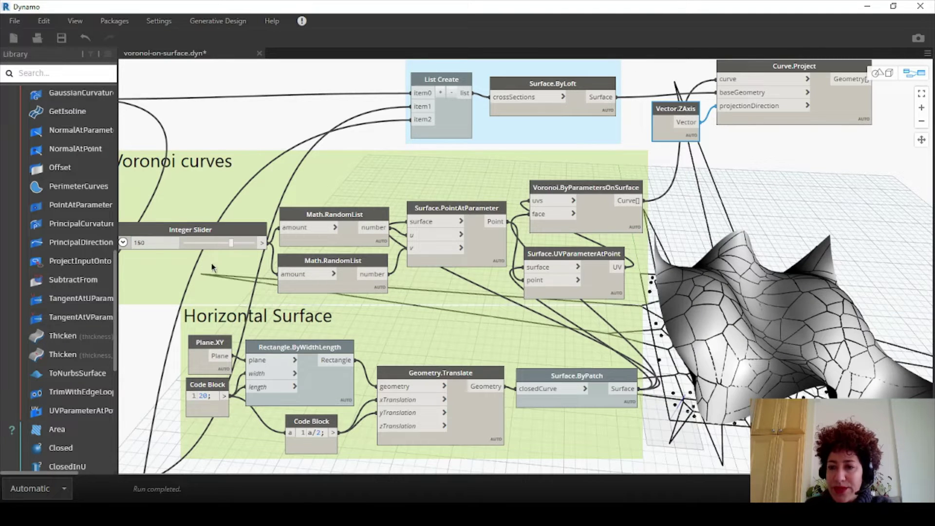
{"action": "left_click_drag", "start_coordinate": [231, 244], "coordinate": [227, 247]}
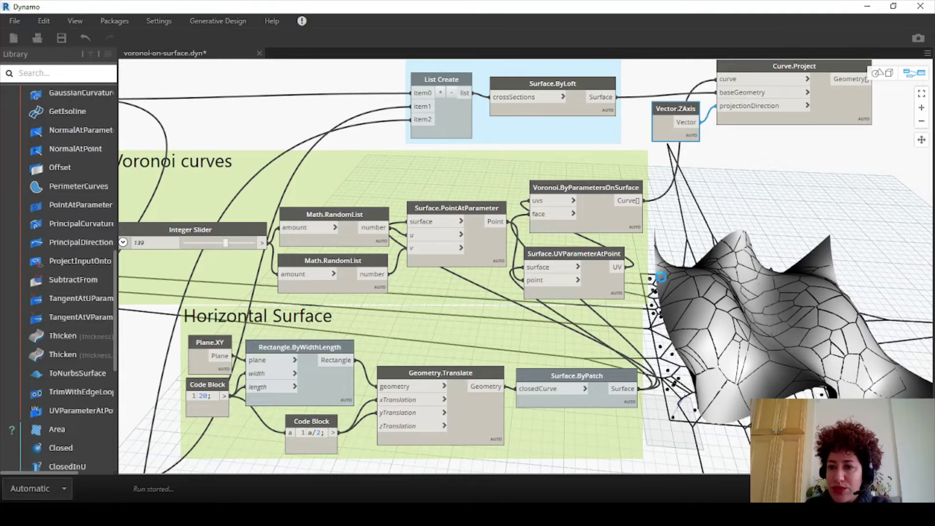
Examine how the Voronoi curves lie on the lofted wavy surface in the 3D view
{"action": "scroll", "coordinate": [660, 277], "scroll_direction": "down", "scroll_amount": 2}
{"action": "middle_click_drag", "start_coordinate": [774, 307], "coordinate": [417, 361]}
{"action": "scroll", "coordinate": [417, 361], "scroll_direction": "down", "scroll_amount": 2}
{"action": "scroll", "coordinate": [382, 244], "scroll_direction": "up", "scroll_amount": 5}
{"action": "middle_click_drag", "start_coordinate": [382, 244], "coordinate": [543, 231]}
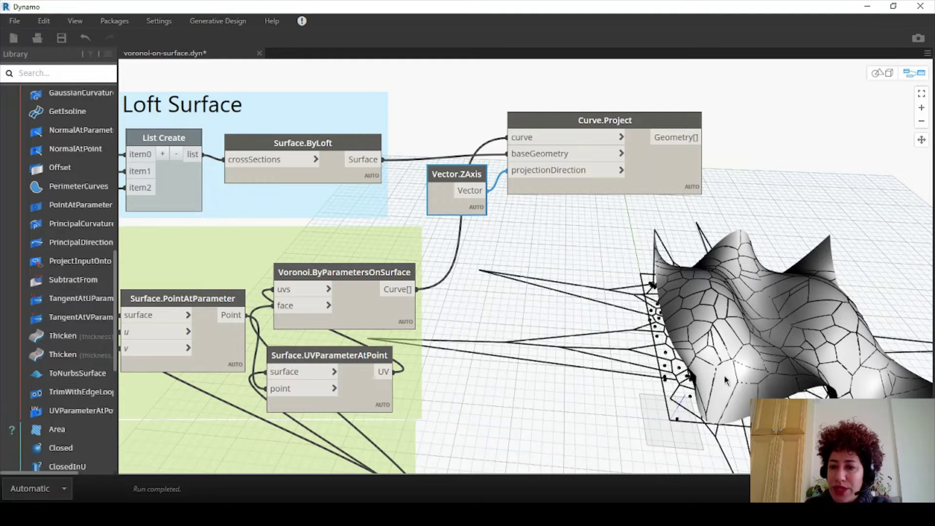
{"action": "left_click", "coordinate": [883, 75]}
{"action": "right_click_drag", "start_coordinate": [785, 336], "coordinate": [768, 346]}
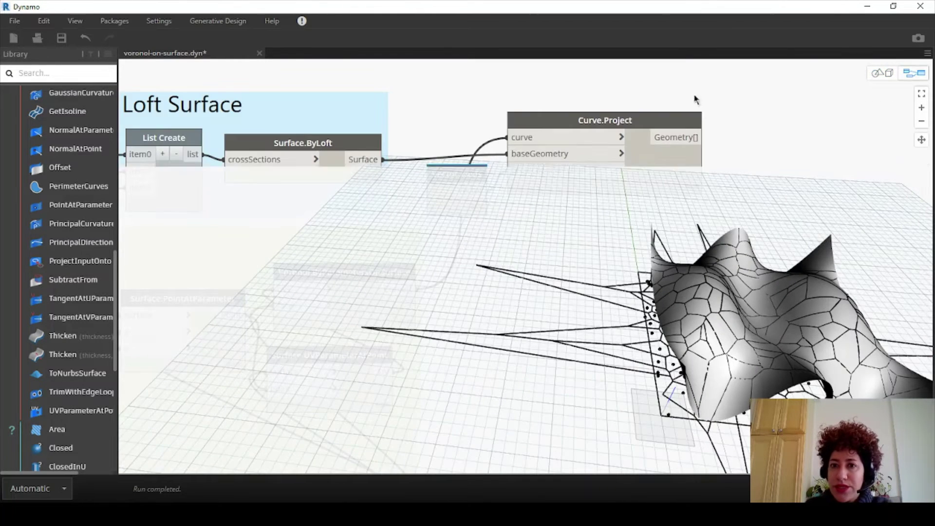
{"action": "left_click", "coordinate": [914, 73]}
Turn off the preview of the Voronoi.ByParametersOnSurface node to hide the flat Voronoi curves
{"action": "scroll", "coordinate": [412, 169], "scroll_direction": "down", "scroll_amount": 3}
{"action": "middle_click_drag", "start_coordinate": [429, 358], "coordinate": [432, 328]}
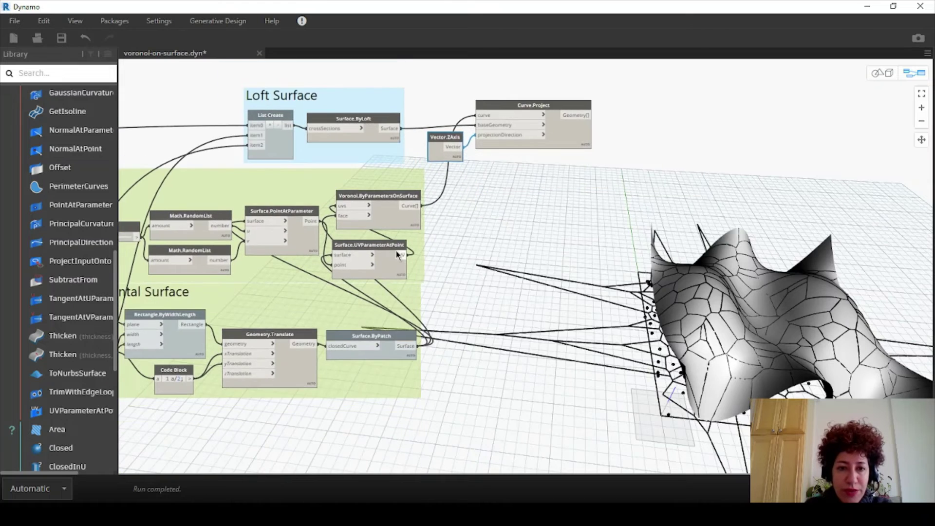
{"action": "scroll", "coordinate": [397, 250], "scroll_direction": "up", "scroll_amount": 3}
{"action": "left_click", "coordinate": [374, 178]}
{"action": "right_click", "coordinate": [375, 179]}
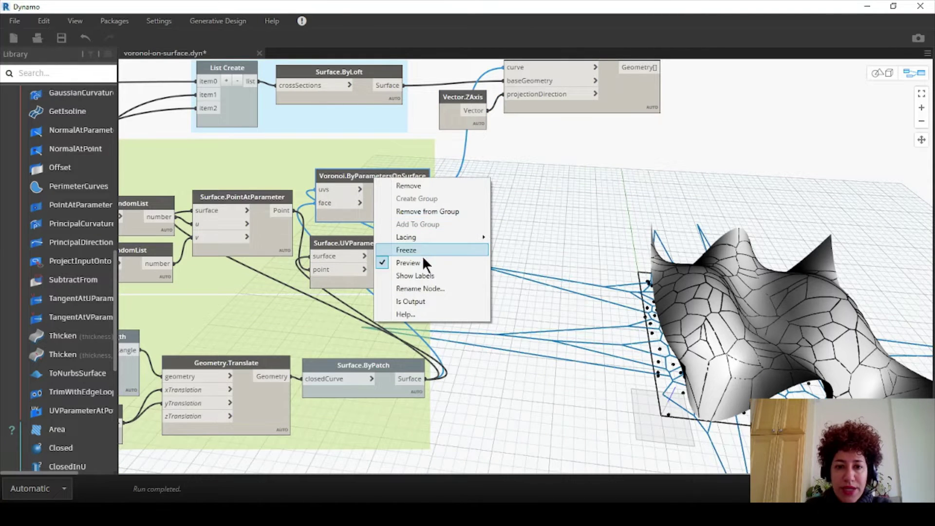
{"action": "middle_click_drag", "start_coordinate": [467, 185], "coordinate": [449, 346]}
Group the Vector.ZAxis and Curve.Project nodes and title the group "Projected Curves on surface"
{"action": "scroll", "coordinate": [344, 253], "scroll_direction": "up", "scroll_amount": 3}
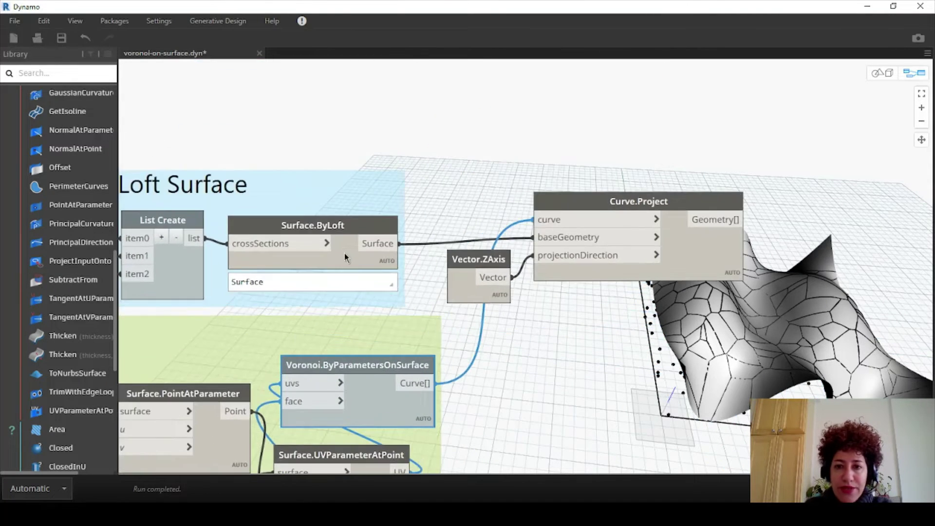
{"action": "middle_click_drag", "start_coordinate": [412, 279], "coordinate": [432, 268]}
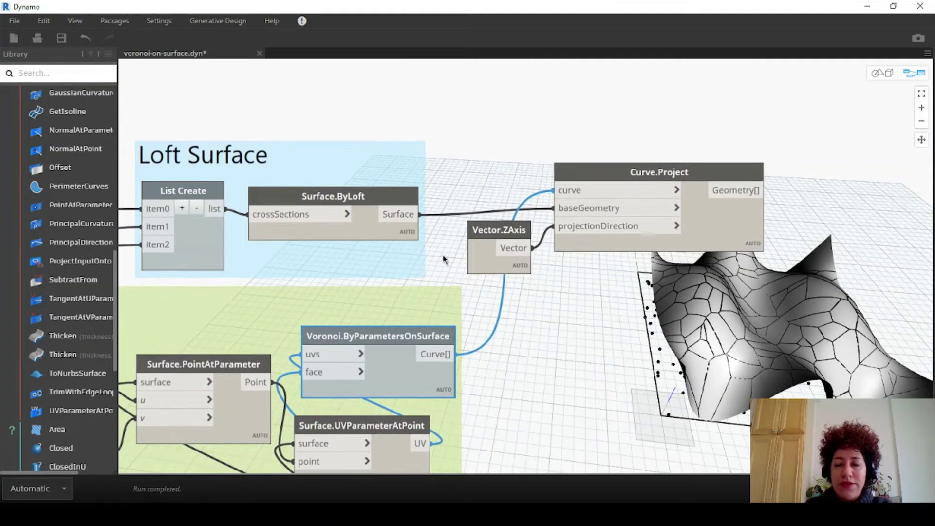
{"action": "left_click_drag", "start_coordinate": [627, 134], "coordinate": [473, 249]}
{"action": "right_click", "coordinate": [623, 172]}
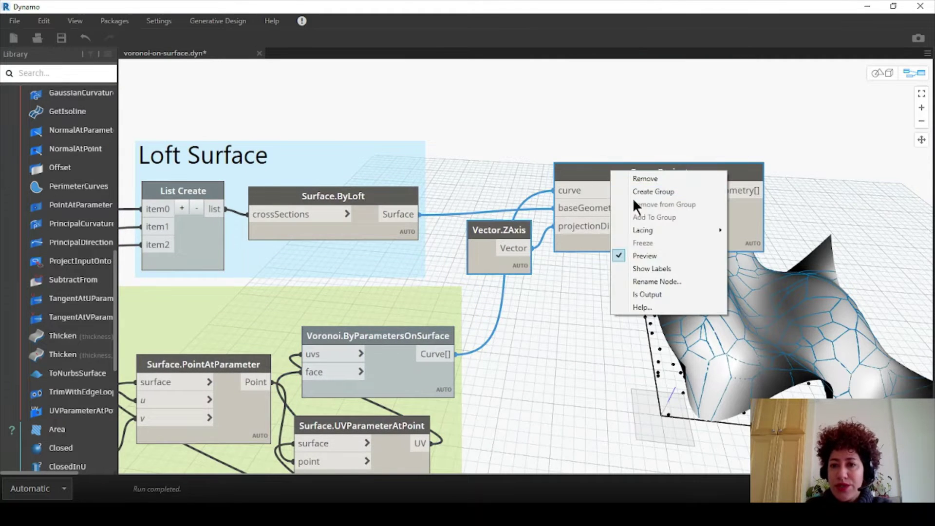
{"action": "left_click", "coordinate": [637, 192]}
{"action": "double_click", "coordinate": [574, 141]}
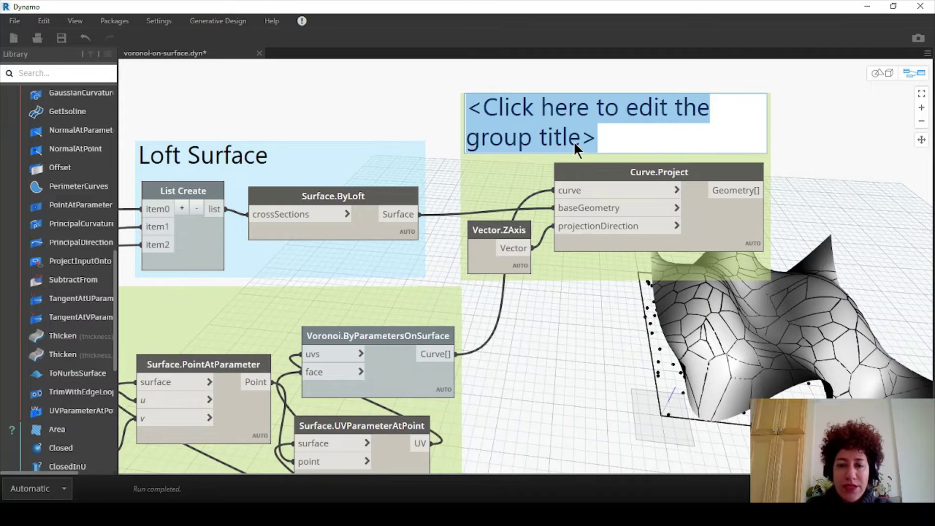
{"action": "type", "text": "Projected Curves"}
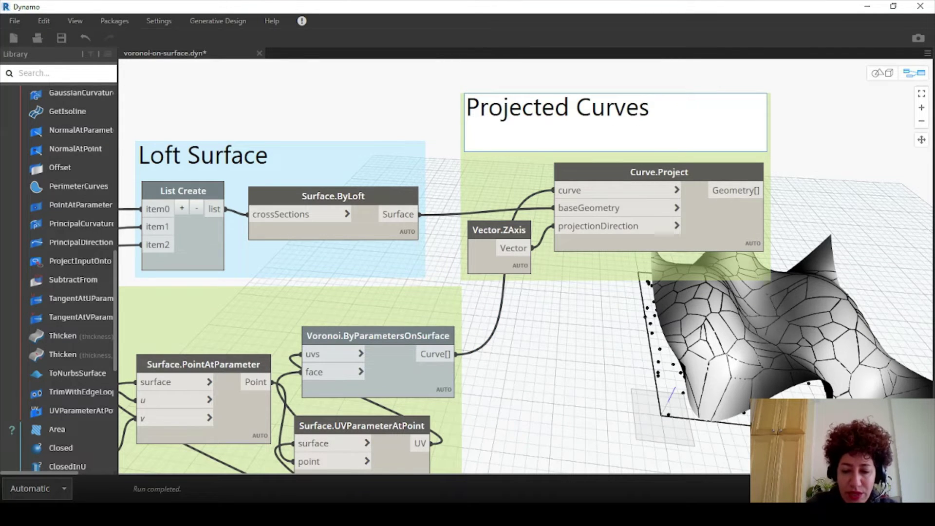
{"action": "type", "text": " on surface"}
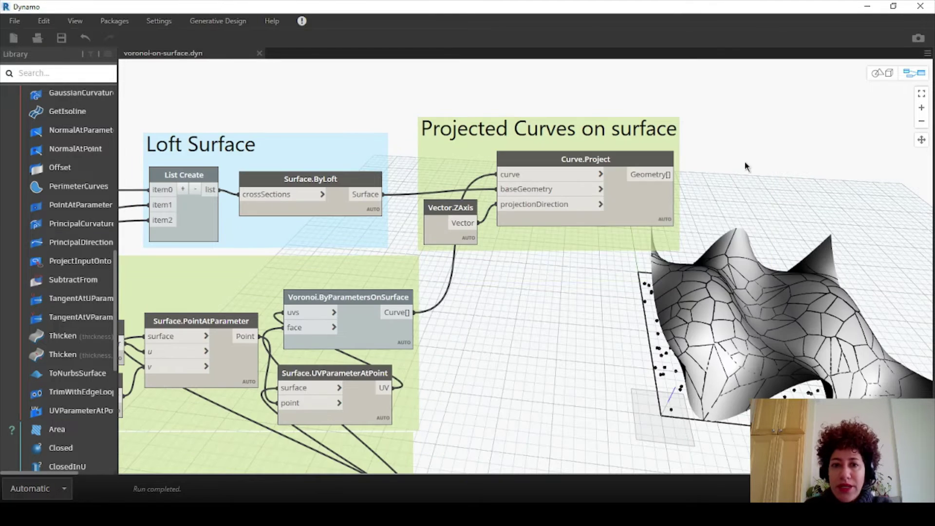
Add a Curve.Extrude node with direction and distance inputs beside the Projected Curves on surface group
{"action": "right_click", "coordinate": [761, 148]}
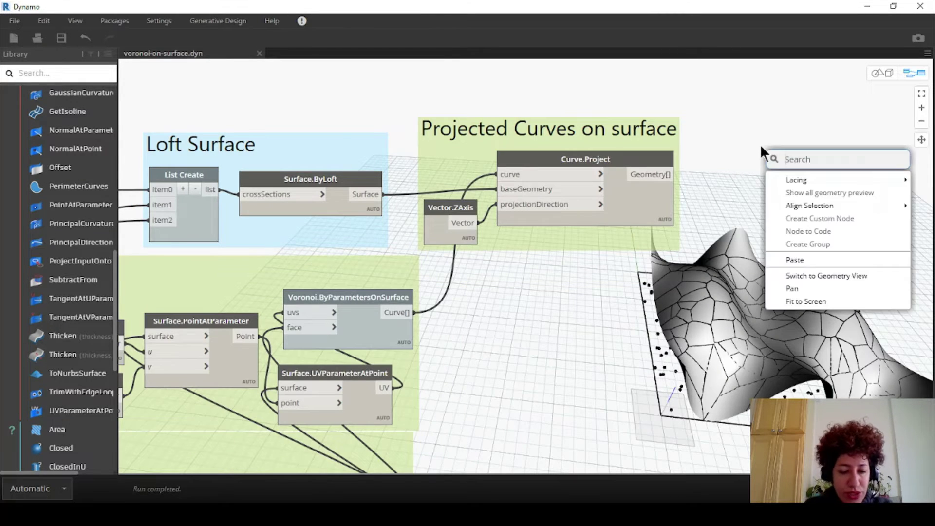
{"action": "type", "text": "extr"}
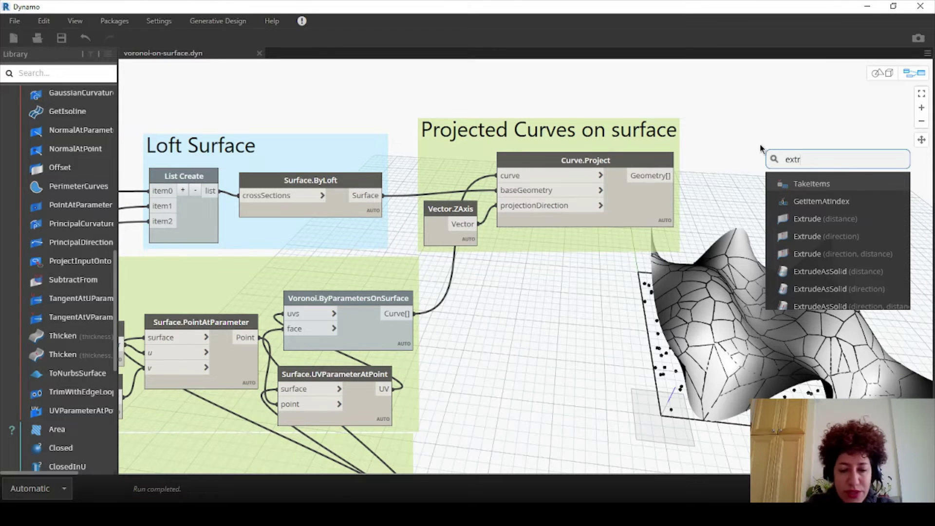
{"action": "type", "text": "ude"}
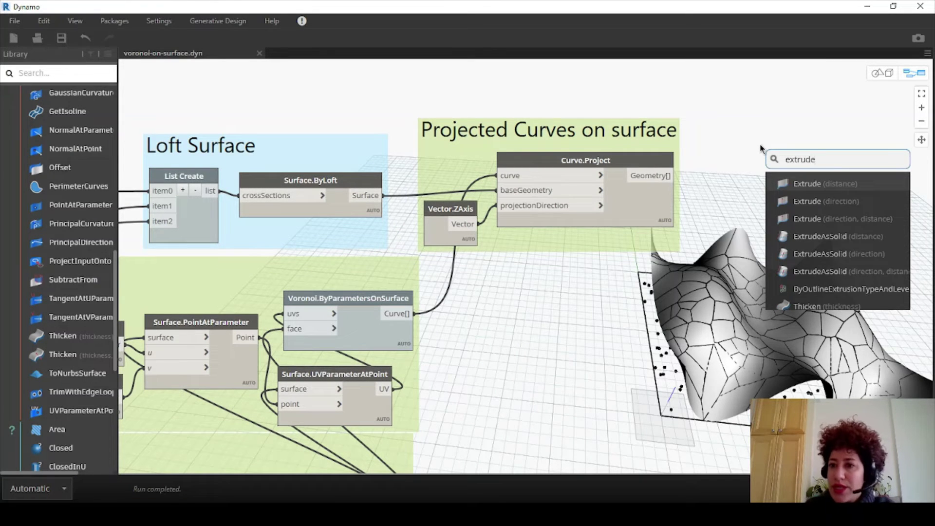
{"action": "left_click", "coordinate": [807, 221]}
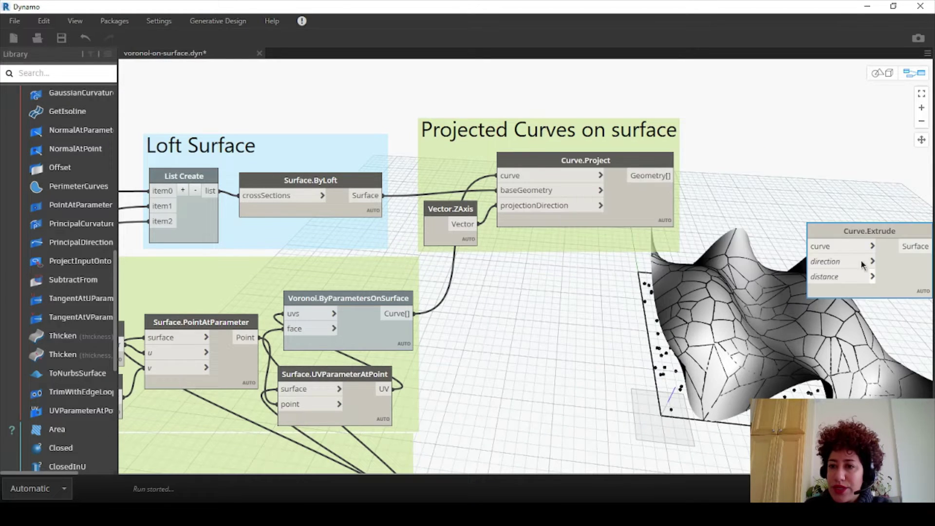
{"action": "left_click_drag", "start_coordinate": [840, 232], "coordinate": [791, 158]}
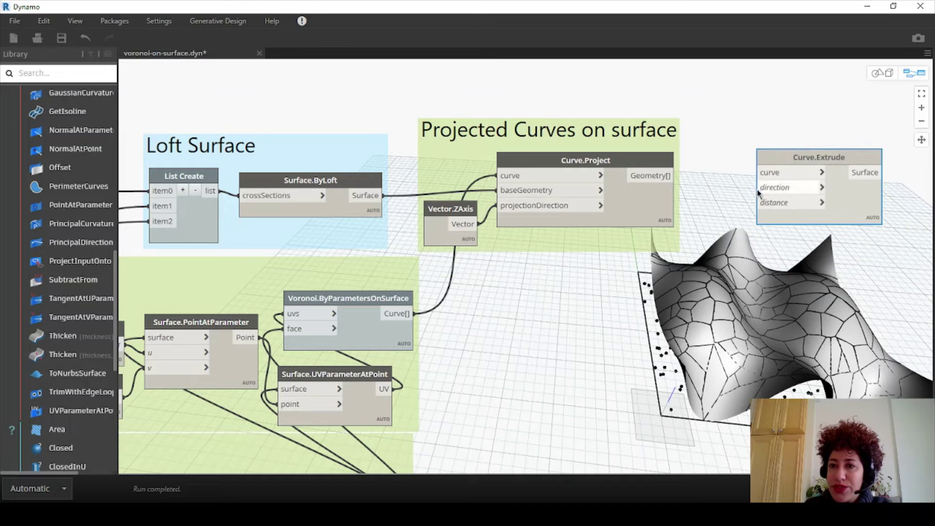
Add another Vector.ZAxis node and connect it to the direction input of Curve.Extrude
{"action": "right_click", "coordinate": [733, 192]}
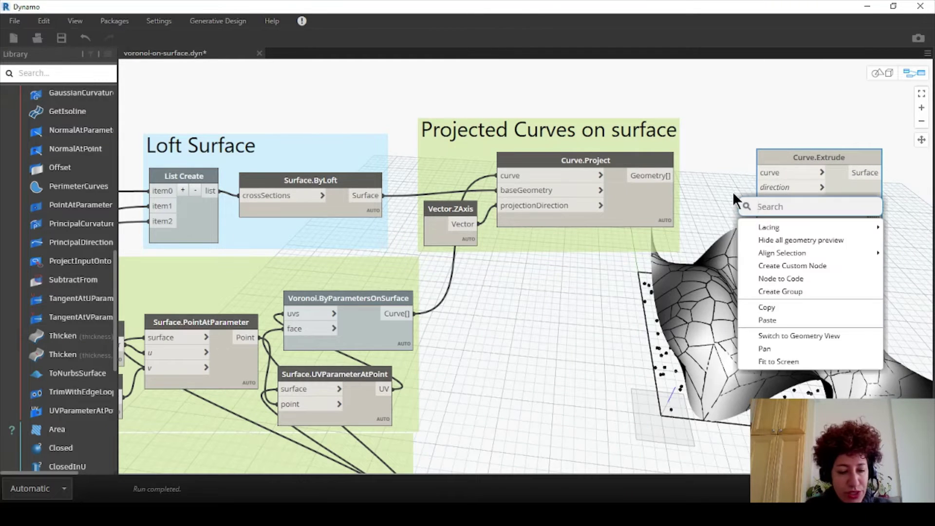
{"action": "type", "text": "z"}
{"action": "left_click", "coordinate": [771, 231]}
{"action": "left_click_drag", "start_coordinate": [782, 235], "coordinate": [707, 181]}
{"action": "left_click", "coordinate": [786, 191]}
{"action": "left_click_drag", "start_coordinate": [801, 161], "coordinate": [836, 165]}
Feed Curve.Extrude's distance from a Code Block containing 0.3 and its curve input from the Curve.Project geometry
{"action": "double_click", "coordinate": [767, 240]}
{"action": "type", "text": "0.3;"}
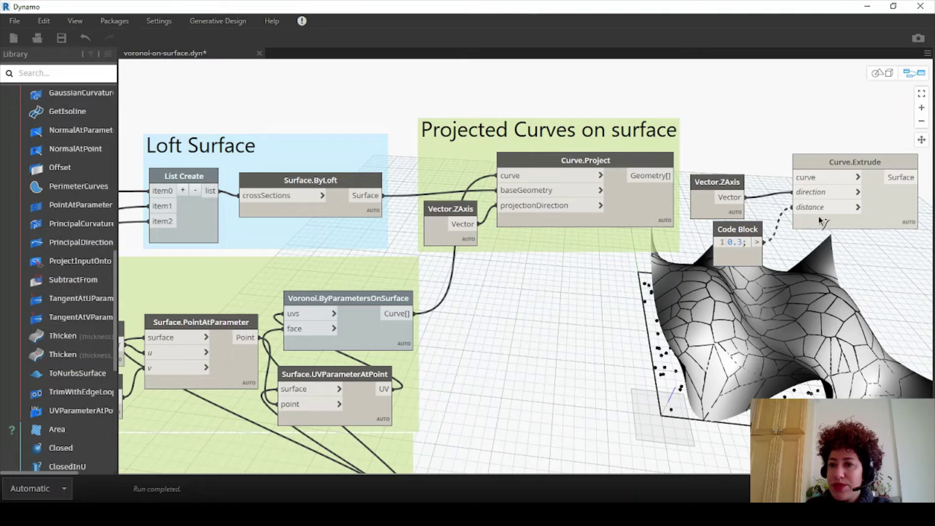
{"action": "left_click_drag", "start_coordinate": [825, 165], "coordinate": [799, 156]}
{"action": "left_click", "coordinate": [675, 175]}
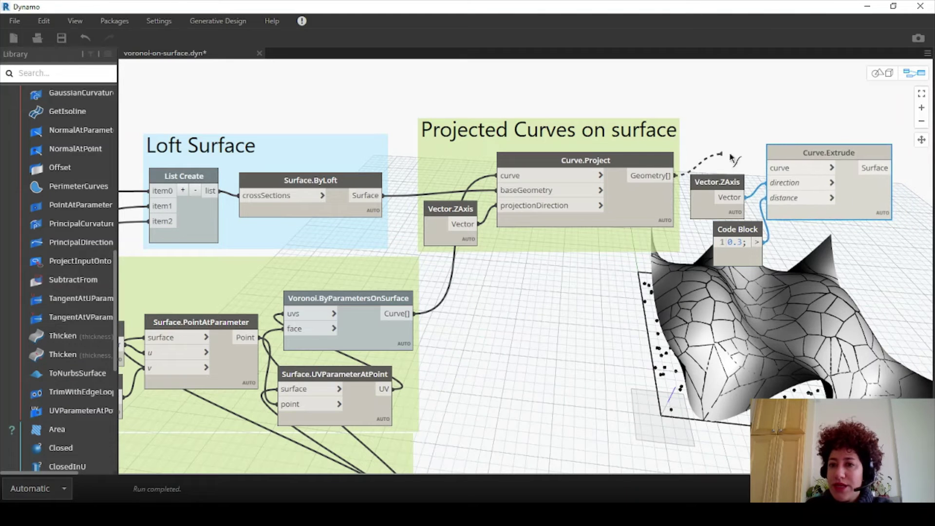
{"action": "left_click", "coordinate": [776, 168]}
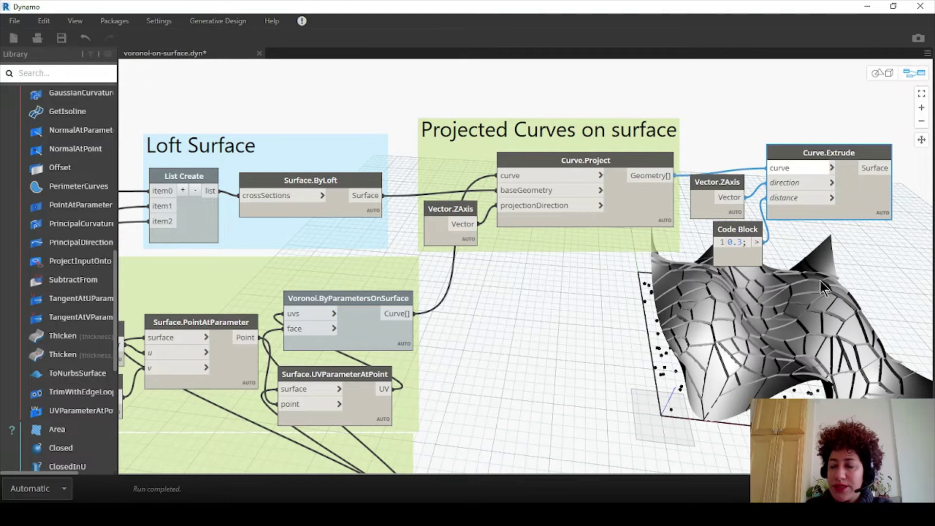
Turn off the preview of the Surface.ByLoft node to hide the lofted surface
{"action": "left_click", "coordinate": [295, 180]}
{"action": "right_click", "coordinate": [294, 178]}
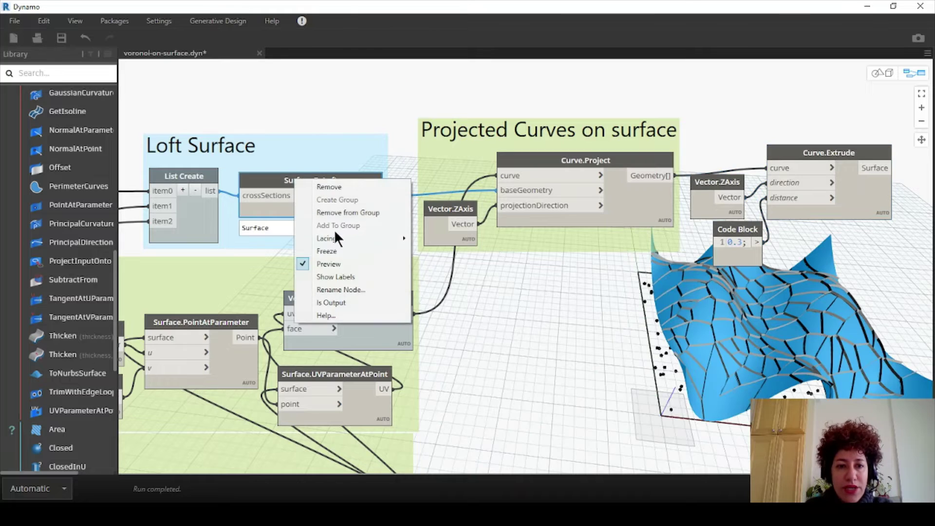
{"action": "left_click", "coordinate": [339, 255]}
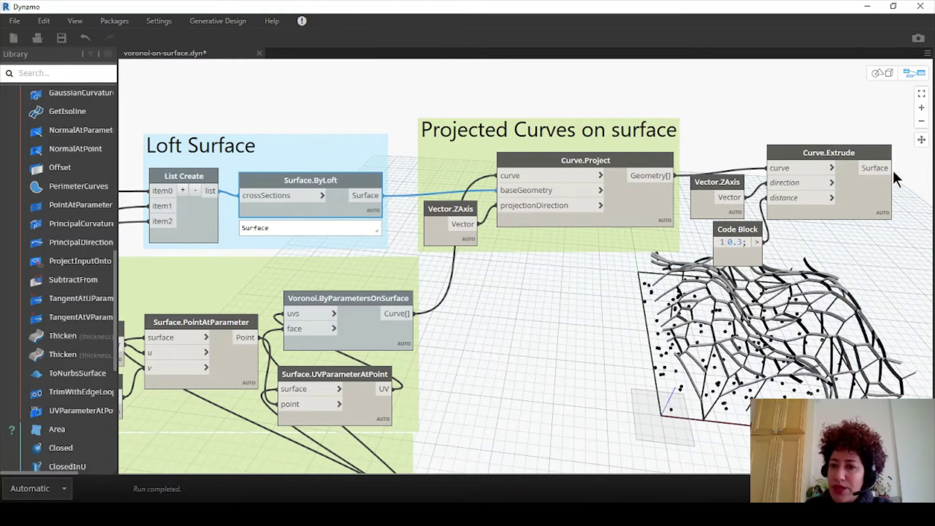
Examine the extruded Voronoi ribs from several angles in the 3D view
{"action": "left_click", "coordinate": [882, 73]}
{"action": "left_click_drag", "start_coordinate": [770, 273], "coordinate": [769, 296]}
{"action": "right_click_drag", "start_coordinate": [769, 296], "coordinate": [765, 289]}
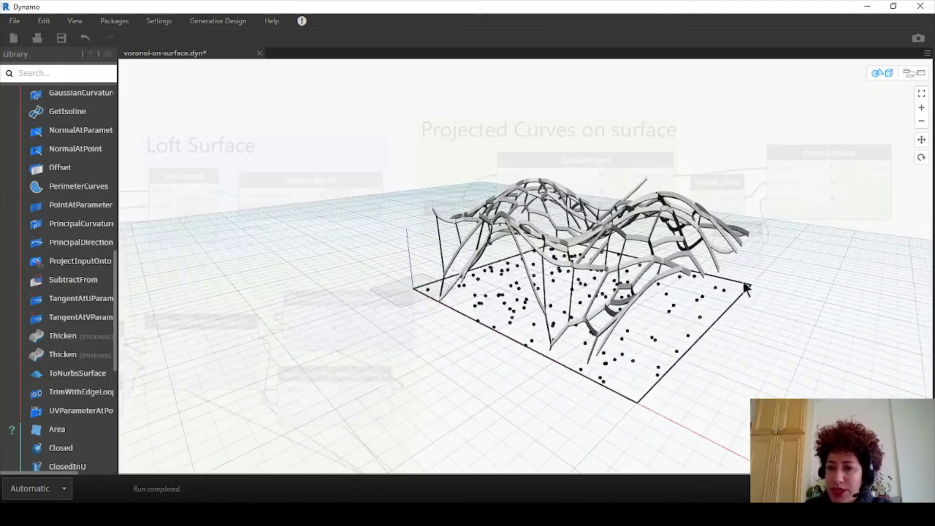
{"action": "right_click_drag", "start_coordinate": [545, 278], "coordinate": [643, 292]}
{"action": "right_click_drag", "start_coordinate": [732, 249], "coordinate": [692, 217]}
{"action": "middle_click_drag", "start_coordinate": [692, 217], "coordinate": [761, 229]}
{"action": "left_click", "coordinate": [916, 72]}
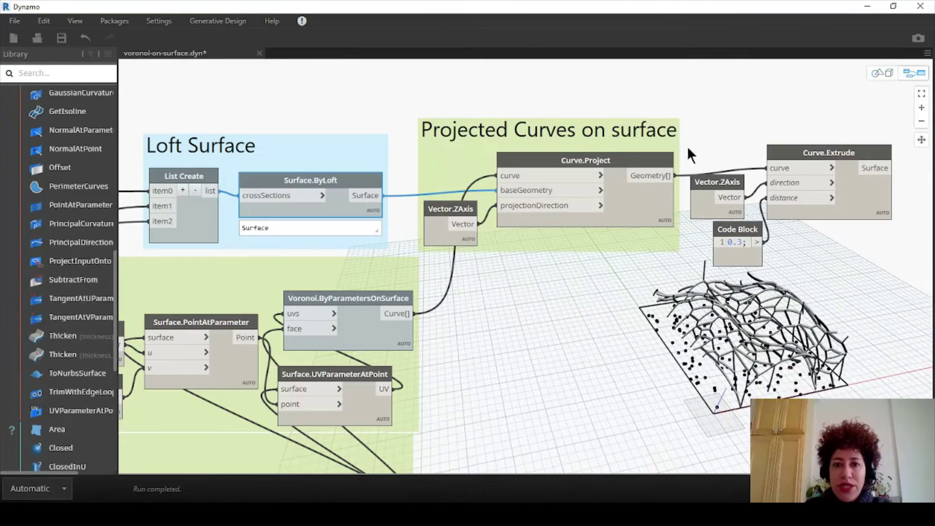
Reposition the Loft Surface and Projected Curves on surface groups and add a Surface.PerimeterCurves node fed by the Surface.ByLoft output
{"action": "left_click_drag", "start_coordinate": [600, 225], "coordinate": [592, 265]}
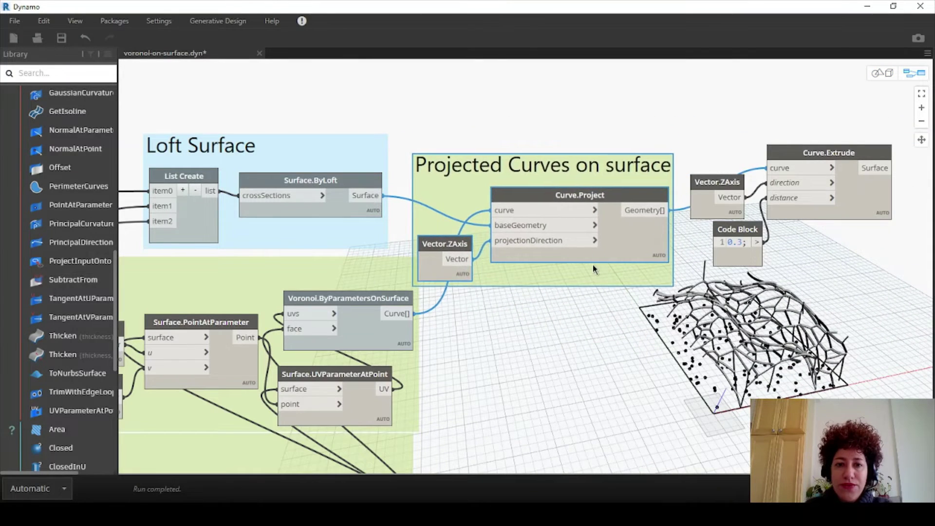
{"action": "left_click_drag", "start_coordinate": [365, 151], "coordinate": [378, 101]}
{"action": "right_click", "coordinate": [436, 85]}
{"action": "type", "text": "perimeter"}
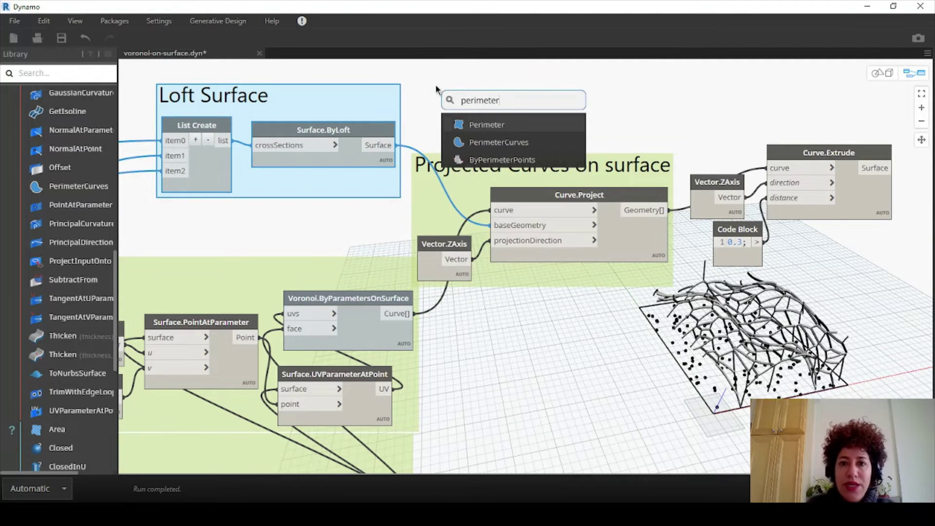
{"action": "left_click", "coordinate": [492, 142]}
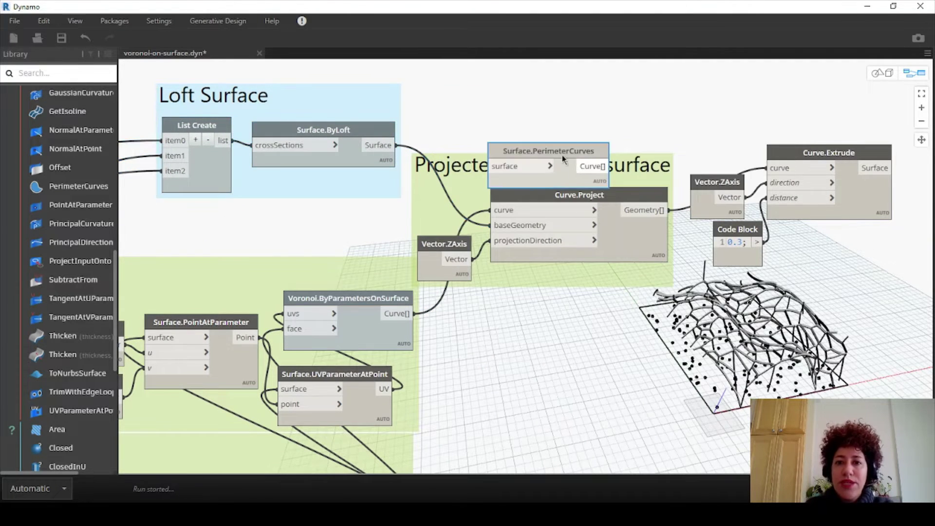
{"action": "left_click_drag", "start_coordinate": [396, 145], "coordinate": [469, 116]}
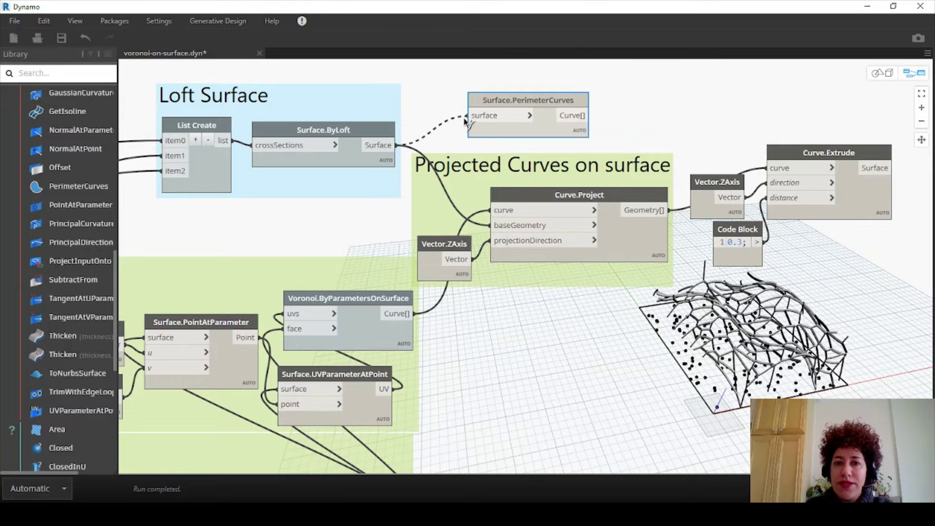
{"action": "left_click_drag", "start_coordinate": [568, 174], "coordinate": [555, 175]}
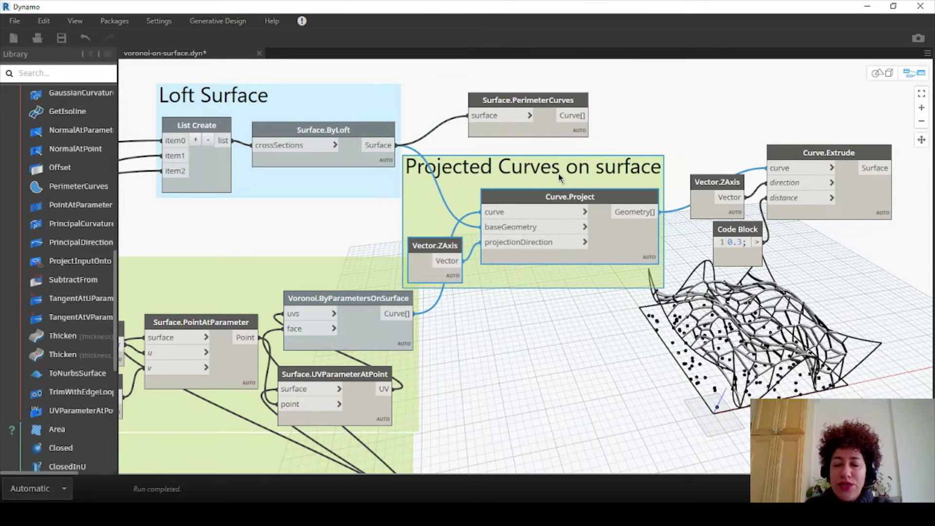
Move the Surface.PerimeterCurves node and the Curve.Extrude, Vector.ZAxis and Code Block nodes farther right to make room between them
{"action": "left_click_drag", "start_coordinate": [553, 99], "coordinate": [612, 104]}
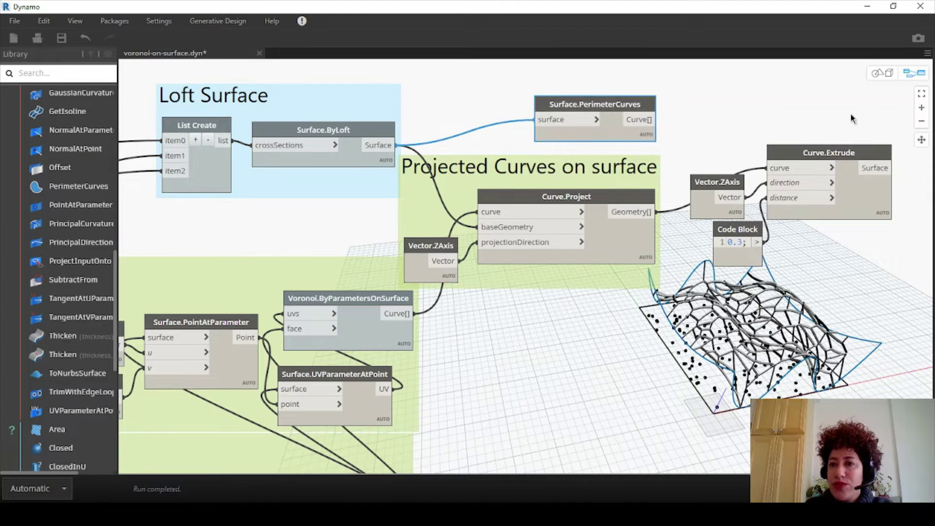
{"action": "left_click_drag", "start_coordinate": [849, 104], "coordinate": [730, 219]}
{"action": "left_click_drag", "start_coordinate": [861, 154], "coordinate": [900, 162]}
{"action": "left_click", "coordinate": [774, 124]}
{"action": "middle_click_drag", "start_coordinate": [638, 135], "coordinate": [598, 130]}
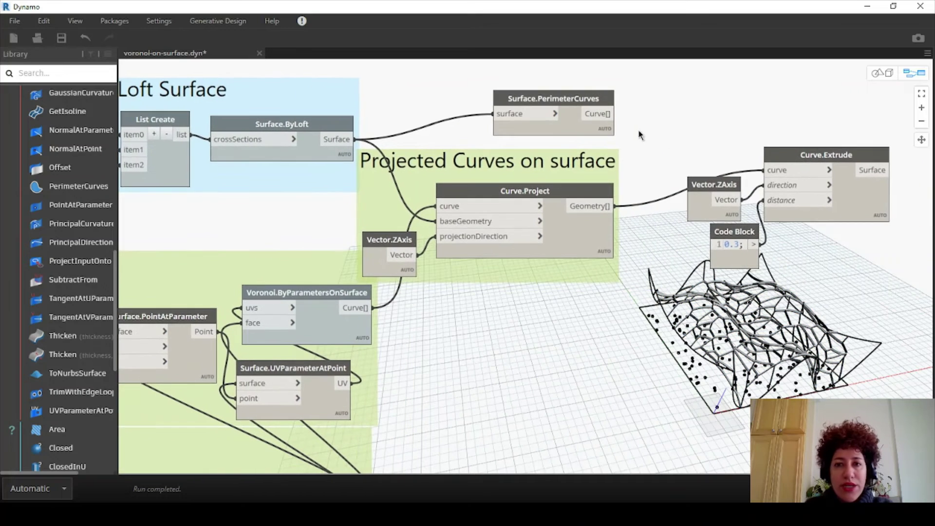
Add a two-item List Create node with item0 fed by Surface.PerimeterCurves and item1 by the Curve.Project geometry
{"action": "right_click", "coordinate": [670, 89]}
{"action": "type", "text": "list"}
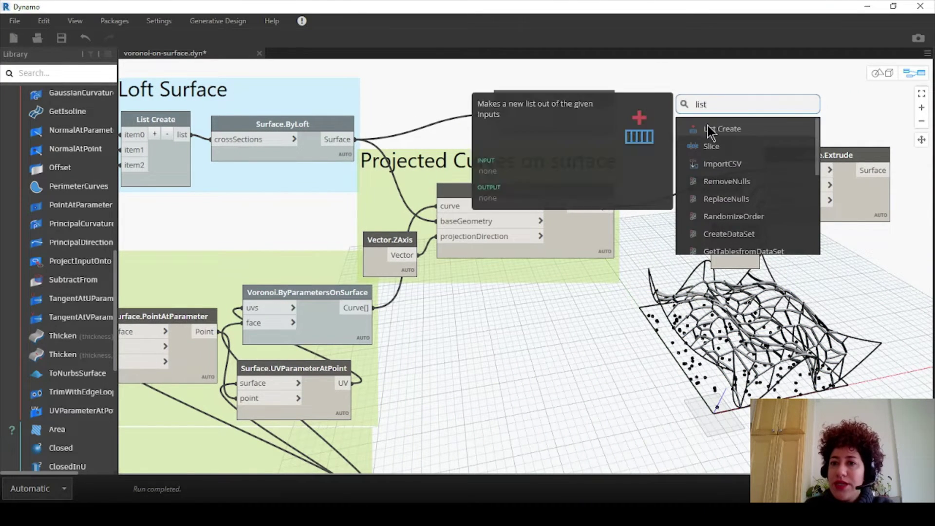
{"action": "left_click", "coordinate": [708, 127]}
{"action": "left_click_drag", "start_coordinate": [722, 133], "coordinate": [665, 98]}
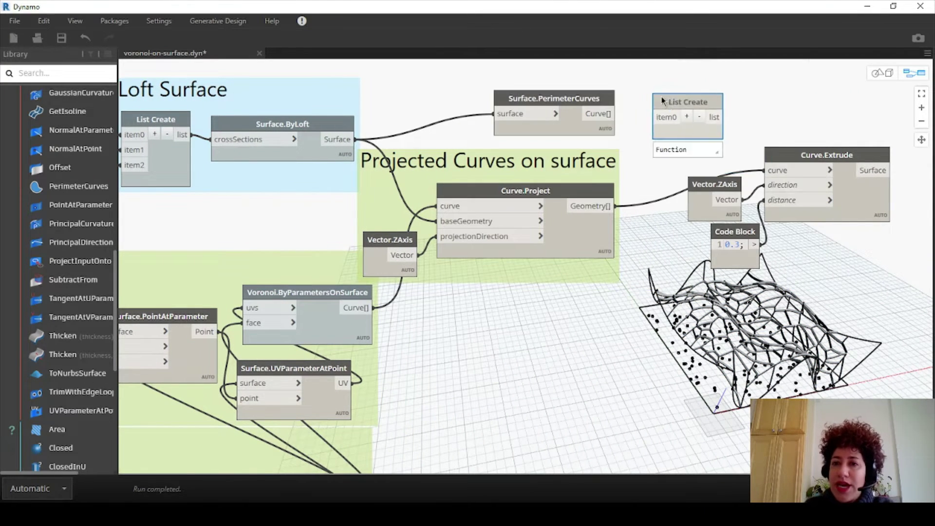
{"action": "left_click_drag", "start_coordinate": [572, 100], "coordinate": [564, 92]}
{"action": "left_click", "coordinate": [595, 106]}
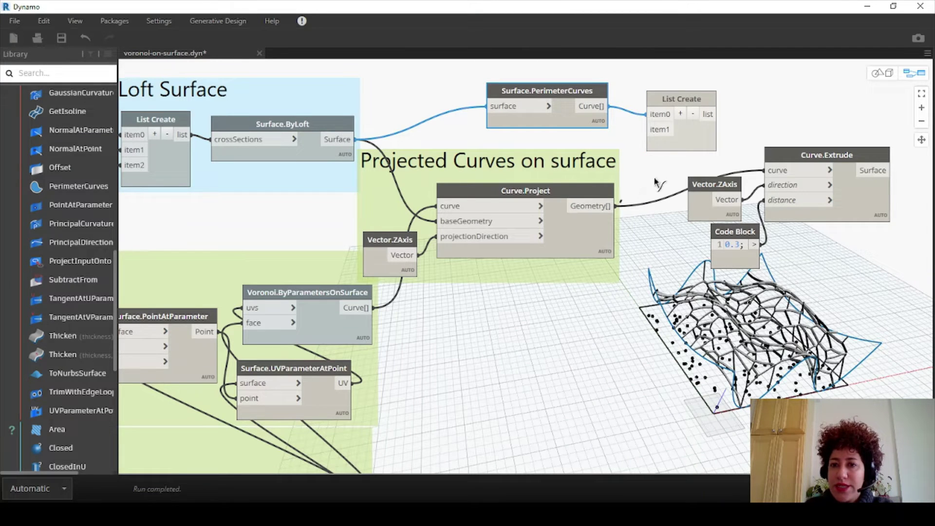
{"action": "left_click", "coordinate": [655, 131]}
Feed Curve.Extrude's curve input from the new List Create output and bring the extrude nodes closer to that list
{"action": "left_click_drag", "start_coordinate": [673, 98], "coordinate": [663, 98]}
{"action": "left_click", "coordinate": [698, 114]}
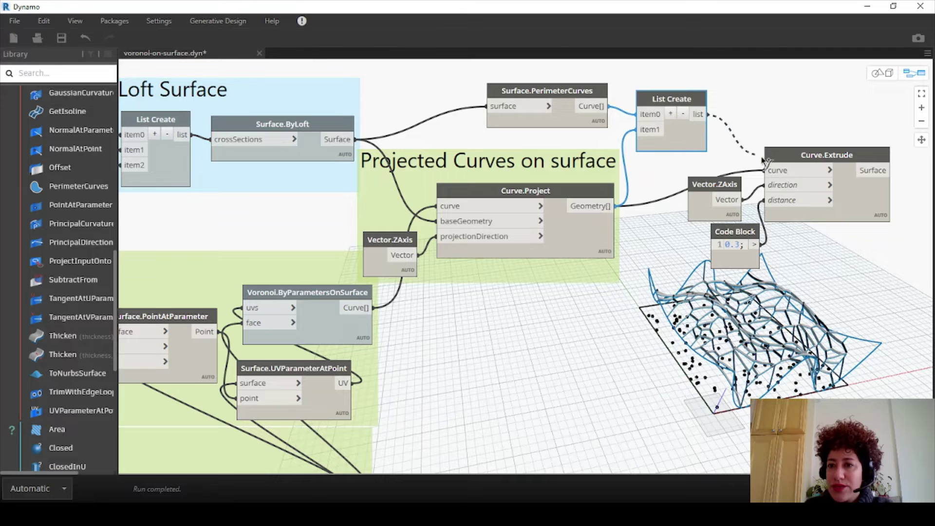
{"action": "left_click", "coordinate": [763, 170]}
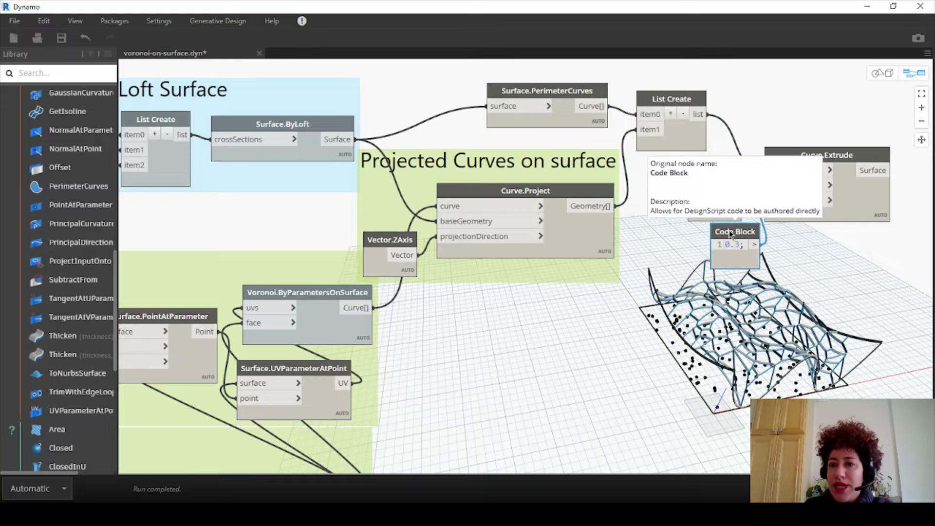
{"action": "left_click_drag", "start_coordinate": [735, 232], "coordinate": [723, 234]}
{"action": "middle_click_drag", "start_coordinate": [715, 219], "coordinate": [519, 228]}
{"action": "scroll", "coordinate": [542, 165], "scroll_direction": "up", "scroll_amount": 1}
{"action": "left_click_drag", "start_coordinate": [628, 284], "coordinate": [537, 190]}
{"action": "left_click_drag", "start_coordinate": [650, 165], "coordinate": [598, 171]}
{"action": "left_click", "coordinate": [734, 166]}
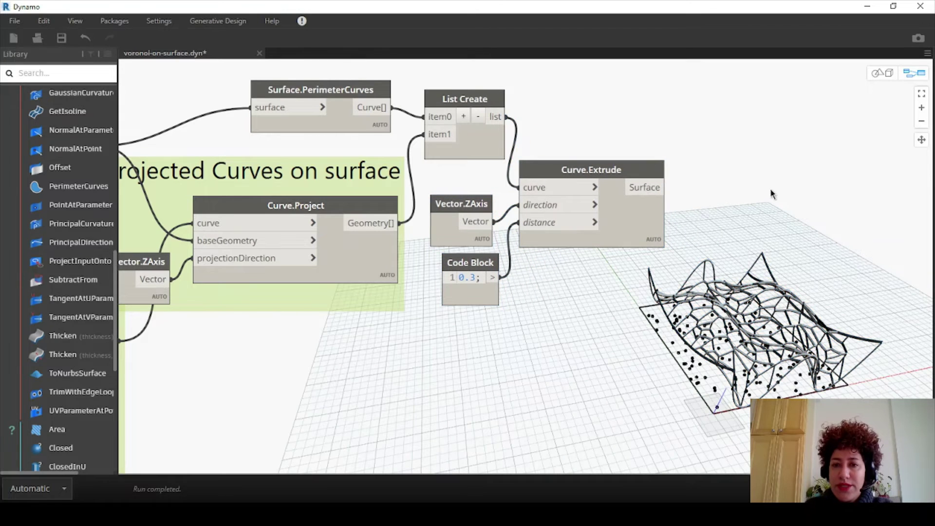
Add a Surface.Thicken node with its surface fed by Curve.Extrude and its thickness by the 0.3 Code Block
{"action": "right_click", "coordinate": [728, 124]}
{"action": "type", "text": "thicken"}
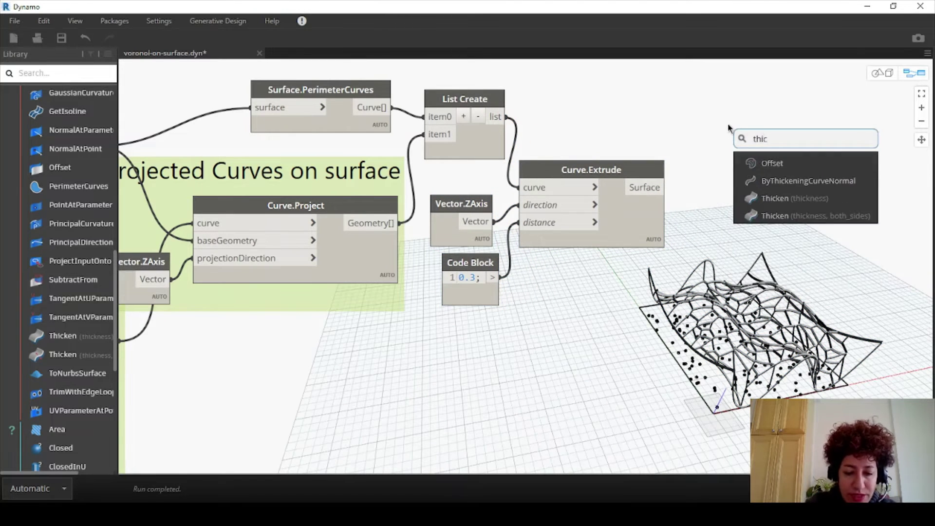
{"action": "left_click", "coordinate": [772, 199]}
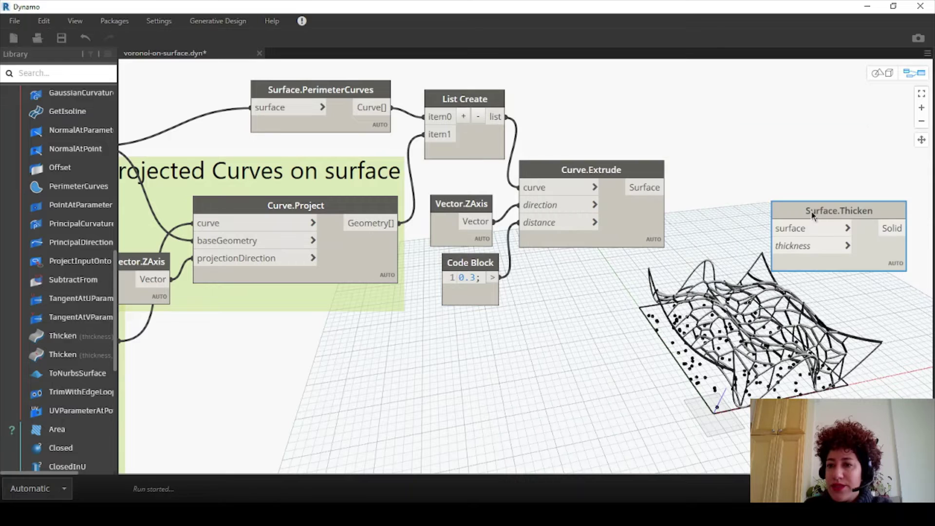
{"action": "left_click_drag", "start_coordinate": [810, 205], "coordinate": [752, 182]}
{"action": "left_click_drag", "start_coordinate": [493, 277], "coordinate": [721, 222]}
{"action": "left_click_drag", "start_coordinate": [743, 188], "coordinate": [728, 204]}
{"action": "left_click_drag", "start_coordinate": [665, 187], "coordinate": [704, 224]}
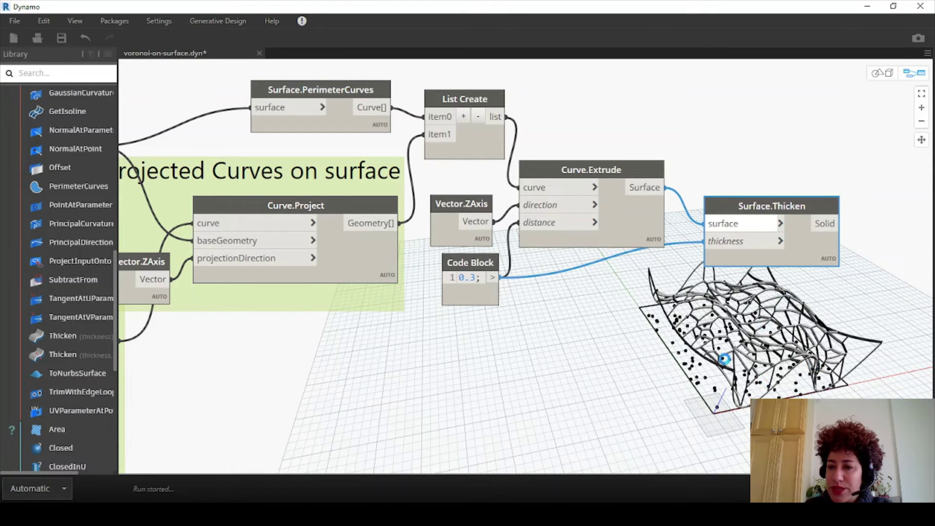
Examine the thickened Voronoi ribs in the 3D view and return to the graph
{"action": "left_click", "coordinate": [886, 74]}
{"action": "right_click_drag", "start_coordinate": [764, 336], "coordinate": [706, 311]}
{"action": "scroll", "coordinate": [804, 355], "scroll_direction": "up", "scroll_amount": 2}
{"action": "scroll", "coordinate": [650, 263], "scroll_direction": "down", "scroll_amount": 2}
{"action": "middle_click_drag", "start_coordinate": [650, 263], "coordinate": [707, 343]}
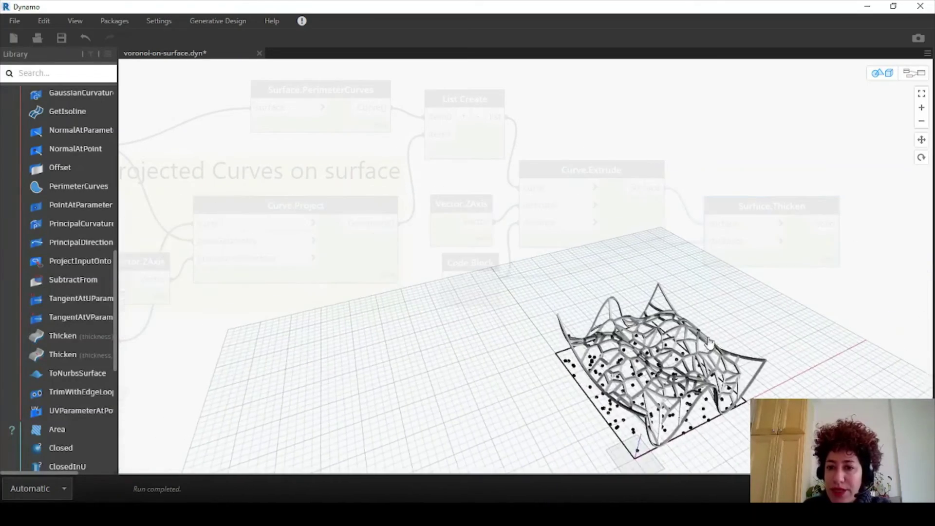
{"action": "scroll", "coordinate": [708, 342], "scroll_direction": "down", "scroll_amount": 1}
{"action": "left_click", "coordinate": [917, 75]}
Reposition the model beside the graph and set the Integer Slider in the Voronoi curves group to 120
{"action": "scroll", "coordinate": [494, 240], "scroll_direction": "down", "scroll_amount": 1}
{"action": "middle_click_drag", "start_coordinate": [300, 290], "coordinate": [581, 182]}
{"action": "middle_click_drag", "start_coordinate": [393, 218], "coordinate": [541, 151]}
{"action": "middle_click_drag", "start_coordinate": [464, 178], "coordinate": [432, 154]}
{"action": "scroll", "coordinate": [297, 179], "scroll_direction": "down", "scroll_amount": 3}
{"action": "middle_click_drag", "start_coordinate": [297, 180], "coordinate": [405, 160]}
{"action": "scroll", "coordinate": [462, 156], "scroll_direction": "up", "scroll_amount": 2}
{"action": "scroll", "coordinate": [316, 143], "scroll_direction": "up", "scroll_amount": 3}
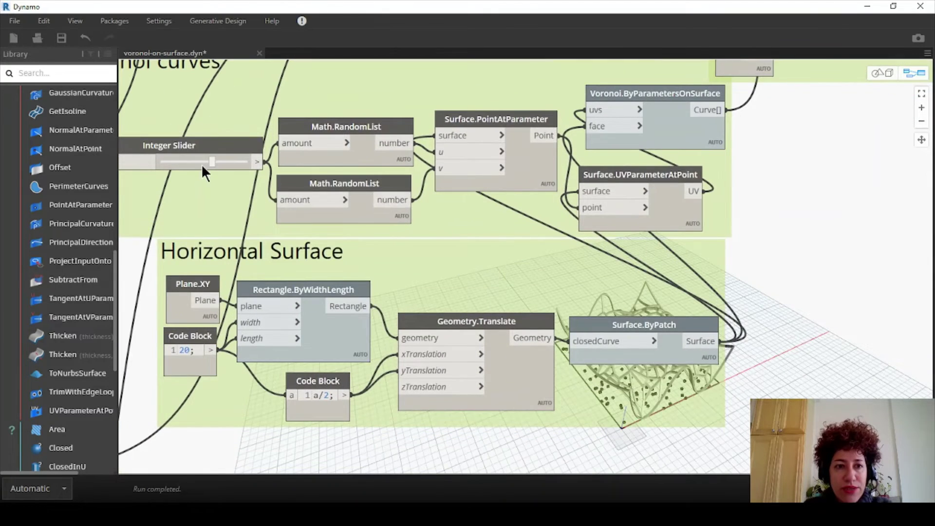
{"action": "left_click", "coordinate": [877, 78]}
{"action": "middle_click_drag", "start_coordinate": [660, 342], "coordinate": [824, 261]}
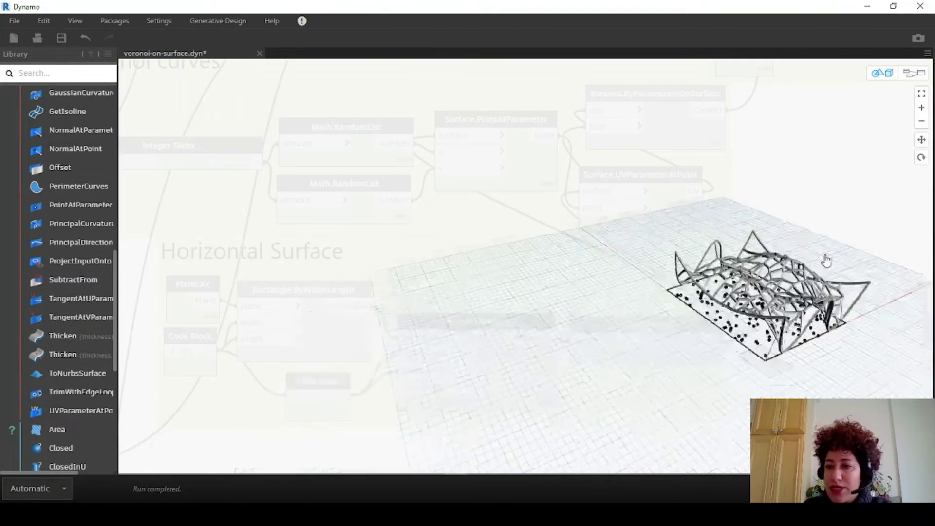
{"action": "right_click_drag", "start_coordinate": [825, 261], "coordinate": [899, 128]}
{"action": "left_click", "coordinate": [914, 72]}
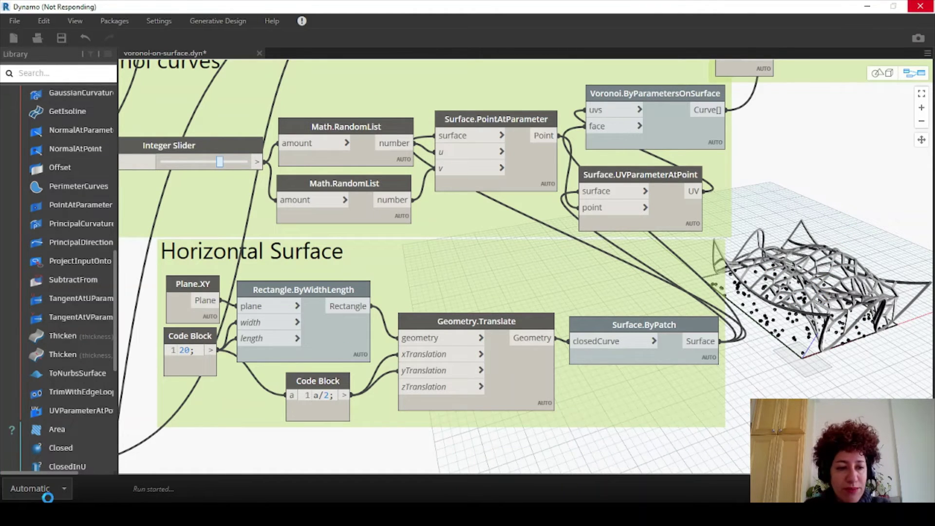
{"action": "middle_click_drag", "start_coordinate": [315, 204], "coordinate": [368, 218]}
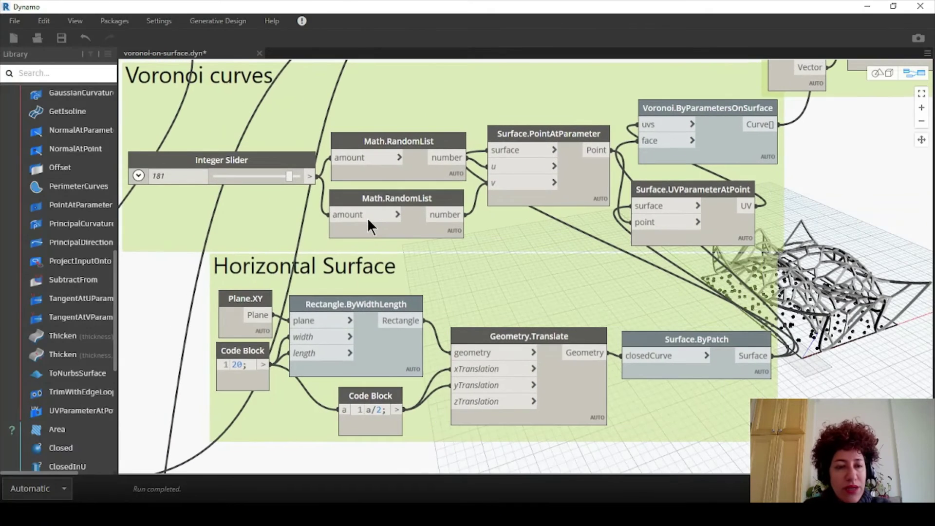
{"action": "double_click", "coordinate": [194, 177]}
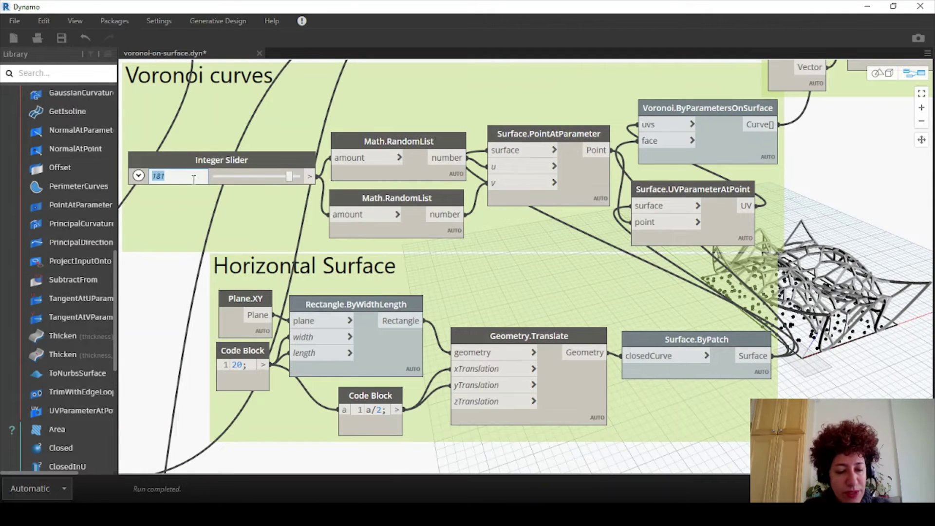
{"action": "key", "text": "Return"}
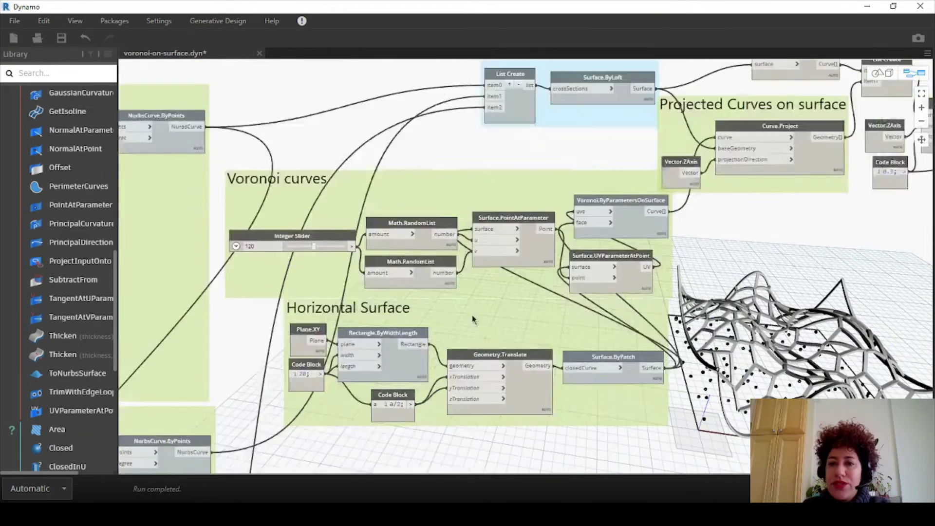
Place the Surface.Thicken node below Curve.Extrude and pin its output preview open
{"action": "middle_click_drag", "start_coordinate": [877, 195], "coordinate": [411, 363]}
{"action": "scroll", "coordinate": [450, 362], "scroll_direction": "up", "scroll_amount": 2}
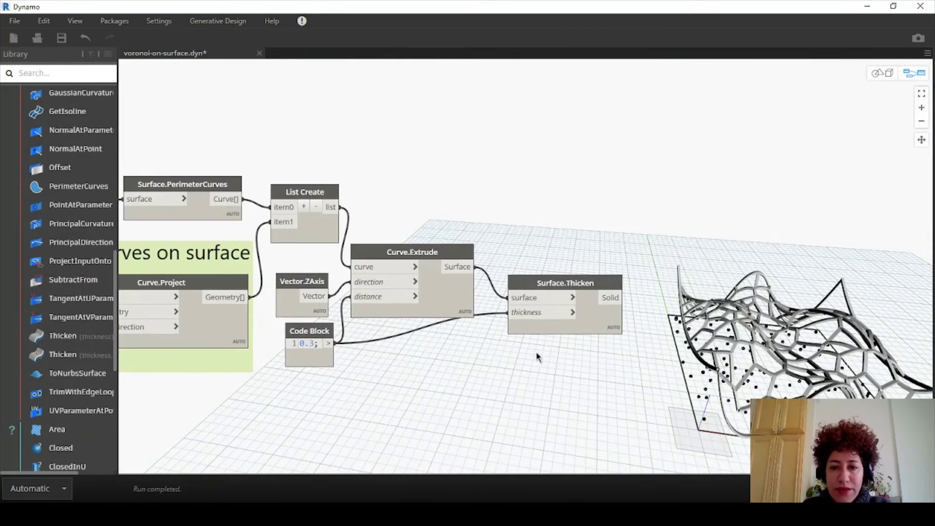
{"action": "scroll", "coordinate": [536, 356], "scroll_direction": "up", "scroll_amount": 1}
{"action": "middle_click_drag", "start_coordinate": [513, 340], "coordinate": [455, 259]}
{"action": "scroll", "coordinate": [370, 256], "scroll_direction": "up", "scroll_amount": 1}
{"action": "left_click_drag", "start_coordinate": [527, 190], "coordinate": [418, 261]}
{"action": "left_click", "coordinate": [498, 333]}
{"action": "middle_click_drag", "start_coordinate": [530, 348], "coordinate": [518, 290]}
Add a List.Flatten node and place it beside Surface.Thicken
{"action": "right_click", "coordinate": [571, 190]}
{"action": "type", "text": "flatten"}
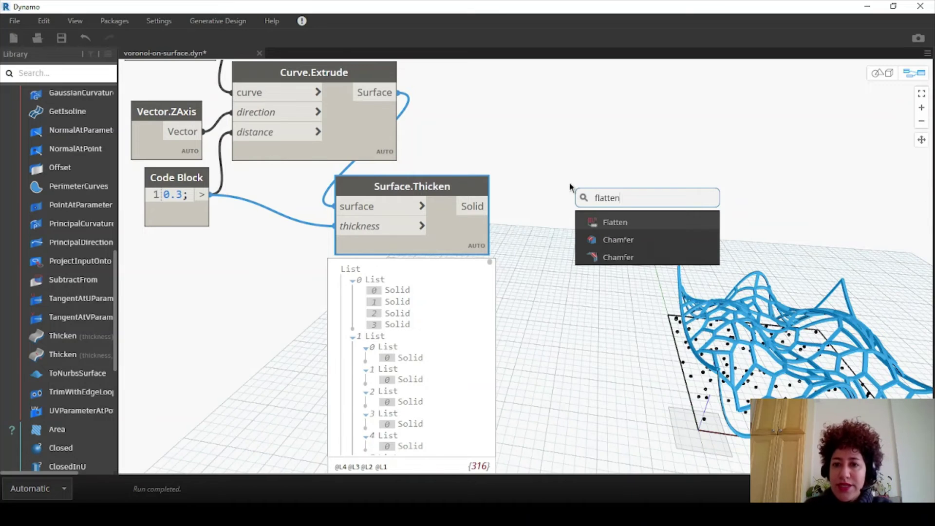
{"action": "left_click", "coordinate": [606, 224]}
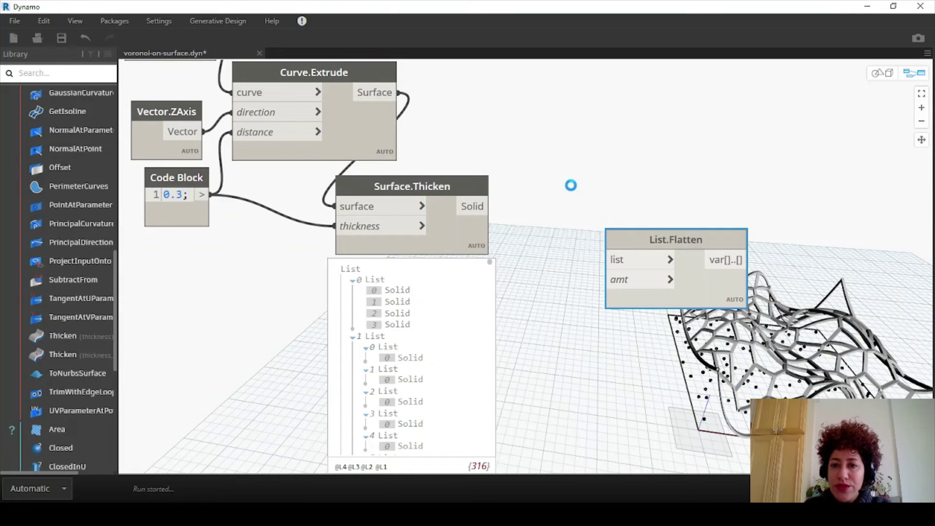
{"action": "left_click_drag", "start_coordinate": [691, 267], "coordinate": [627, 217]}
Add a Solid.ByUnion node and place it beside List.Flatten
{"action": "right_click", "coordinate": [759, 175]}
{"action": "type", "text": "u"}
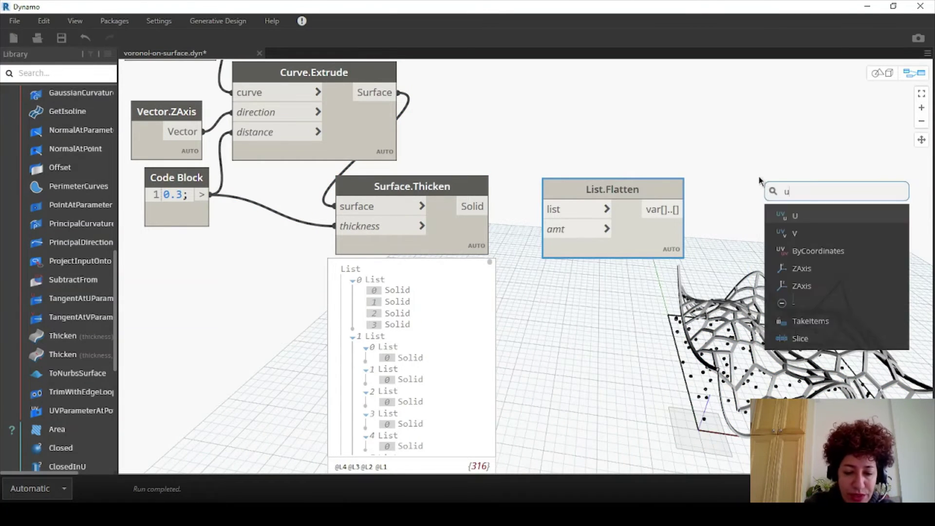
{"action": "type", "text": "nion"}
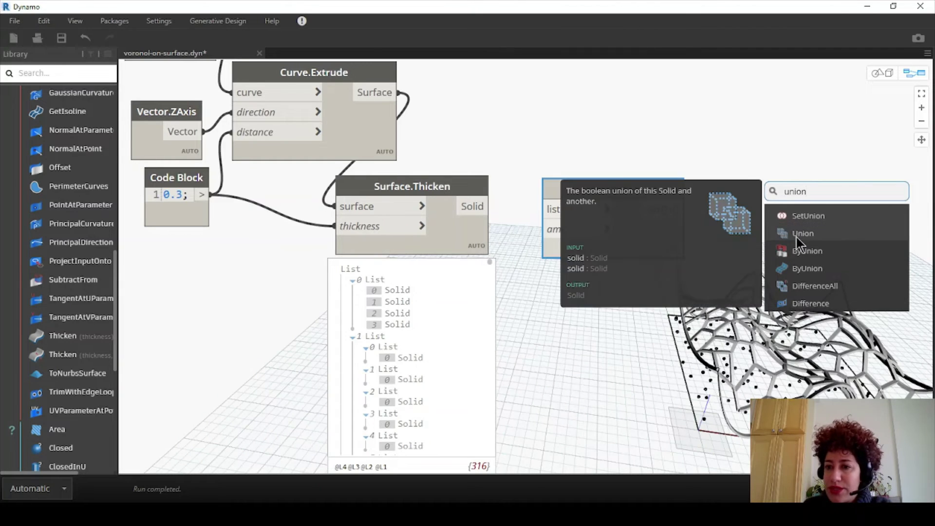
{"action": "left_click", "coordinate": [803, 251]}
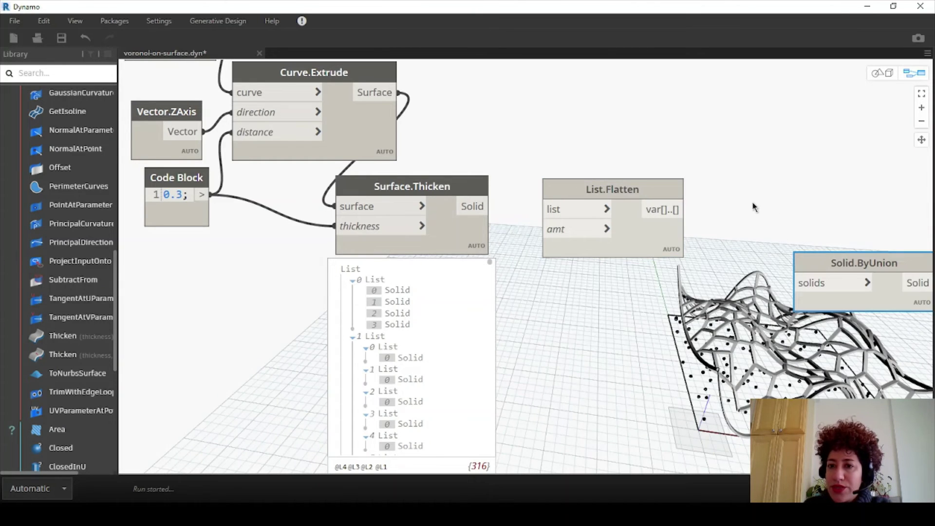
{"action": "left_click_drag", "start_coordinate": [827, 260], "coordinate": [742, 188]}
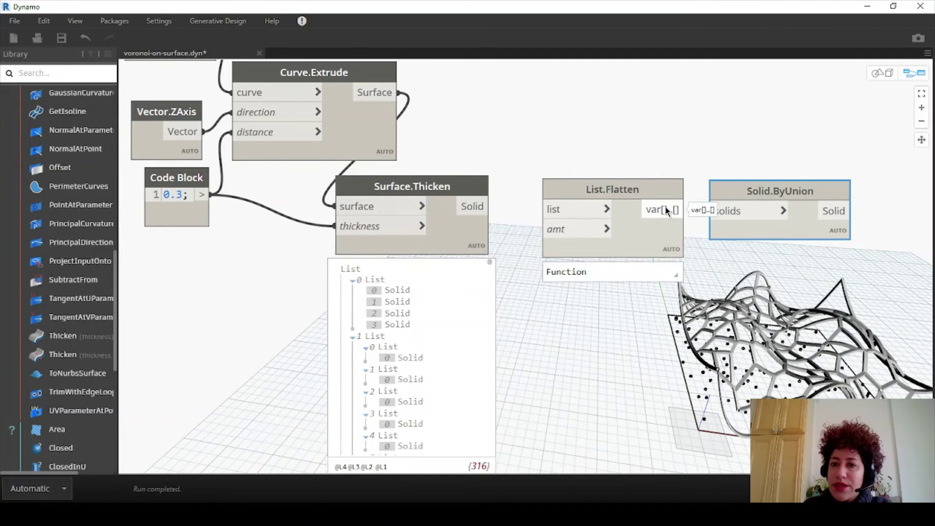
Wire Surface.Thicken's output through List.Flatten into Solid.ByUnion, and pin the union's output preview in place of Surface.Thicken's
{"action": "left_click_drag", "start_coordinate": [666, 210], "coordinate": [729, 211]}
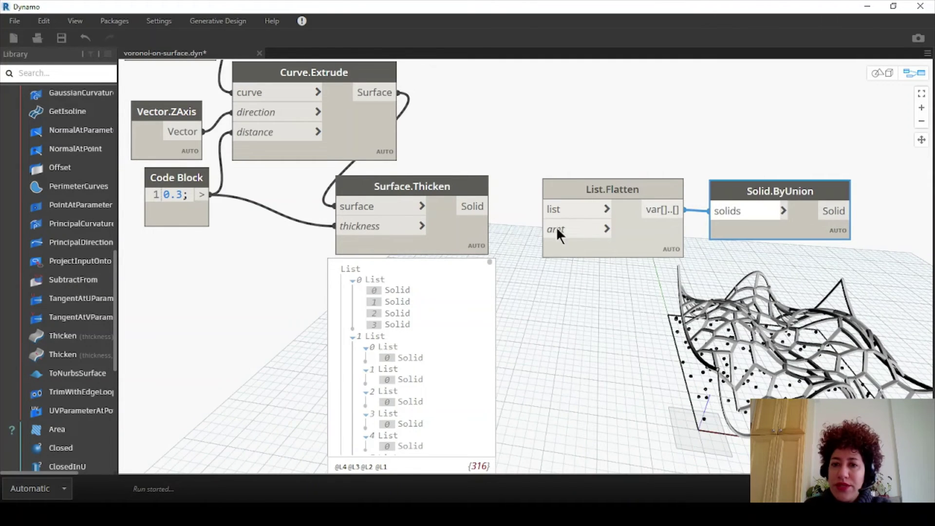
{"action": "left_click", "coordinate": [567, 210]}
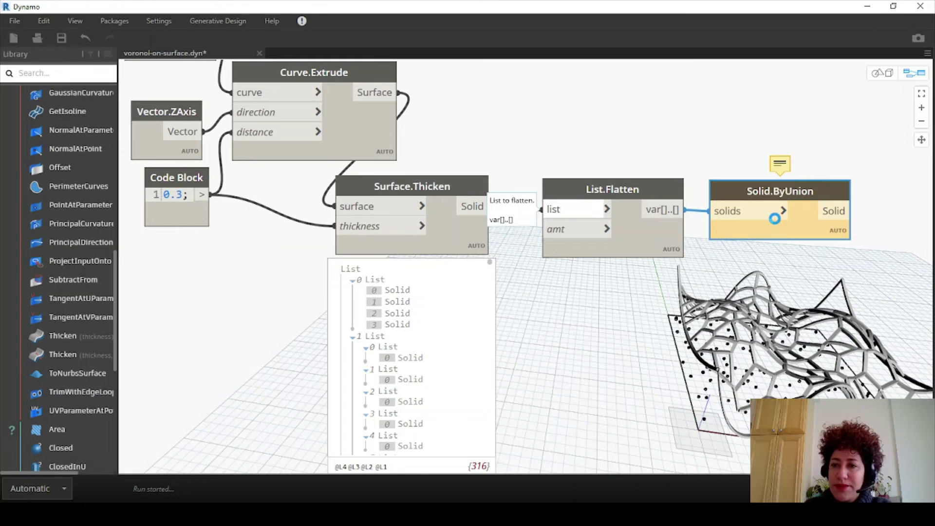
{"action": "left_click", "coordinate": [840, 252]}
{"action": "left_click", "coordinate": [480, 270]}
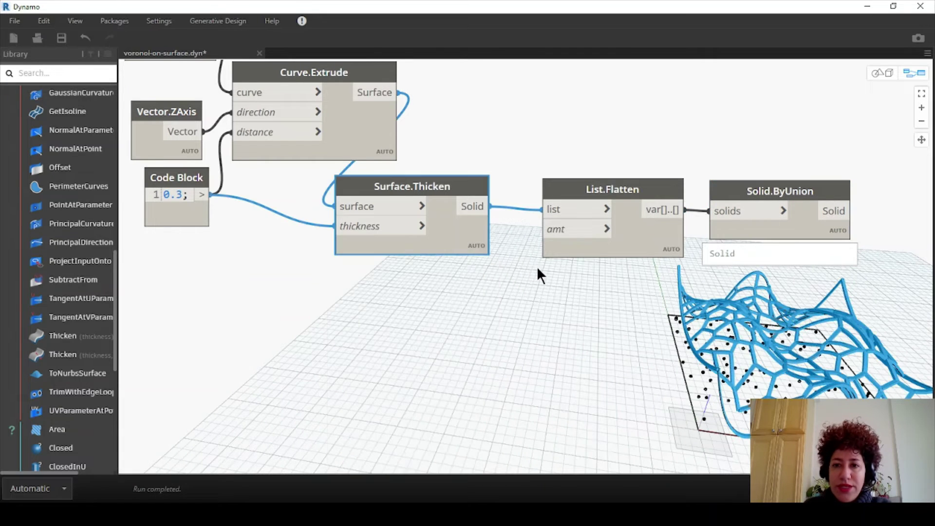
Group the nodes from the two-item List Create through Solid.ByUnion, including the extrusion's Vector.ZAxis and Code Block
{"action": "scroll", "coordinate": [531, 268], "scroll_direction": "down", "scroll_amount": 3}
{"action": "middle_click_drag", "start_coordinate": [480, 240], "coordinate": [459, 271]}
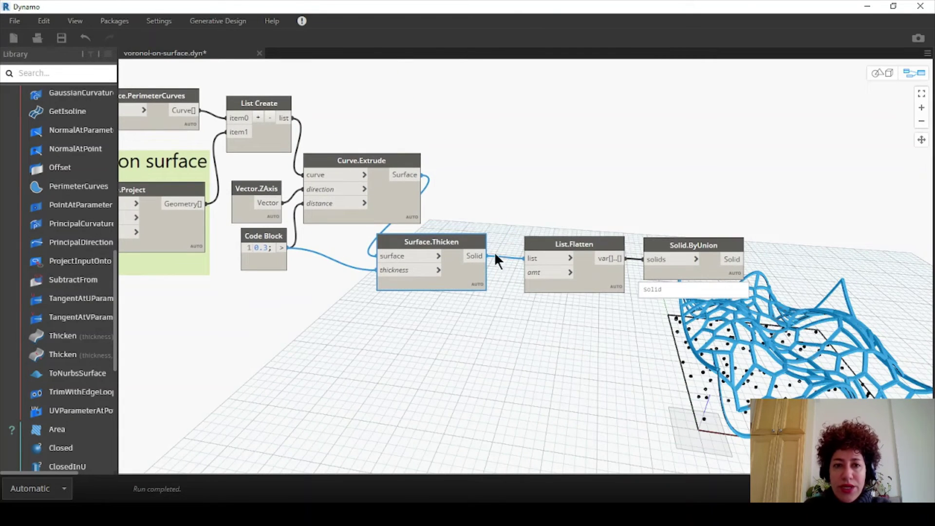
{"action": "left_click_drag", "start_coordinate": [804, 192], "coordinate": [276, 316]}
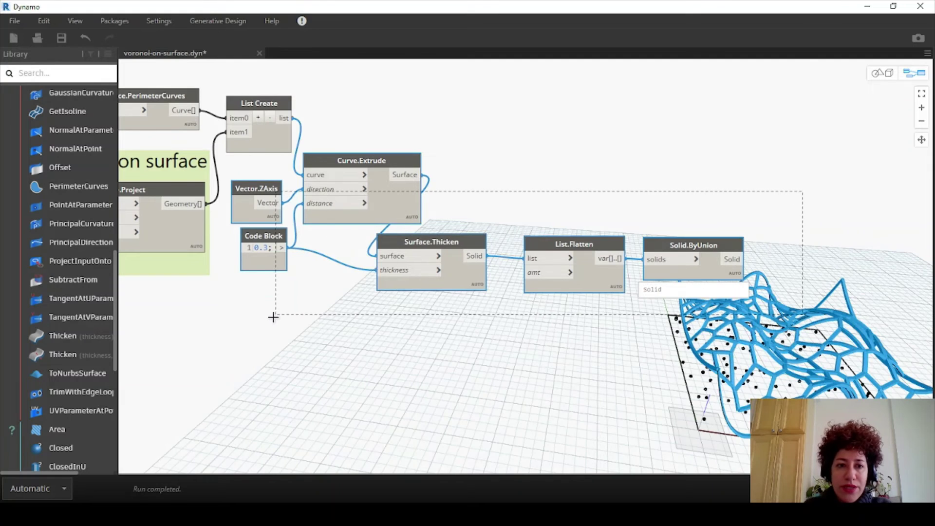
{"action": "left_click_drag", "start_coordinate": [794, 60], "coordinate": [272, 294]}
{"action": "scroll", "coordinate": [290, 166], "scroll_direction": "up", "scroll_amount": 1}
{"action": "right_click", "coordinate": [301, 95]}
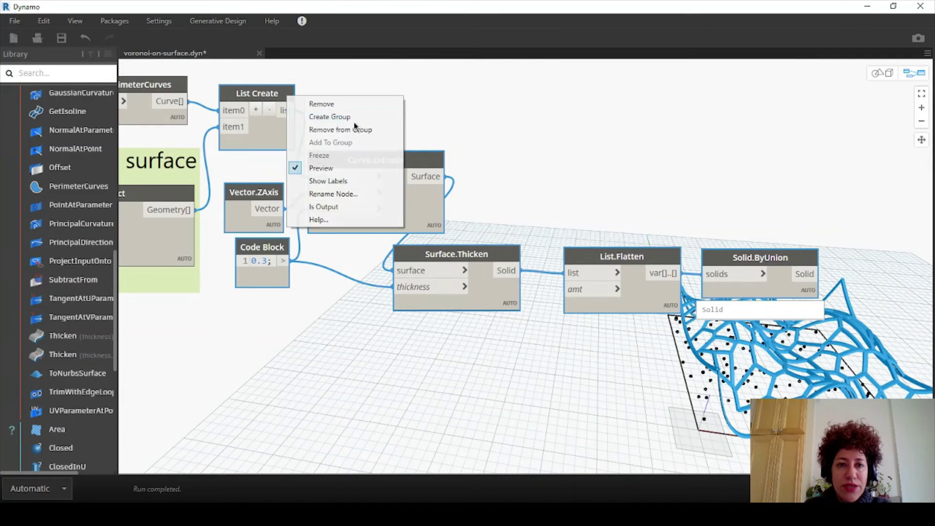
{"action": "left_click", "coordinate": [321, 115]}
Title the new group "Solid voronoi" and collapse the node library
{"action": "double_click", "coordinate": [383, 103]}
{"action": "type", "text": "Solid"}
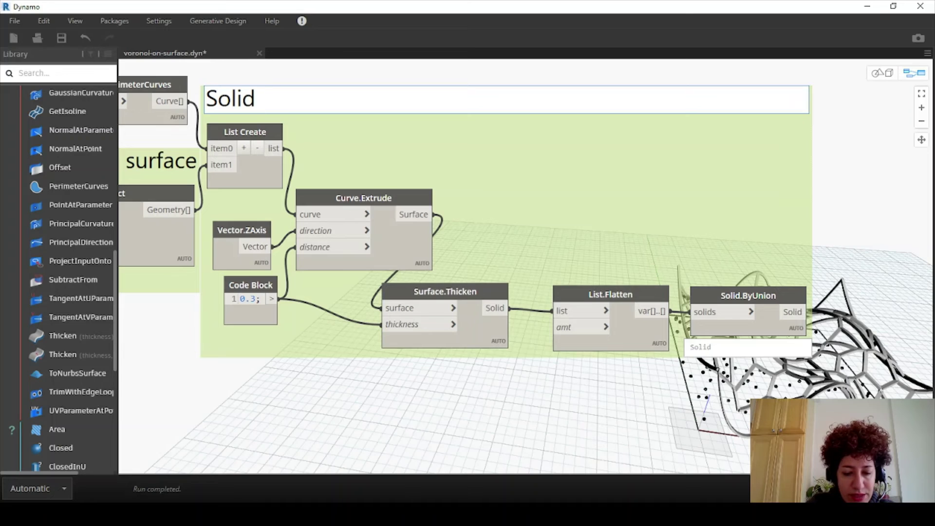
{"action": "type", "text": " voronoi"}
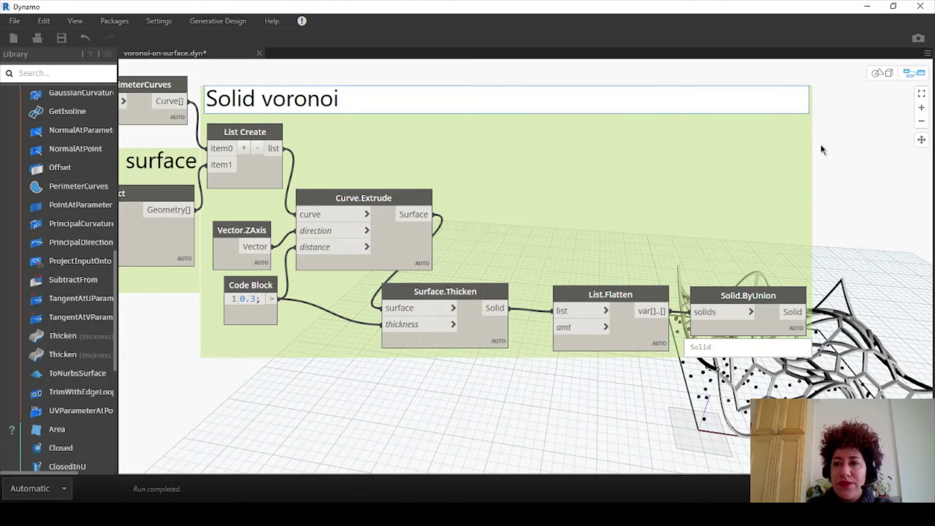
{"action": "left_click", "coordinate": [877, 187]}
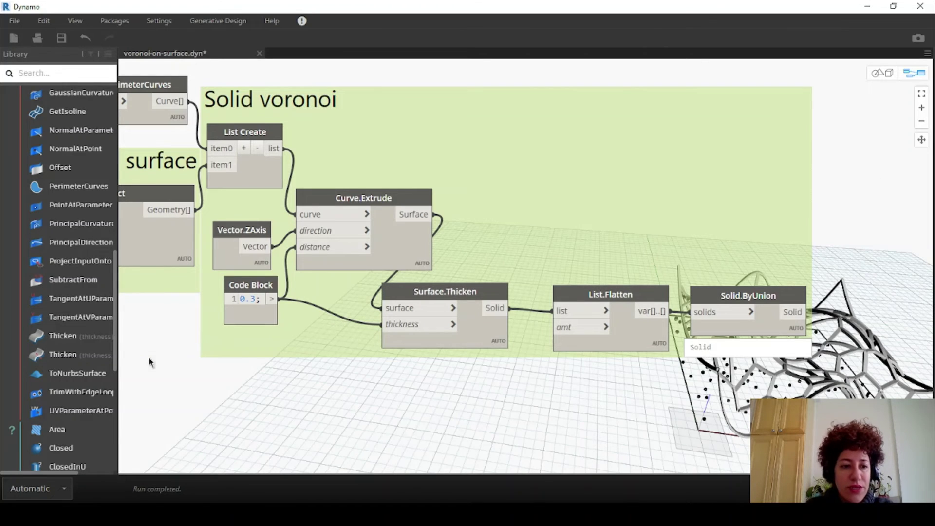
{"action": "left_click", "coordinate": [119, 388]}
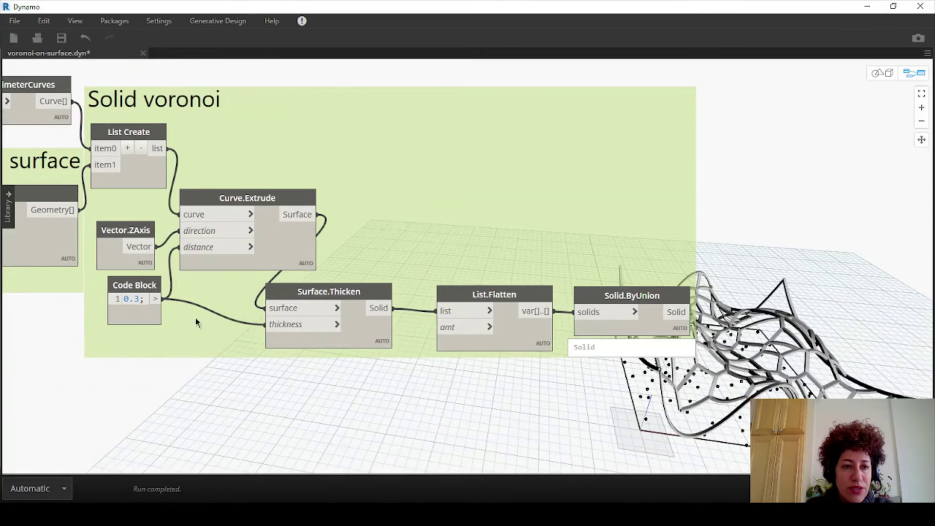
Add an ImportInstance.ByGeometry node beside the Solid voronoi group
{"action": "scroll", "coordinate": [664, 247], "scroll_direction": "down", "scroll_amount": 2}
{"action": "middle_click_drag", "start_coordinate": [663, 247], "coordinate": [542, 204]}
{"action": "scroll", "coordinate": [493, 155], "scroll_direction": "up", "scroll_amount": 2}
{"action": "middle_click_drag", "start_coordinate": [500, 162], "coordinate": [543, 175]}
{"action": "right_click", "coordinate": [717, 194]}
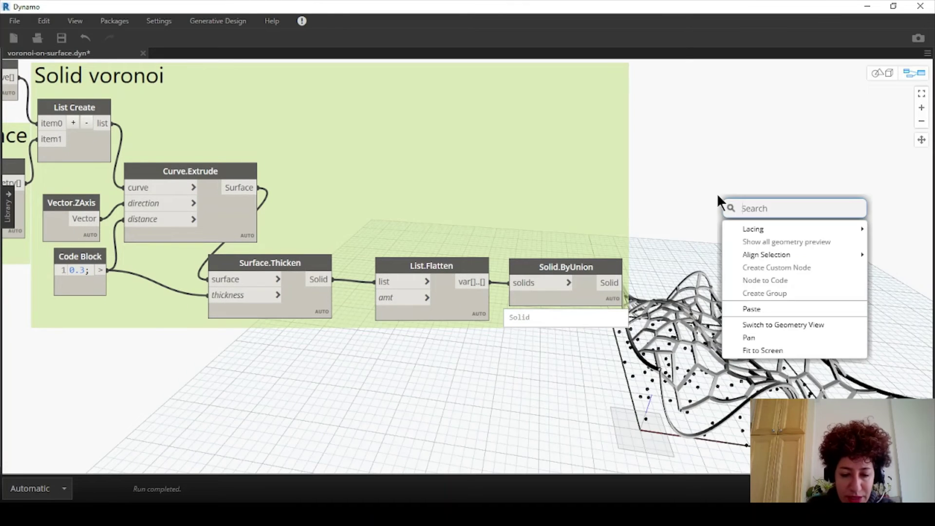
{"action": "type", "text": "import"}
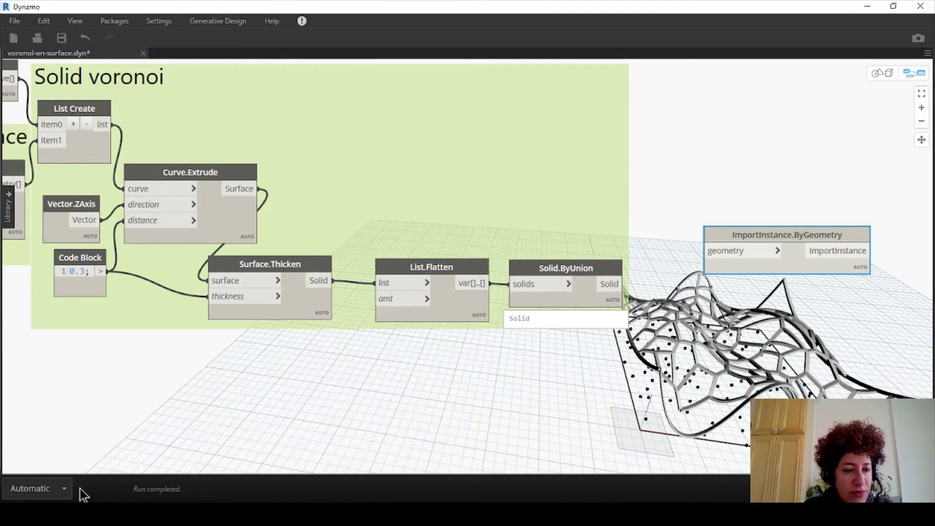
Set the run mode to Manual and duplicate the ImportInstance.ByGeometry node, placing the copy above the original
{"action": "left_click", "coordinate": [64, 489]}
{"action": "left_click", "coordinate": [59, 425]}
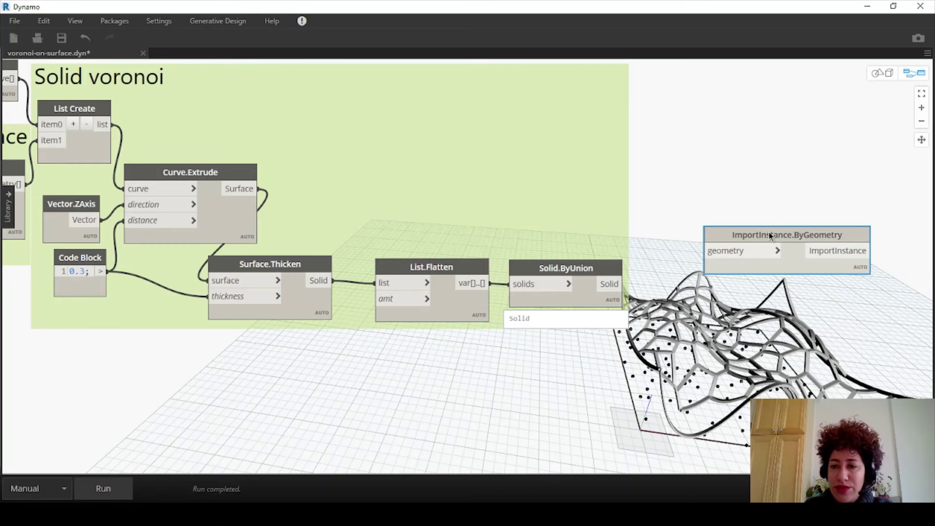
{"action": "key", "text": "ctrl+c"}
{"action": "key", "text": "ctrl+v"}
{"action": "left_click_drag", "start_coordinate": [645, 296], "coordinate": [809, 105]}
Move the Loft Surface group near the import nodes and wire Surface.ByLoft's output into the upper ImportInstance.ByGeometry node
{"action": "scroll", "coordinate": [809, 102], "scroll_direction": "down", "scroll_amount": 4}
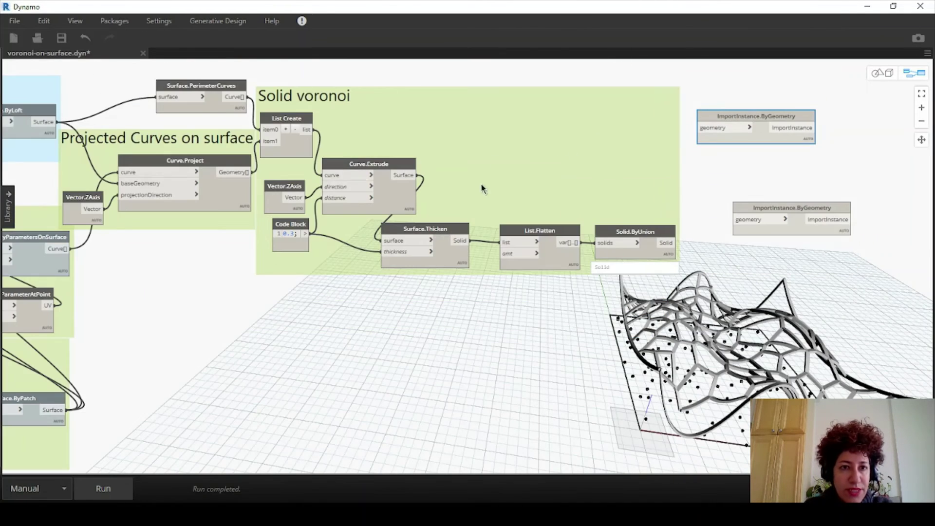
{"action": "middle_click_drag", "start_coordinate": [484, 187], "coordinate": [456, 271]}
{"action": "scroll", "coordinate": [457, 270], "scroll_direction": "down", "scroll_amount": 2}
{"action": "left_click_drag", "start_coordinate": [86, 190], "coordinate": [605, 121]}
{"action": "middle_click_drag", "start_coordinate": [558, 216], "coordinate": [404, 202]}
{"action": "scroll", "coordinate": [489, 156], "scroll_direction": "up", "scroll_amount": 5}
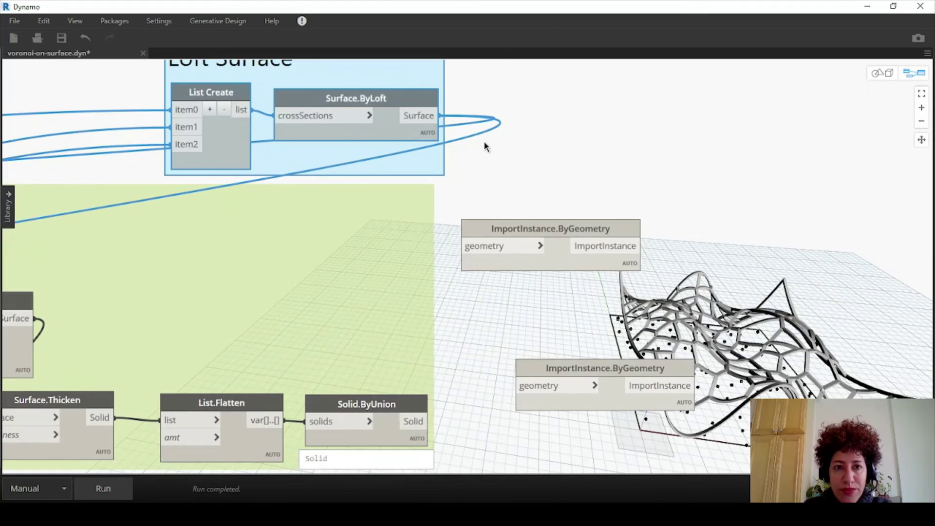
{"action": "scroll", "coordinate": [491, 157], "scroll_direction": "up", "scroll_amount": 1}
{"action": "scroll", "coordinate": [482, 158], "scroll_direction": "down", "scroll_amount": 2}
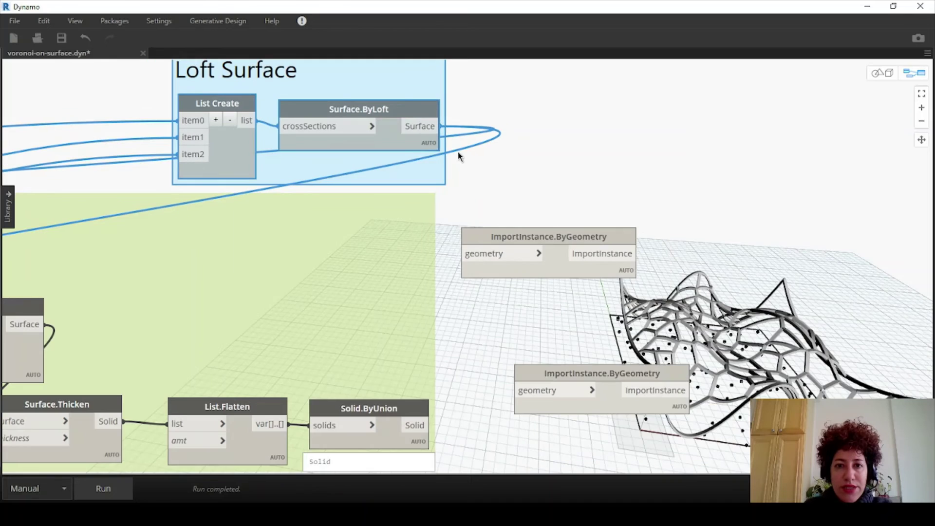
{"action": "left_click_drag", "start_coordinate": [431, 127], "coordinate": [466, 254]}
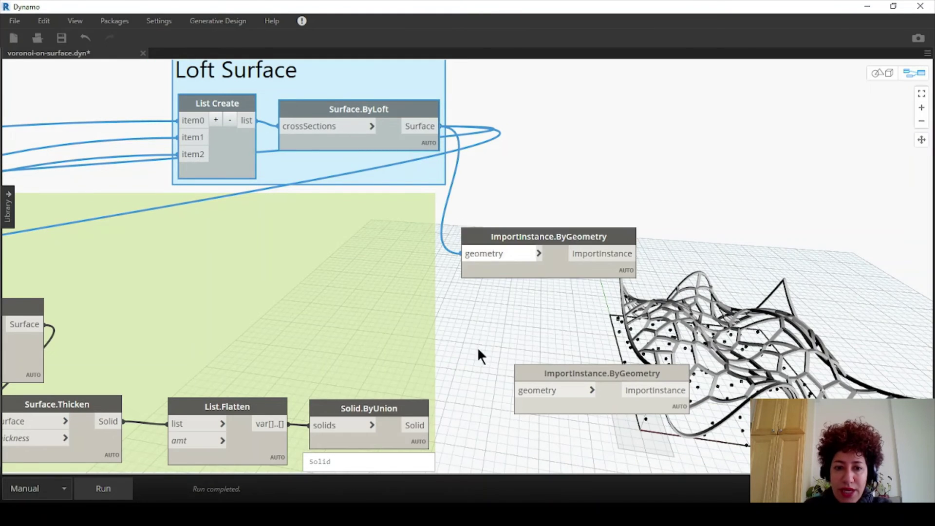
Wire Solid.ByUnion into the lower ImportInstance.ByGeometry node, then run and save the graph
{"action": "left_click_drag", "start_coordinate": [419, 426], "coordinate": [516, 302]}
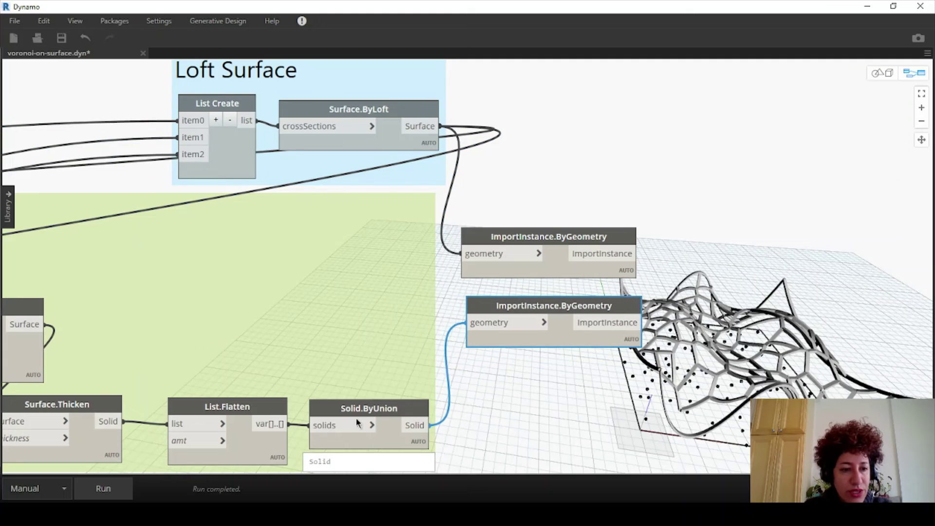
{"action": "left_click", "coordinate": [103, 487]}
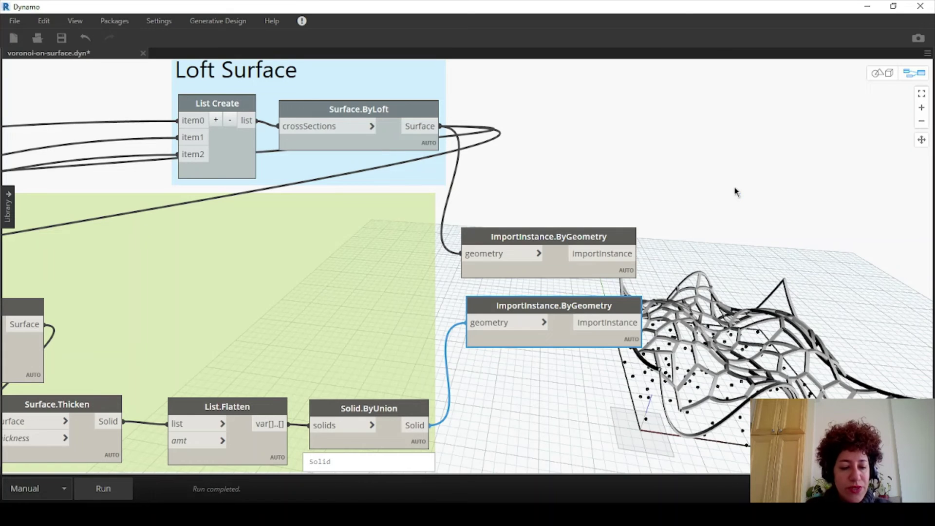
{"action": "key", "text": "ctrl+s"}
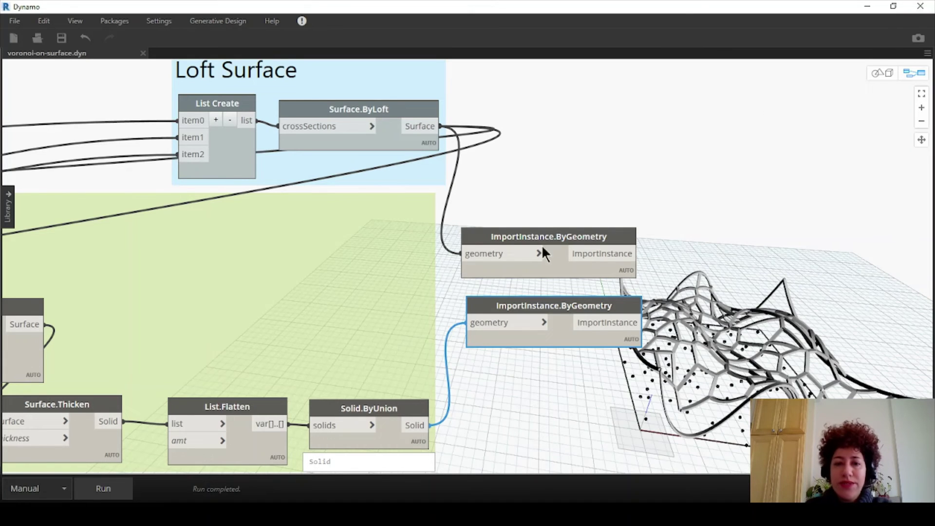
Close Dynamo to return to Revit, set the imported Voronoi solid's type scale factor to about 0.3, and copy that value
{"action": "left_click", "coordinate": [920, 6]}
{"action": "scroll", "coordinate": [452, 252], "scroll_direction": "down", "scroll_amount": 9}
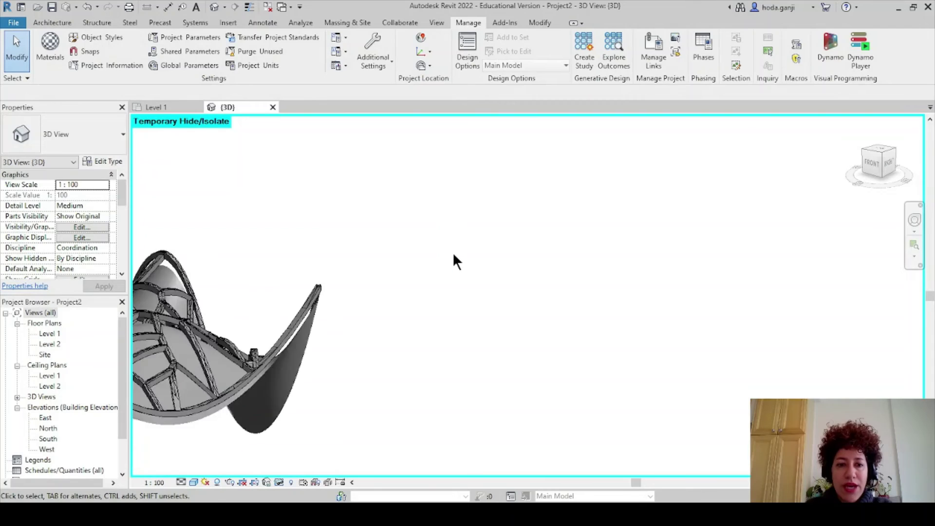
{"action": "middle_click_drag", "start_coordinate": [251, 383], "coordinate": [422, 374]}
{"action": "scroll", "coordinate": [334, 306], "scroll_direction": "up", "scroll_amount": 1}
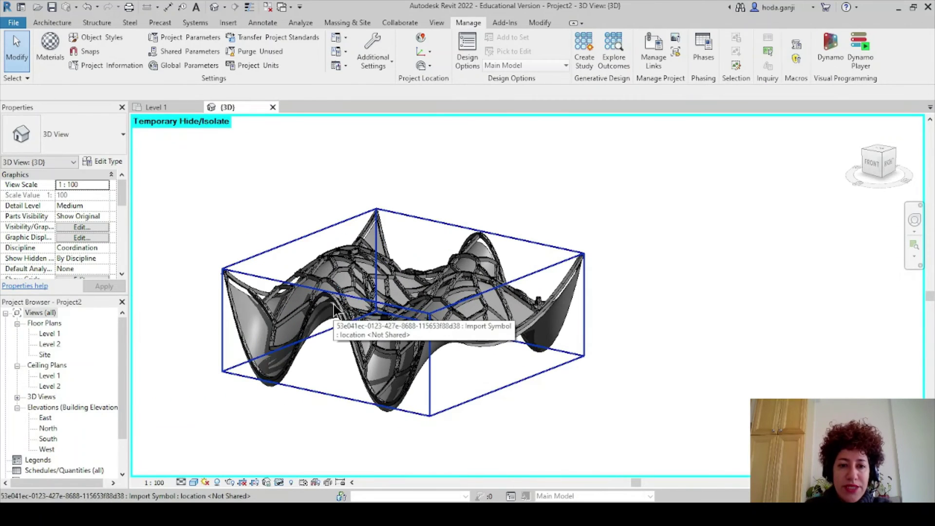
{"action": "left_click", "coordinate": [339, 291]}
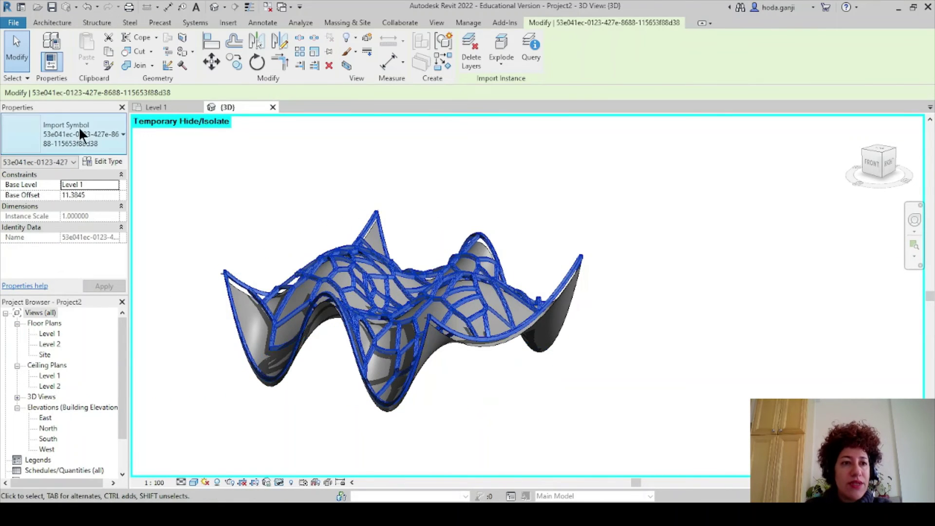
{"action": "left_click", "coordinate": [115, 163]}
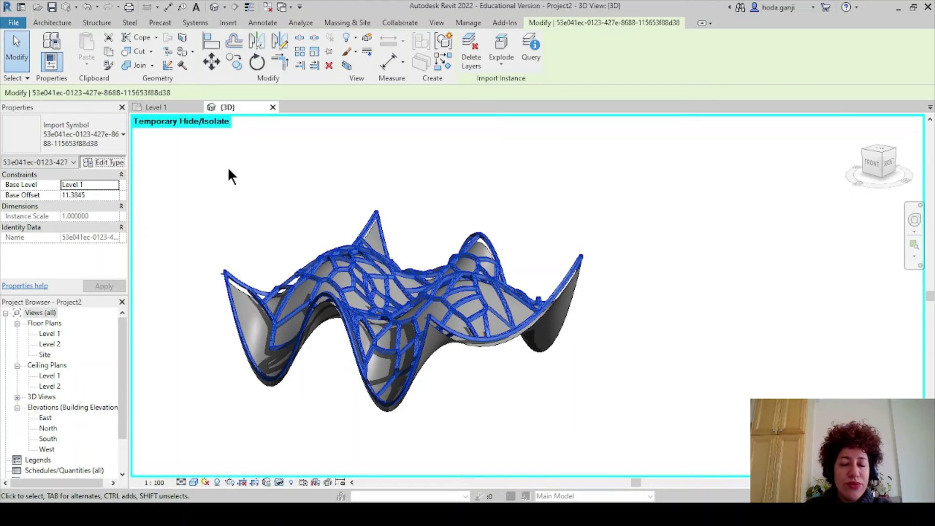
{"action": "left_click_drag", "start_coordinate": [687, 49], "coordinate": [724, 58]}
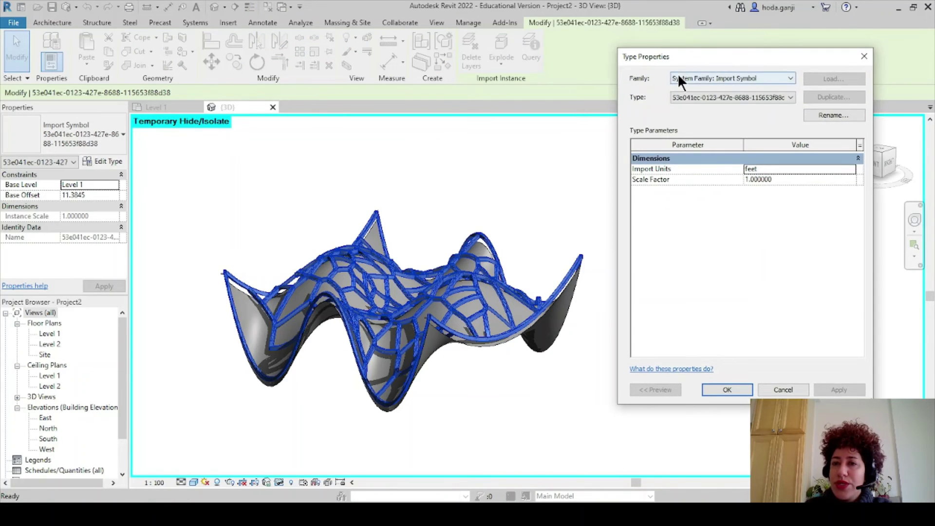
{"action": "left_click", "coordinate": [779, 179]}
{"action": "key", "text": "BackSpace"}
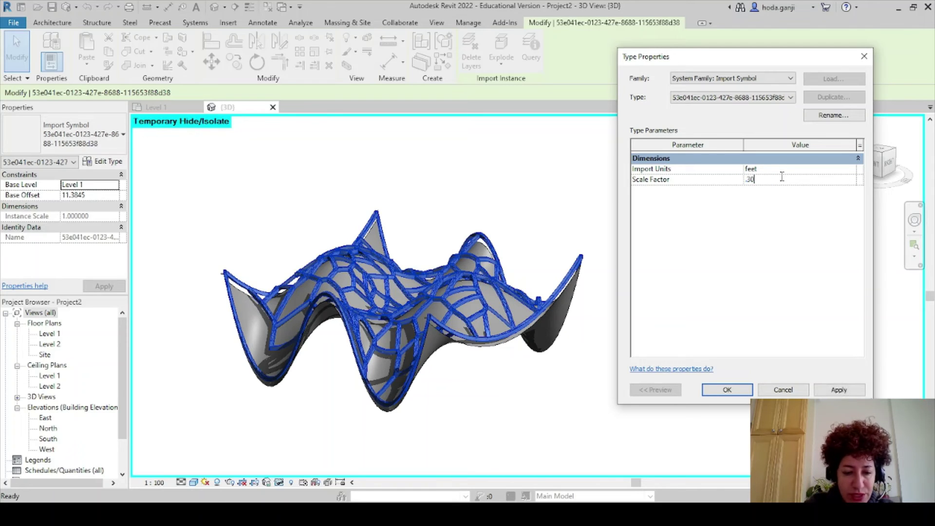
{"action": "left_click_drag", "start_coordinate": [779, 179], "coordinate": [711, 190]}
{"action": "left_click", "coordinate": [727, 390]}
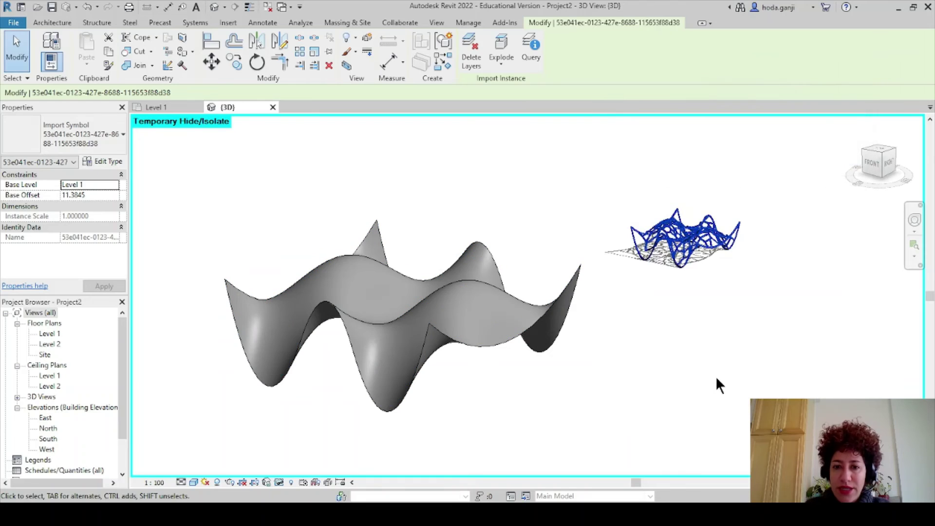
Apply the copied scale factor to the imported loft surface's type
{"action": "left_click", "coordinate": [512, 339]}
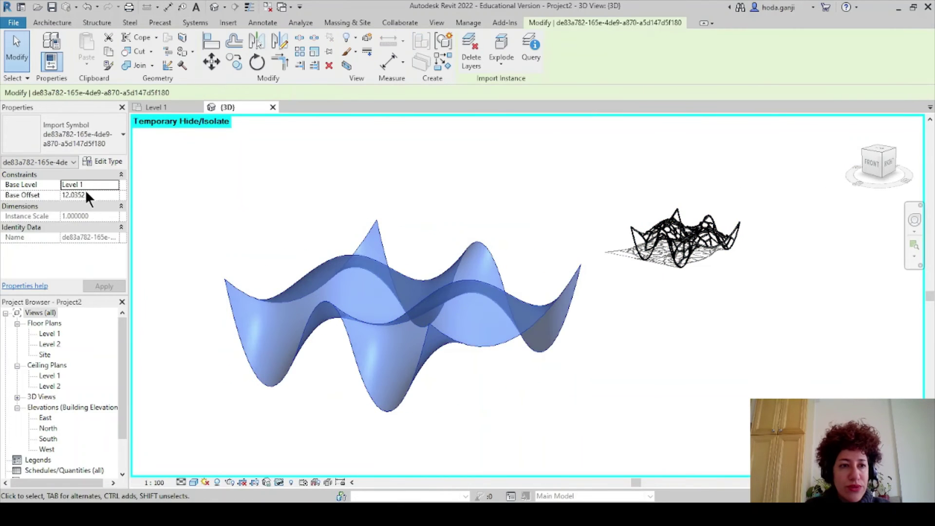
{"action": "left_click", "coordinate": [104, 162]}
{"action": "left_click", "coordinate": [811, 179]}
{"action": "key", "text": "ctrl+v"}
{"action": "left_click", "coordinate": [727, 389]}
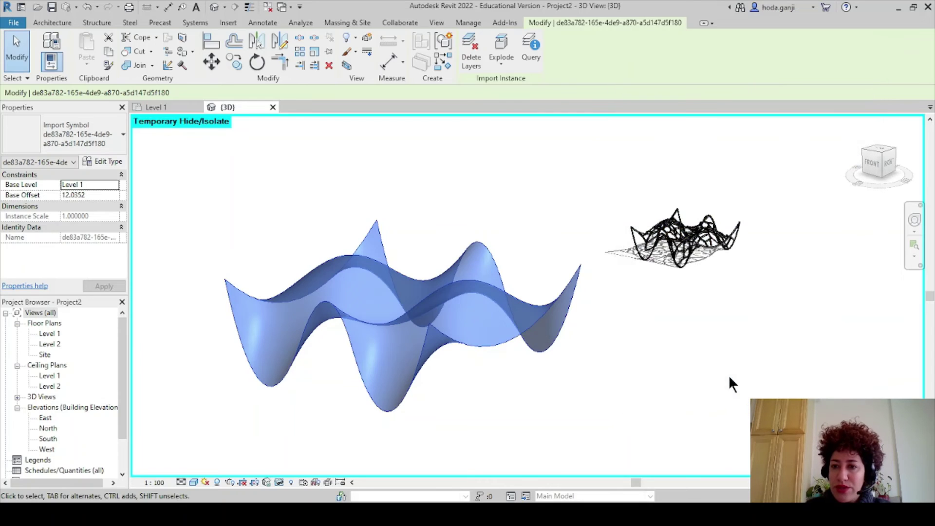
{"action": "scroll", "coordinate": [686, 261], "scroll_direction": "up", "scroll_amount": 3}
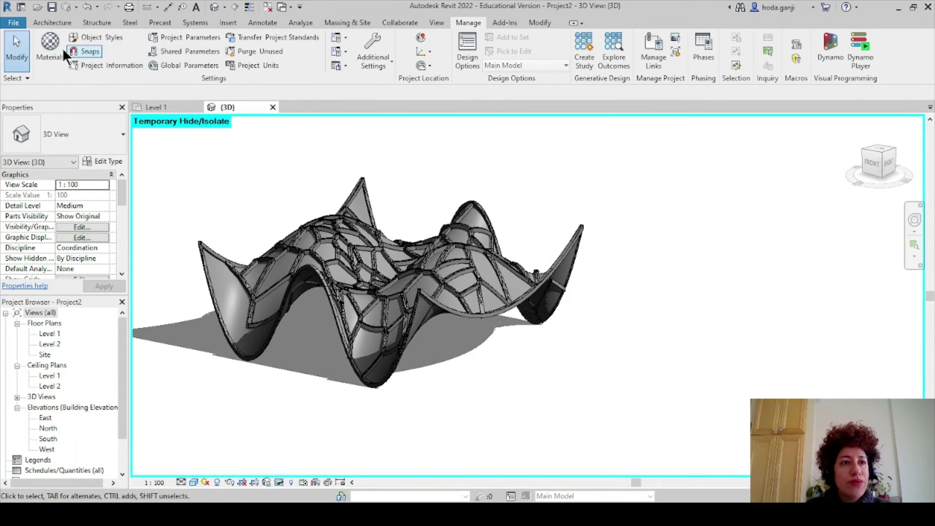
Open the Object Styles for imported objects and show the Default category under each import
{"action": "left_click", "coordinate": [96, 38]}
{"action": "left_click", "coordinate": [632, 161]}
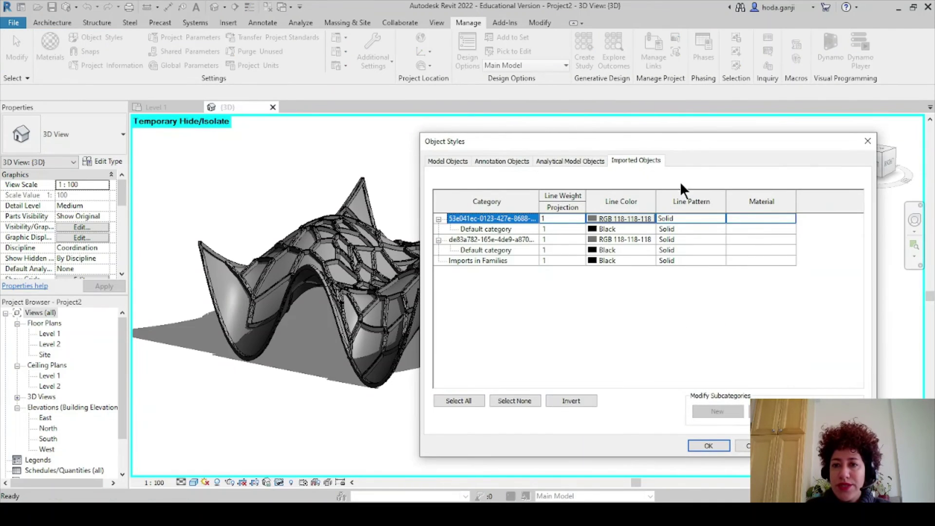
{"action": "left_click_drag", "start_coordinate": [687, 139], "coordinate": [638, 74]}
{"action": "left_click", "coordinate": [390, 150]}
{"action": "left_click", "coordinate": [390, 161]}
{"action": "left_click", "coordinate": [391, 150]}
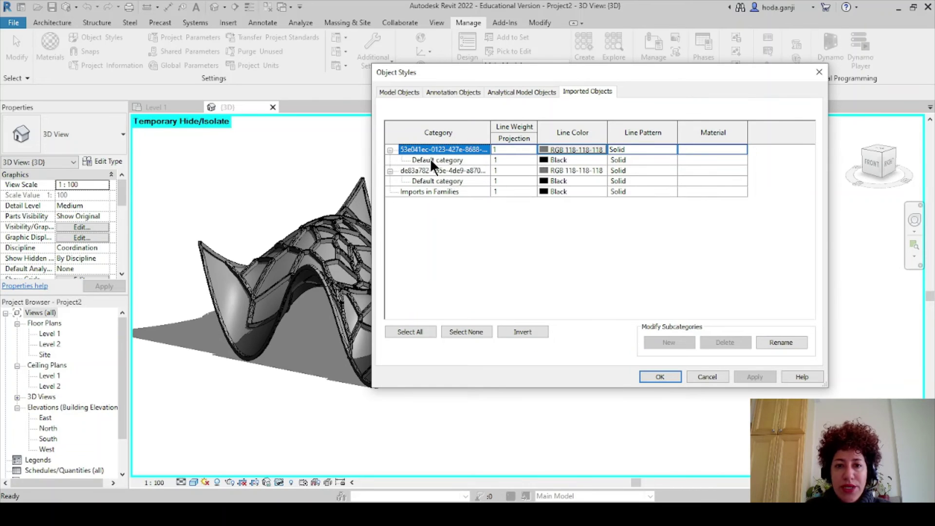
Assign the Glass material to the Default category of the Voronoi import and apply it
{"action": "left_click", "coordinate": [741, 160]}
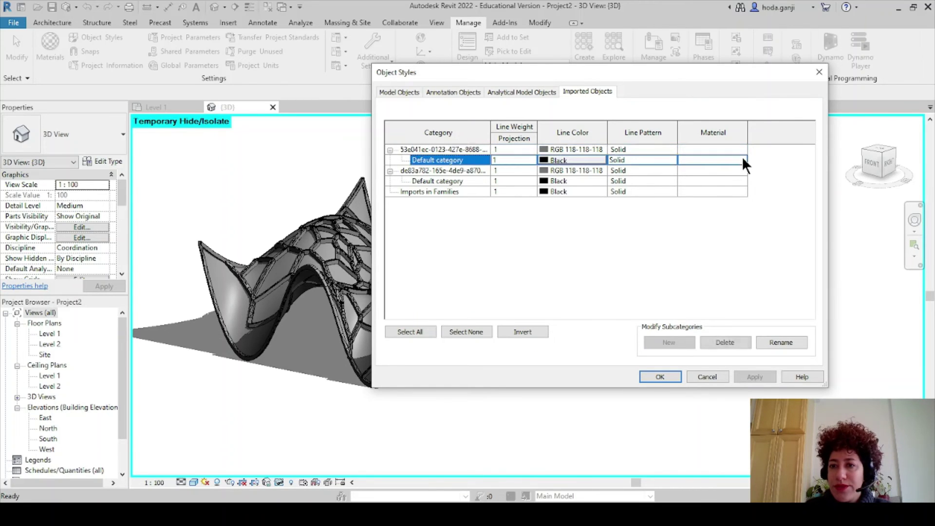
{"action": "left_click", "coordinate": [739, 159]}
{"action": "scroll", "coordinate": [389, 210], "scroll_direction": "up", "scroll_amount": 8}
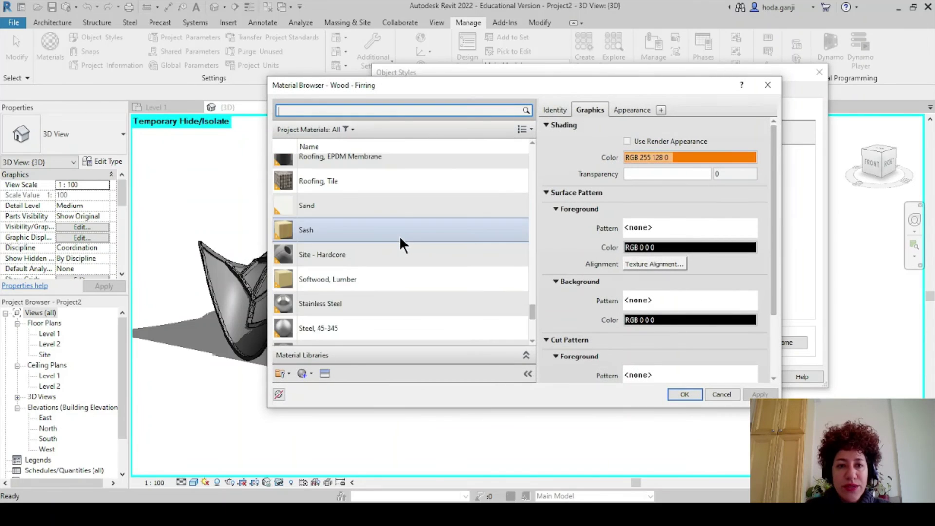
{"action": "left_click_drag", "start_coordinate": [533, 276], "coordinate": [517, 207]}
{"action": "scroll", "coordinate": [517, 208], "scroll_direction": "up", "scroll_amount": 4}
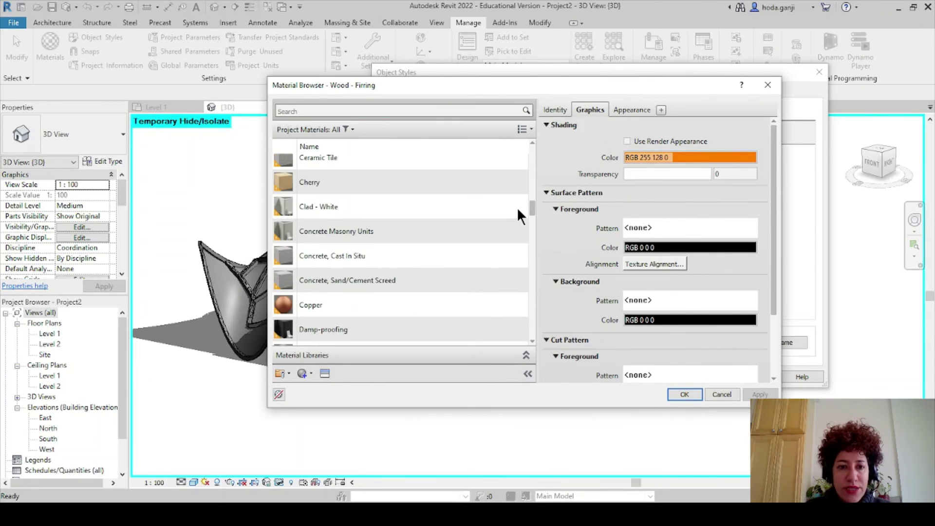
{"action": "scroll", "coordinate": [517, 206], "scroll_direction": "down", "scroll_amount": 12}
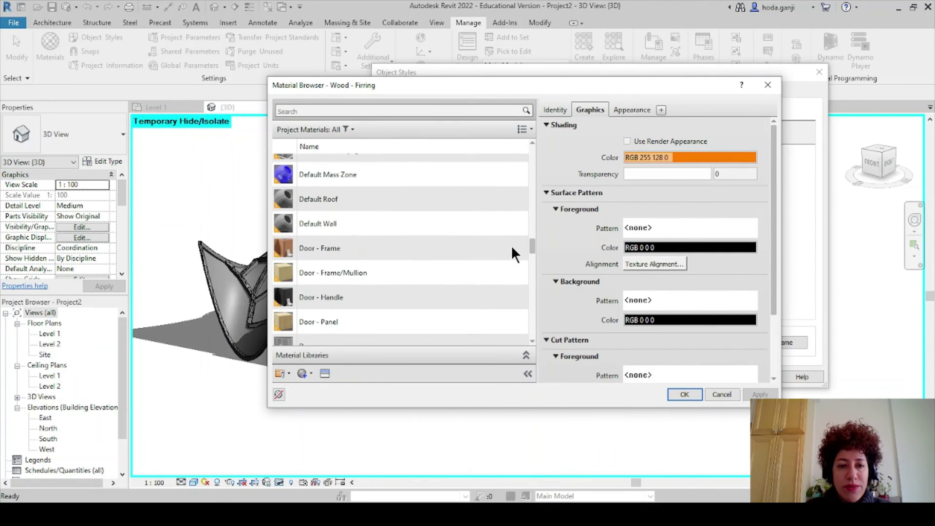
{"action": "scroll", "coordinate": [513, 278], "scroll_direction": "up", "scroll_amount": 4}
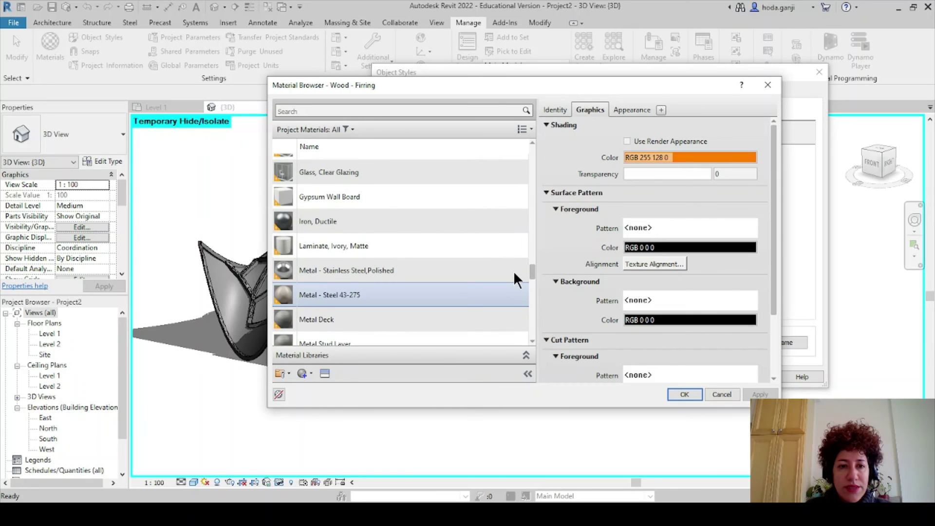
{"action": "scroll", "coordinate": [383, 208], "scroll_direction": "up", "scroll_amount": 1}
{"action": "left_click", "coordinate": [382, 220]}
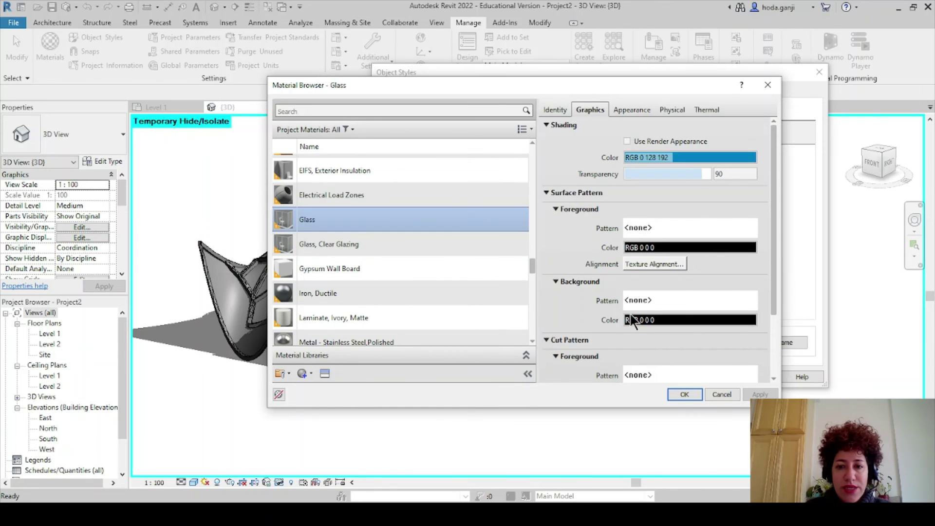
{"action": "left_click", "coordinate": [685, 393]}
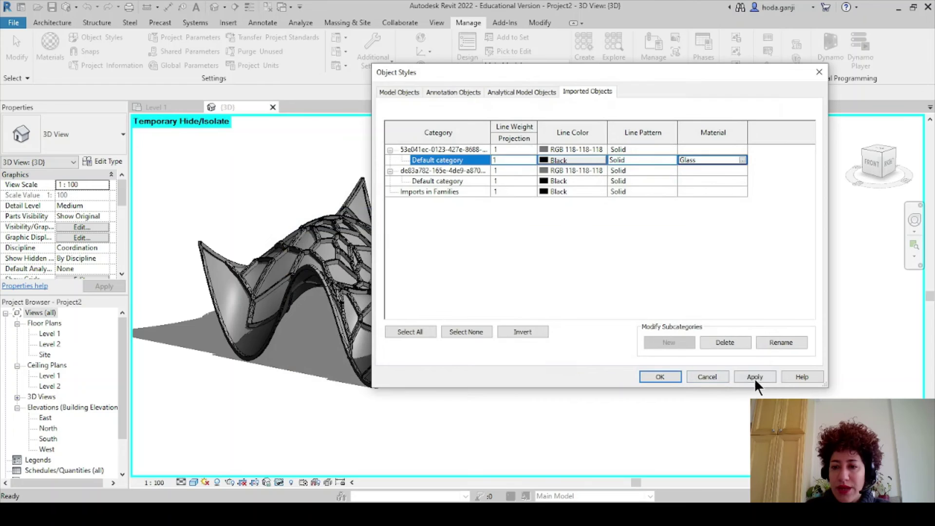
{"action": "left_click", "coordinate": [759, 379]}
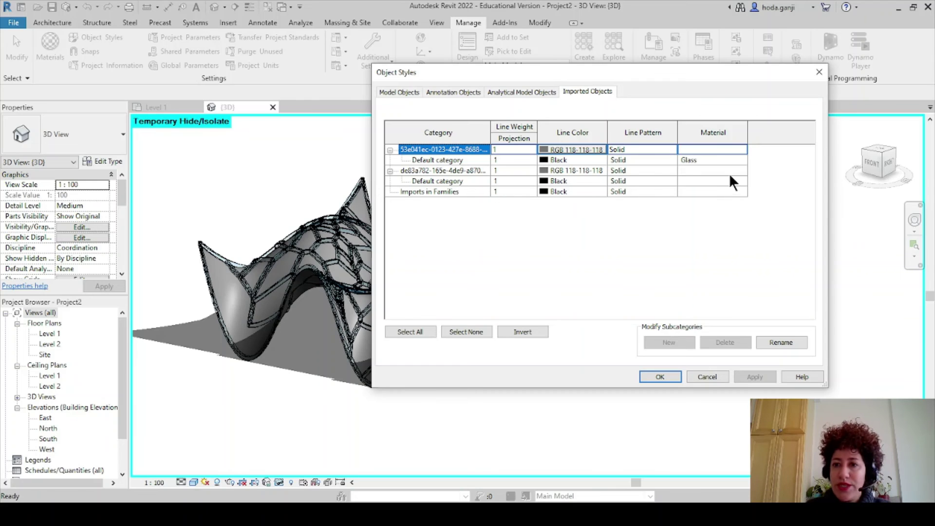
Assign the Glass material to the Default category of the loft surface import
{"action": "left_click", "coordinate": [740, 181]}
{"action": "left_click", "coordinate": [740, 180]}
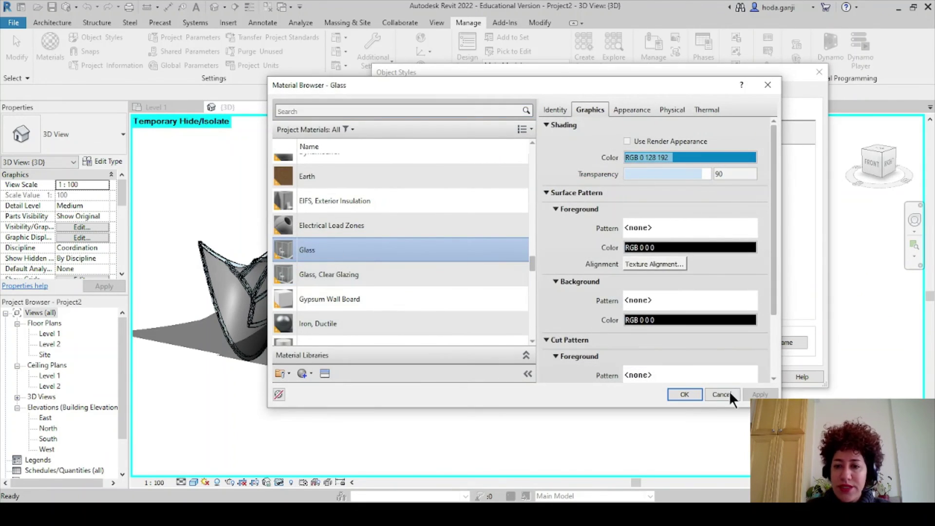
{"action": "left_click", "coordinate": [696, 392]}
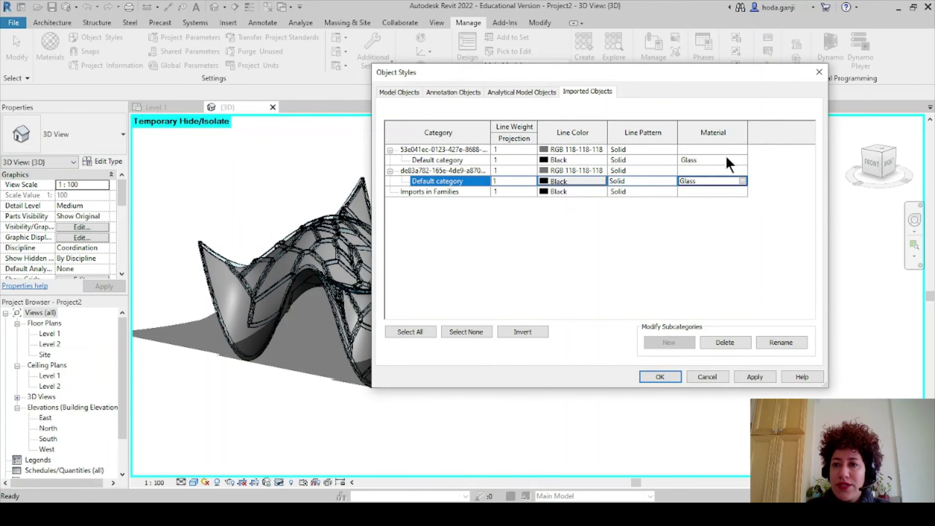
Assign the Wood - Firring material to the Default category of the Voronoi import and accept the object styles
{"action": "left_click", "coordinate": [741, 158]}
{"action": "left_click", "coordinate": [742, 159]}
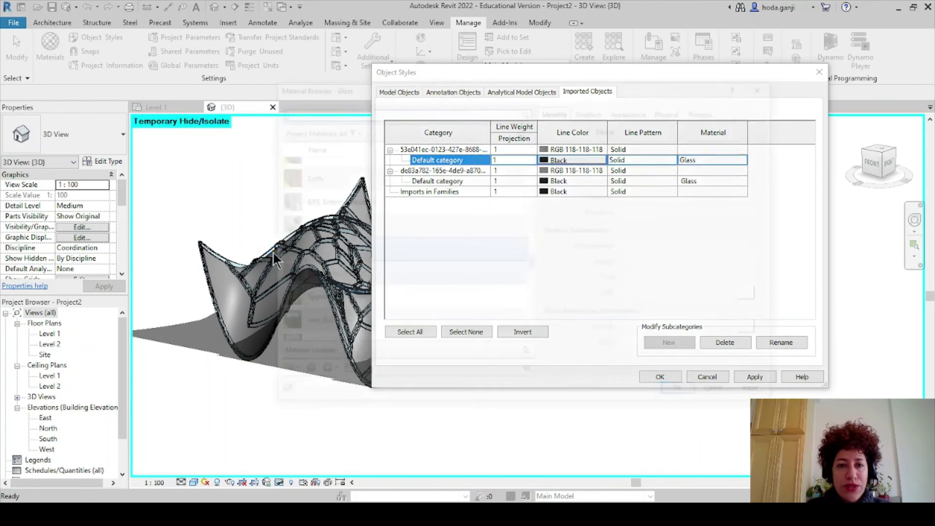
{"action": "left_click_drag", "start_coordinate": [532, 263], "coordinate": [522, 317]}
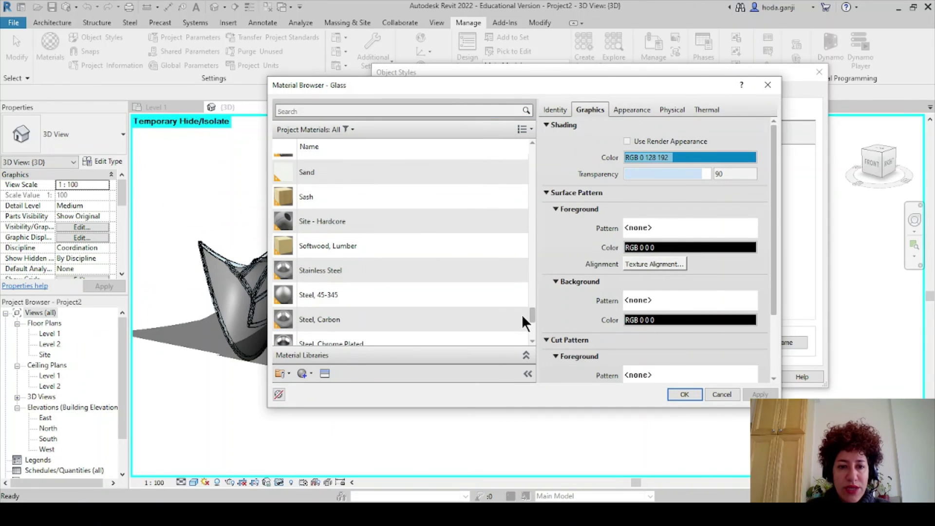
{"action": "left_click", "coordinate": [439, 274]}
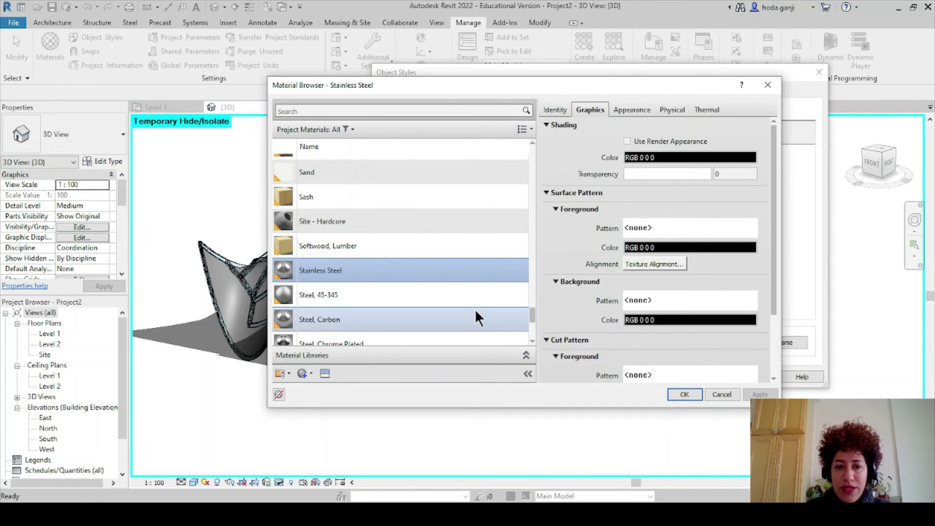
{"action": "scroll", "coordinate": [469, 319], "scroll_direction": "down", "scroll_amount": 3}
{"action": "left_click", "coordinate": [403, 285]}
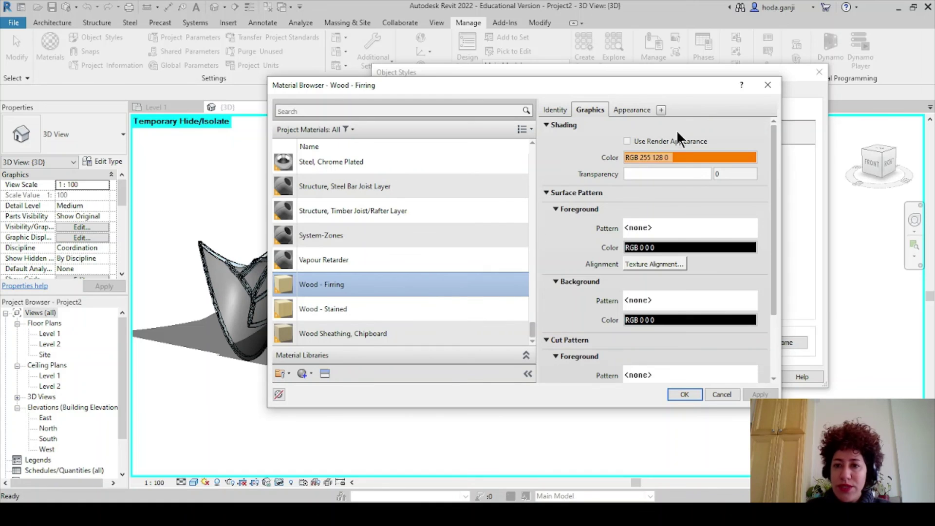
{"action": "left_click", "coordinate": [685, 393]}
{"action": "left_click", "coordinate": [678, 375]}
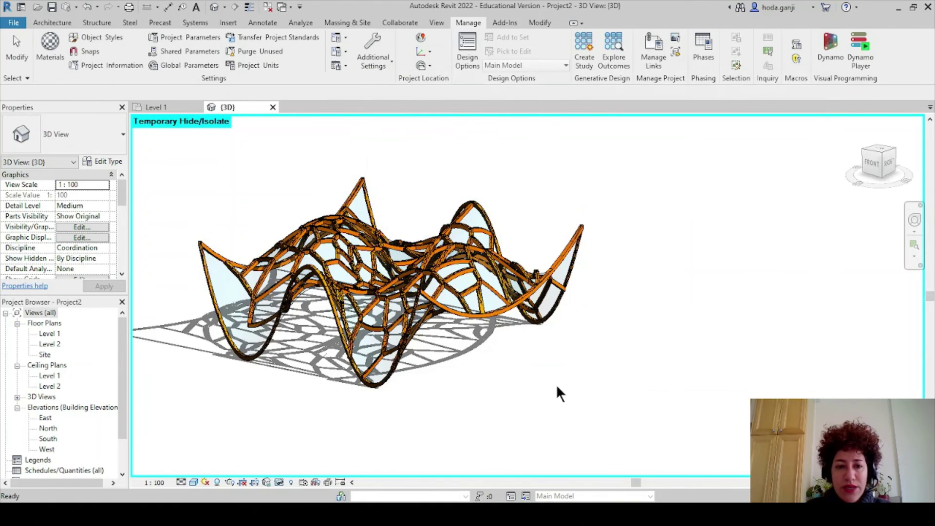
{"action": "middle_click_drag", "start_coordinate": [507, 377], "coordinate": [659, 449], "text": "shift"}
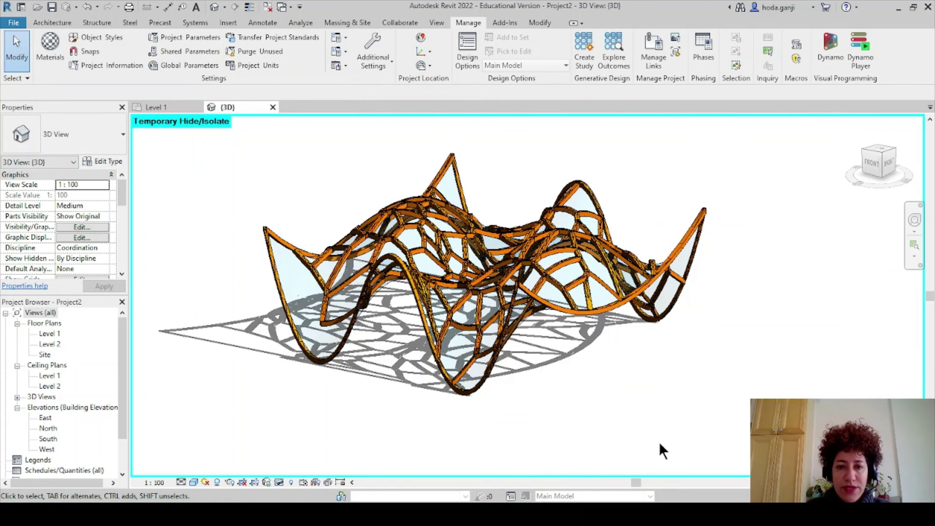
{"action": "mouse_move", "coordinate": [599, 423]}
{"action": "middle_mouse_down", "text": "shift"}
{"action": "mouse_move", "coordinate": [672, 422]}
{"action": "mouse_move", "coordinate": [616, 411]}
{"action": "mouse_move", "coordinate": [618, 428]}
{"action": "mouse_move", "coordinate": [606, 423]}
{"action": "middle_mouse_up", "text": "shift"}
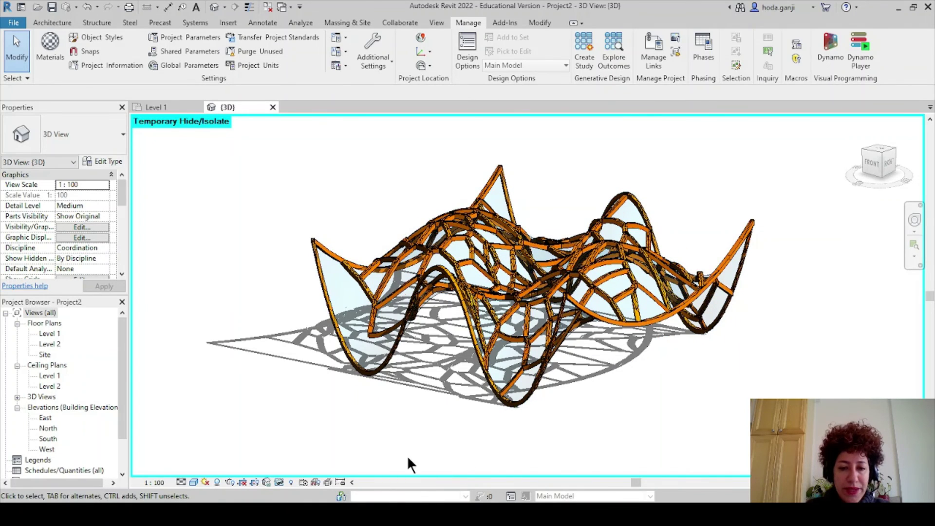
Switch to Dynamo to review the node groups of the voronoi-on-surface graph, and return to the Revit 3D view
{"action": "left_click", "coordinate": [831, 49]}
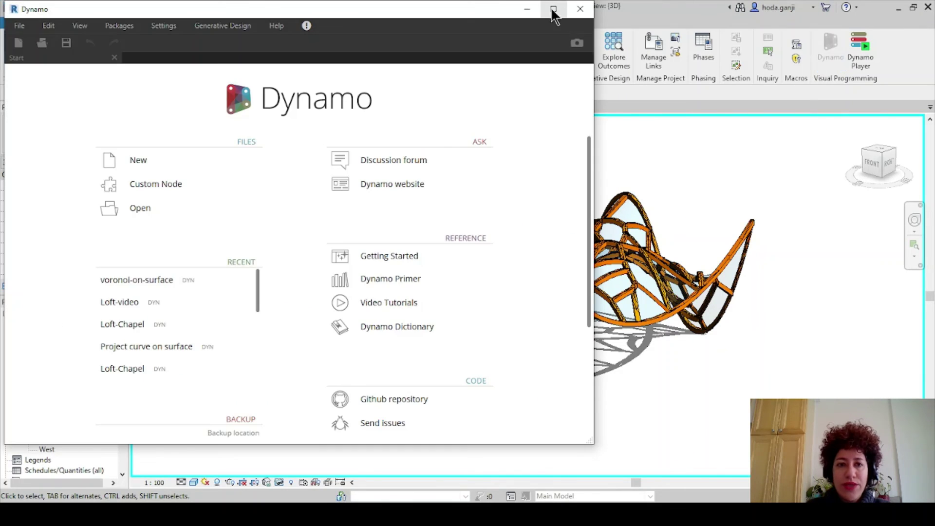
{"action": "left_click", "coordinate": [552, 9]}
{"action": "left_click", "coordinate": [419, 276]}
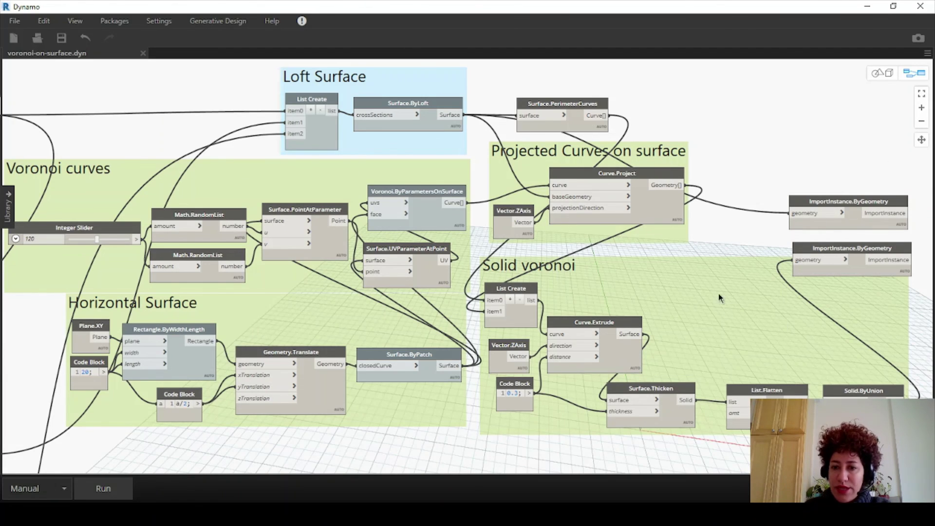
{"action": "scroll", "coordinate": [424, 113], "scroll_direction": "down", "scroll_amount": 2}
{"action": "scroll", "coordinate": [653, 218], "scroll_direction": "up", "scroll_amount": 5}
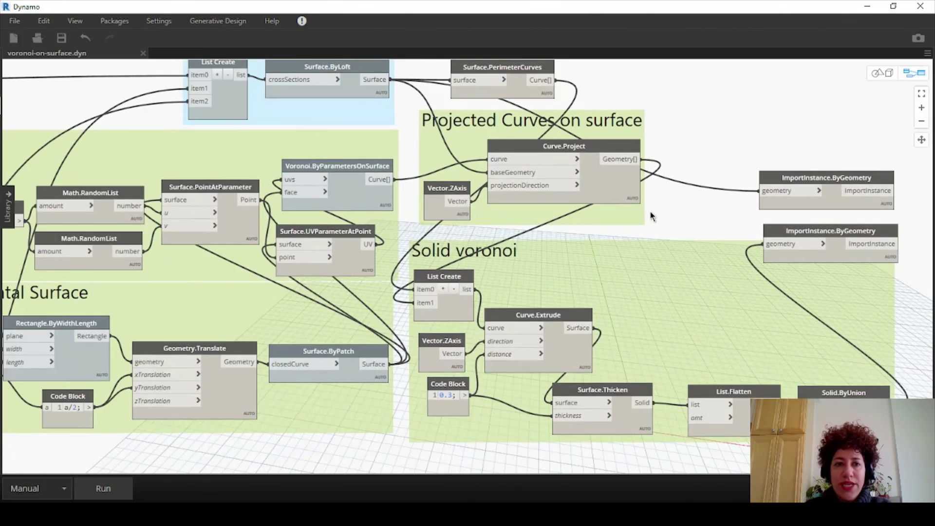
{"action": "scroll", "coordinate": [779, 205], "scroll_direction": "down", "scroll_amount": 2}
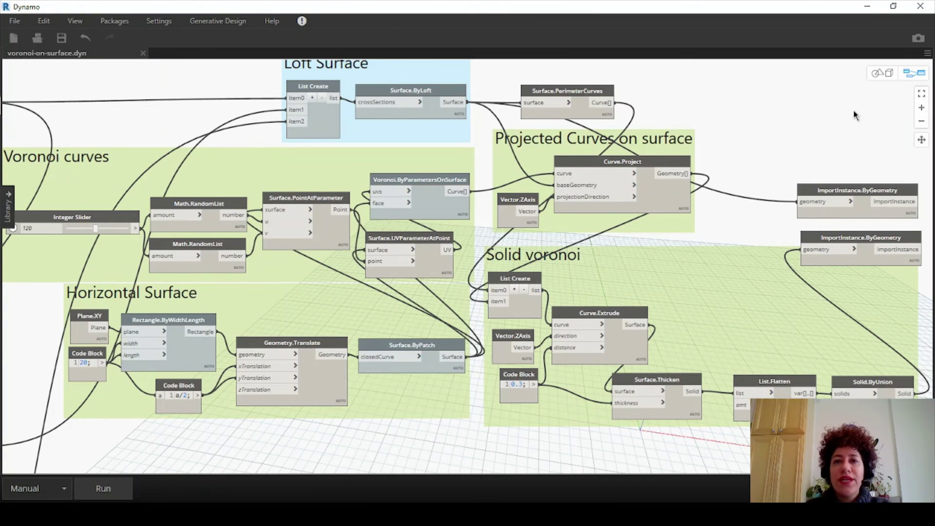
{"action": "left_click", "coordinate": [872, 6]}
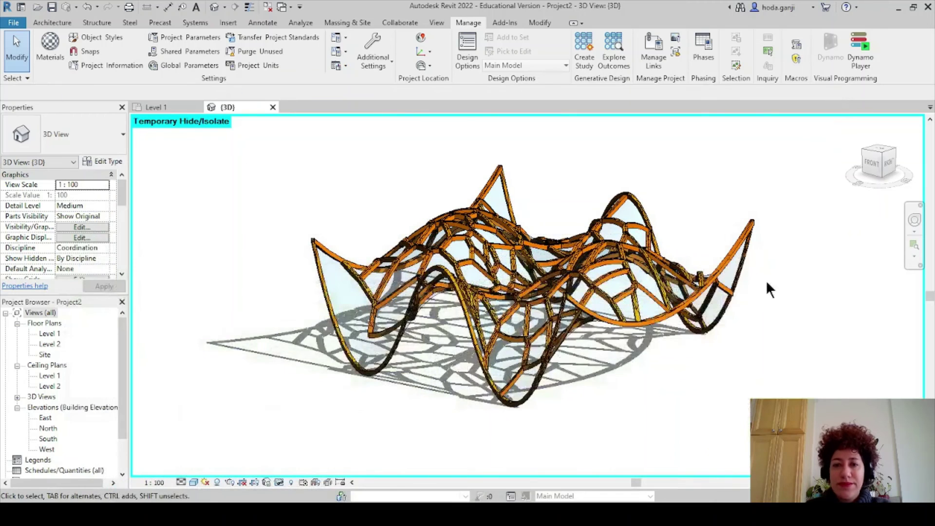